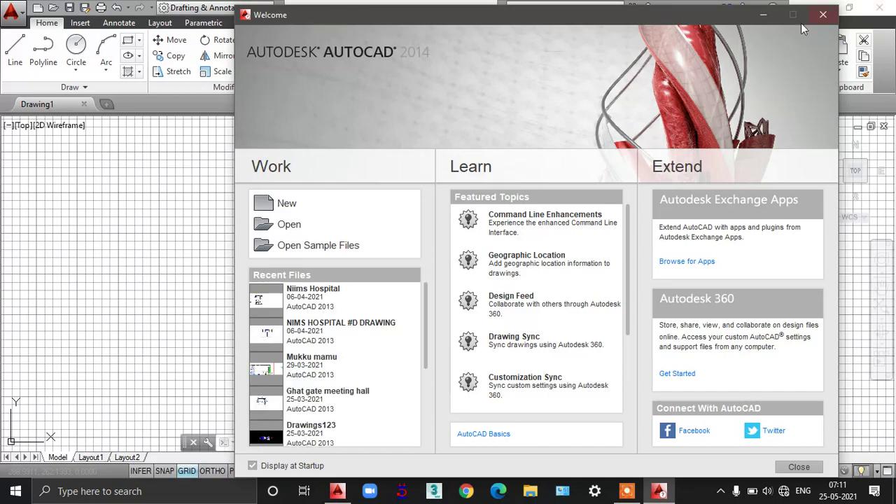
Step: Close the Welcome screen and set Architectural length units with an Inches insertion scale
{"action": "left_click", "coordinate": [823, 15]}
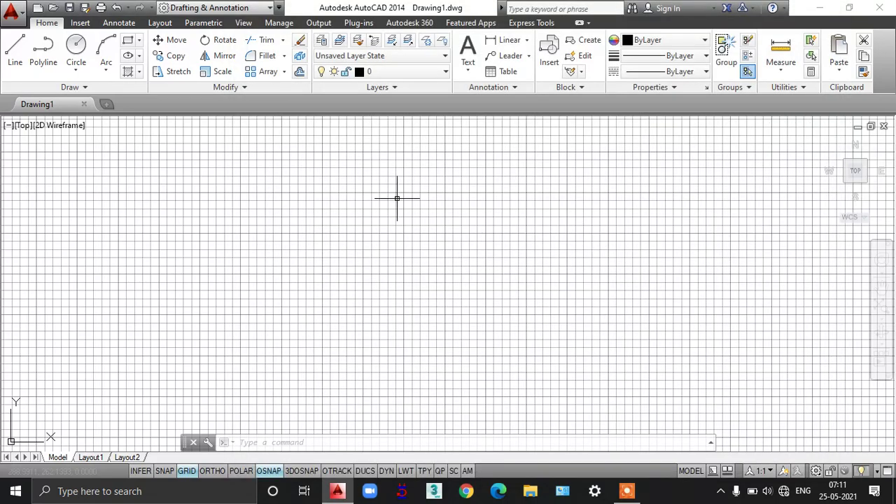
{"action": "type", "text": "u"}
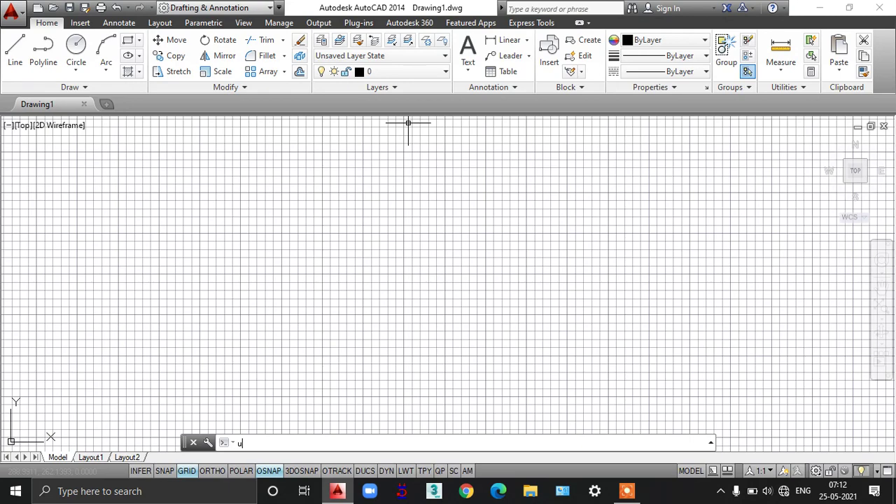
{"action": "type", "text": "n"}
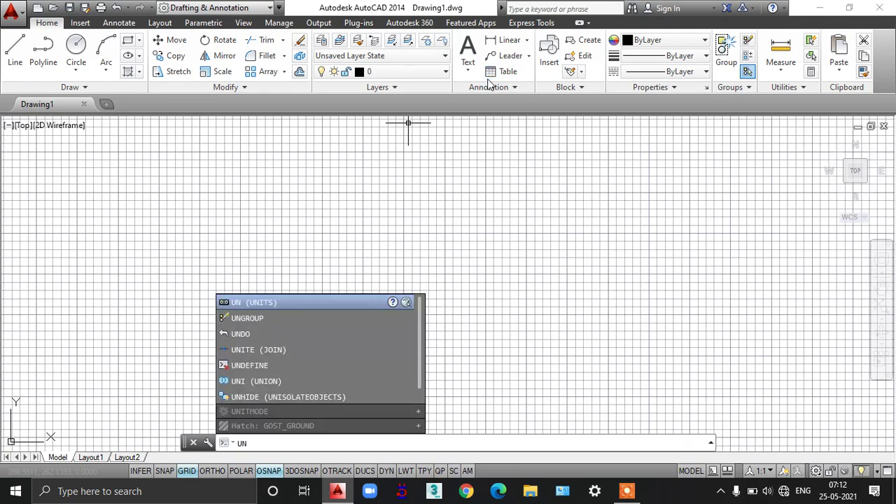
{"action": "key", "text": "Return"}
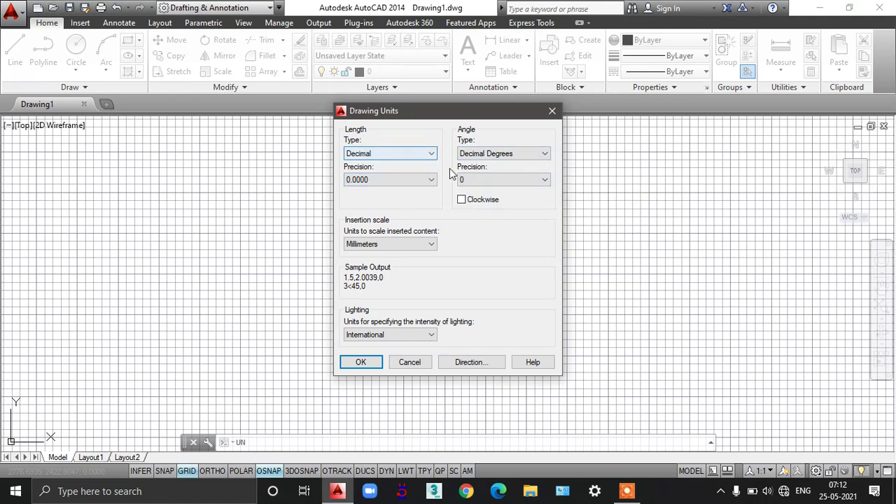
{"action": "left_click", "coordinate": [429, 158]}
{"action": "left_click", "coordinate": [398, 172]}
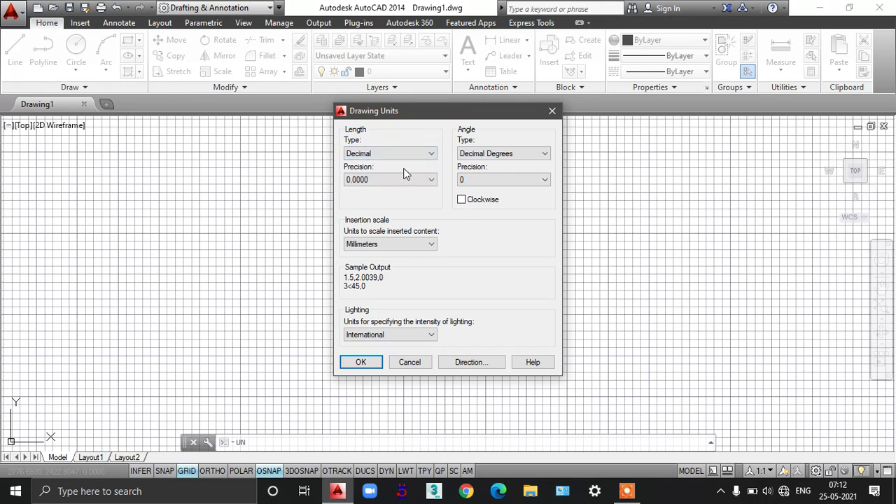
{"action": "left_click", "coordinate": [405, 157]}
{"action": "left_click", "coordinate": [400, 173]}
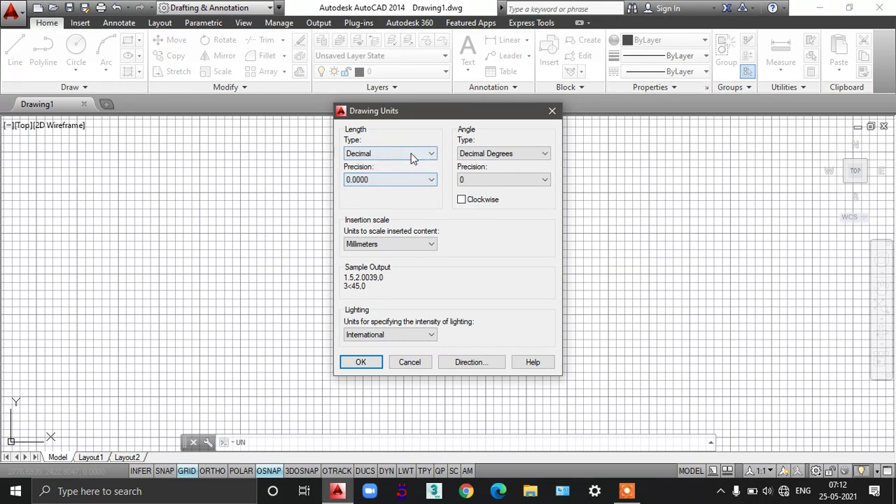
{"action": "left_click", "coordinate": [392, 155]}
{"action": "left_click", "coordinate": [384, 167]}
{"action": "left_click", "coordinate": [389, 179]}
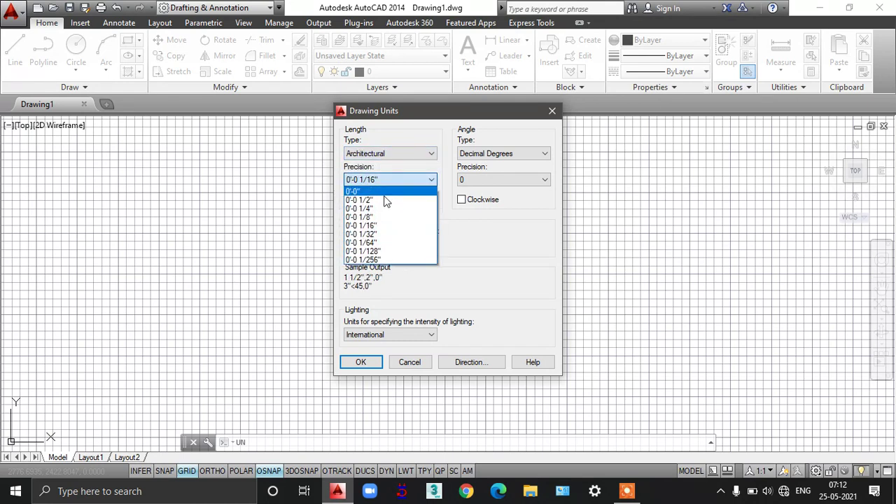
{"action": "key", "text": "Escape"}
{"action": "left_click", "coordinate": [388, 244]}
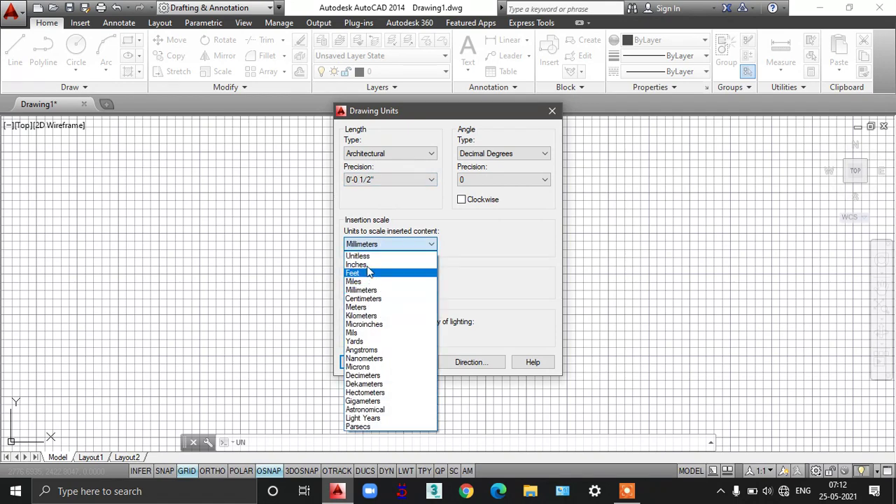
{"action": "left_click", "coordinate": [369, 272]}
{"action": "left_click", "coordinate": [361, 362]}
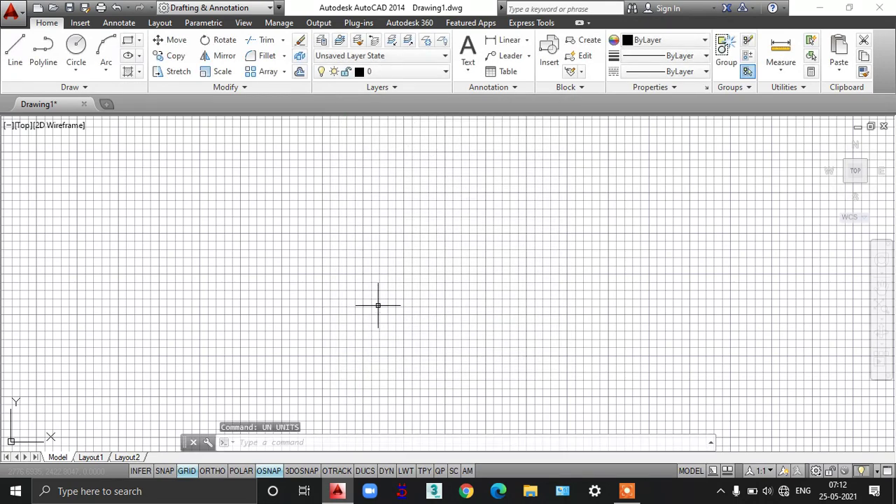
Step: Edit the ISO-25 dimension style to use Architectural tick arrowheads of size 6"
{"action": "type", "text": "d"}
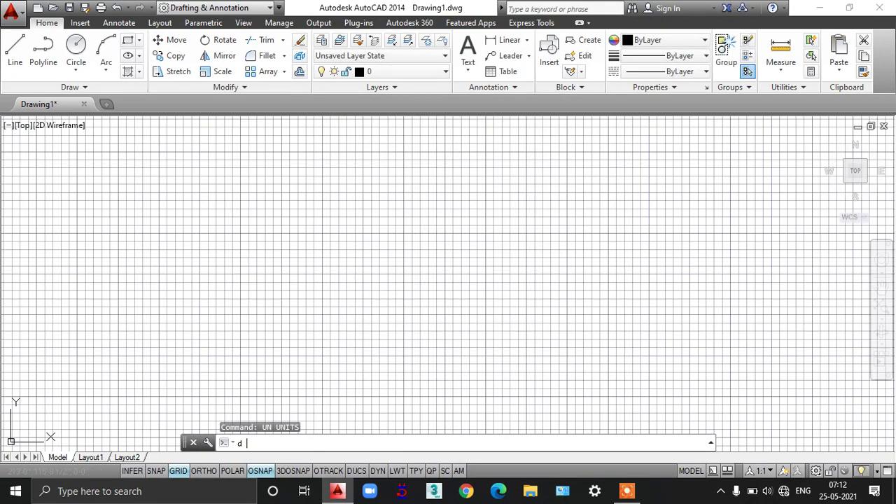
{"action": "key", "text": "Return"}
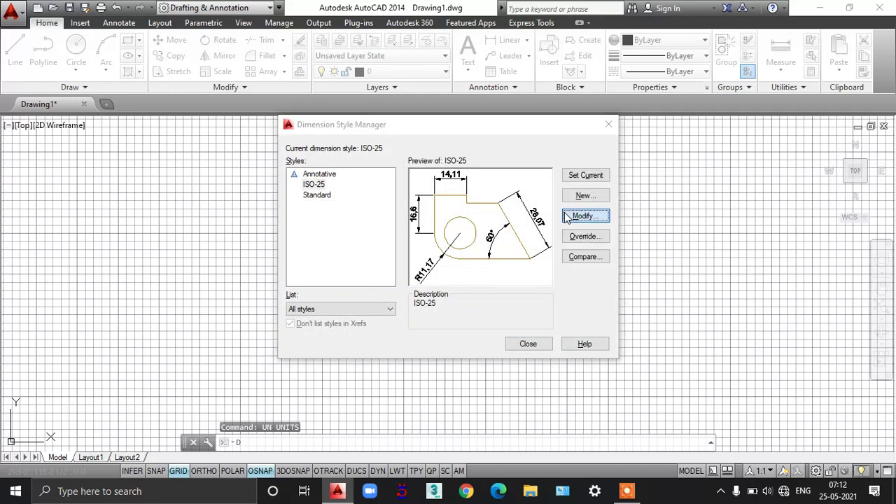
{"action": "left_click", "coordinate": [568, 217]}
{"action": "left_click", "coordinate": [279, 100]}
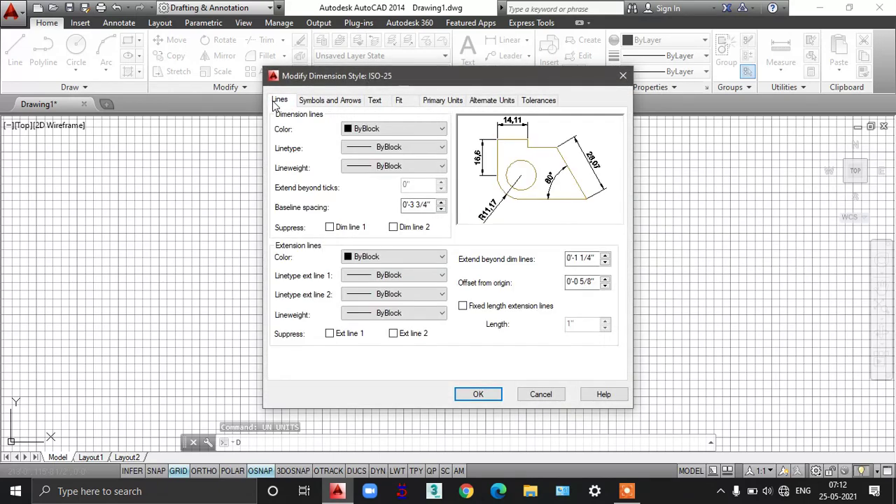
{"action": "left_click", "coordinate": [321, 102]}
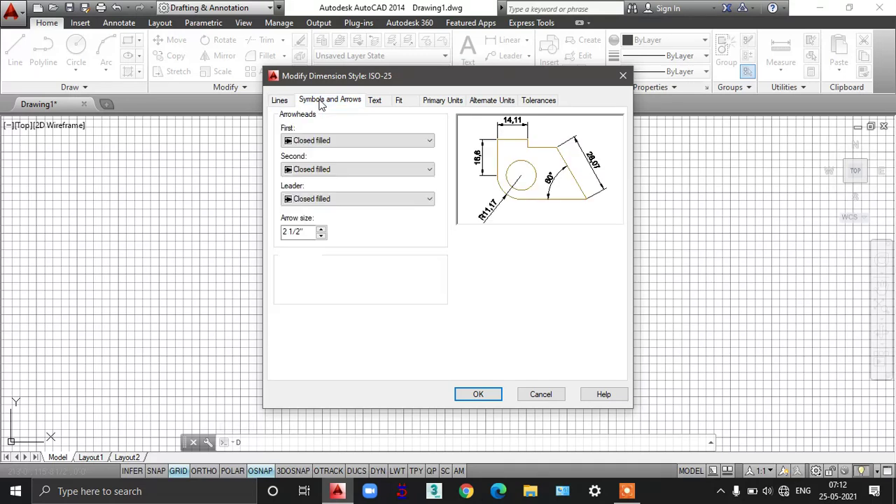
{"action": "double_click", "coordinate": [288, 231]}
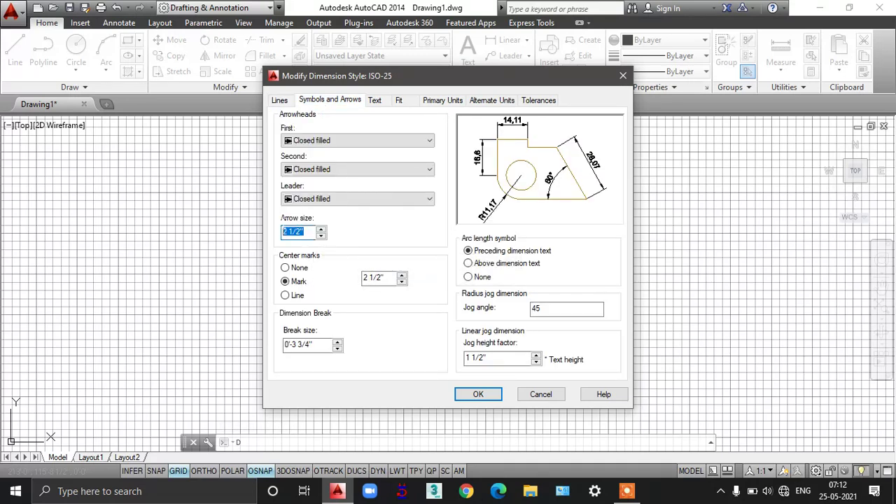
{"action": "type", "text": "6"}
{"action": "left_click", "coordinate": [315, 140]}
{"action": "left_click", "coordinate": [322, 196]}
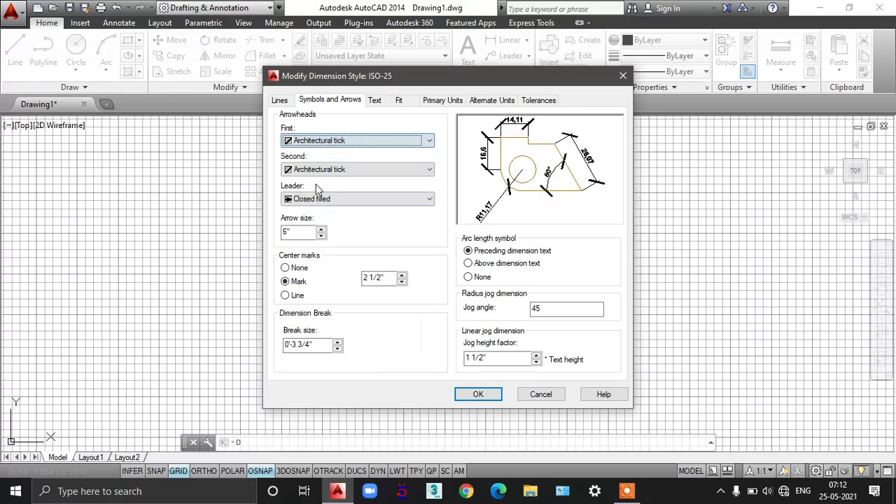
Step: Give ISO-25 6" text, Architectural units at 0'-0 1/2" precision, and make it current
{"action": "left_click", "coordinate": [377, 102]}
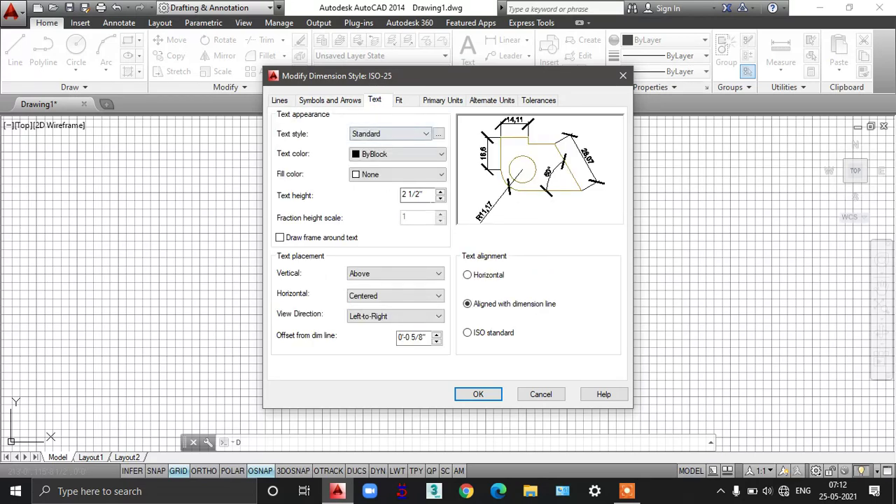
{"action": "double_click", "coordinate": [411, 195]}
{"action": "type", "text": "6\""}
{"action": "left_click", "coordinate": [442, 100]}
{"action": "left_click", "coordinate": [397, 128]}
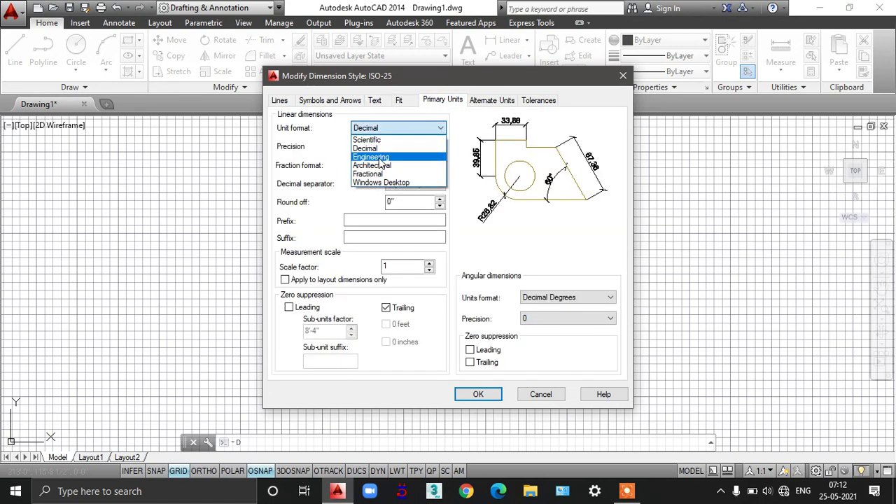
{"action": "left_click", "coordinate": [378, 160]}
{"action": "left_click", "coordinate": [385, 148]}
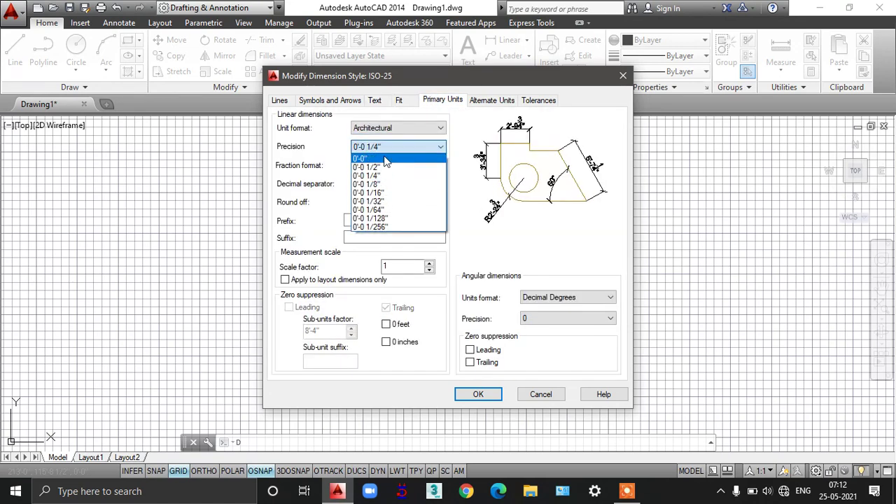
{"action": "left_click", "coordinate": [378, 166]}
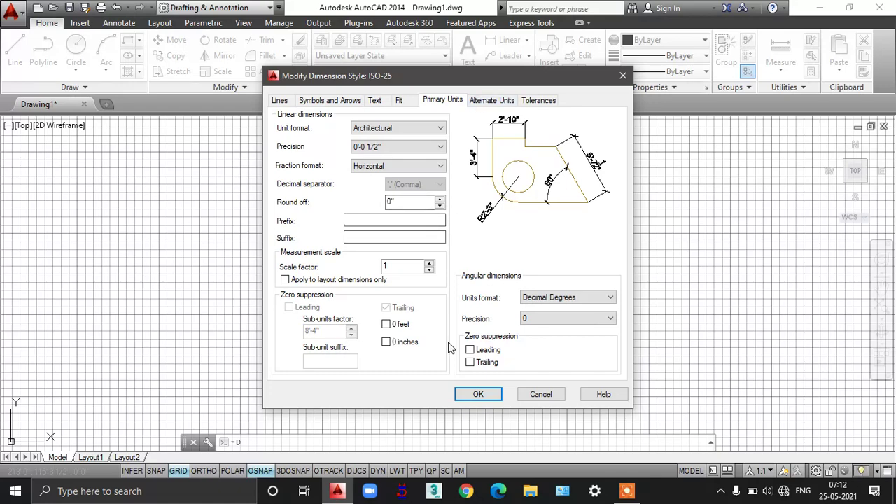
{"action": "left_click", "coordinate": [478, 395]}
{"action": "left_click", "coordinate": [586, 178]}
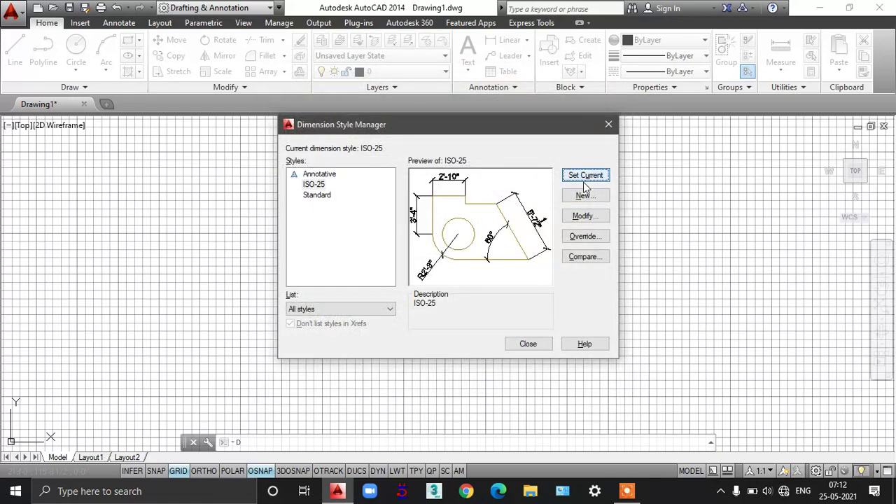
{"action": "left_click", "coordinate": [527, 344]}
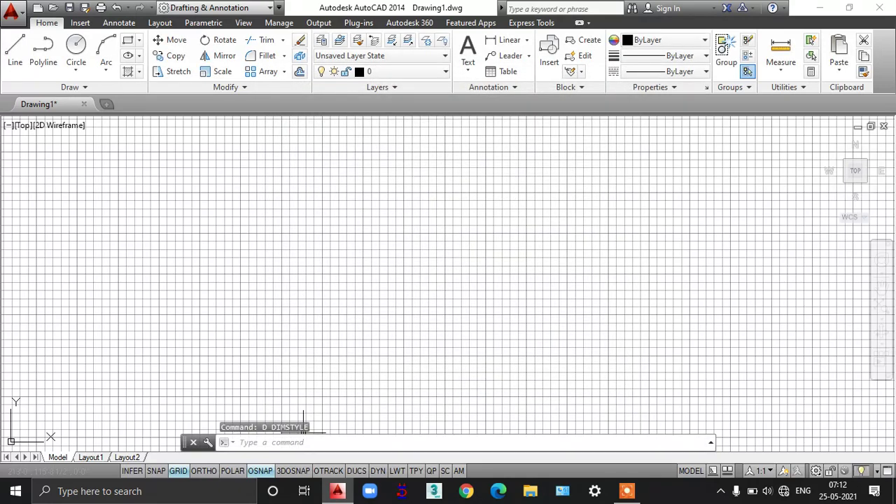
Step: Turn off the grid, then start a multiline text box and discard it unplaced
{"action": "left_click", "coordinate": [179, 471]}
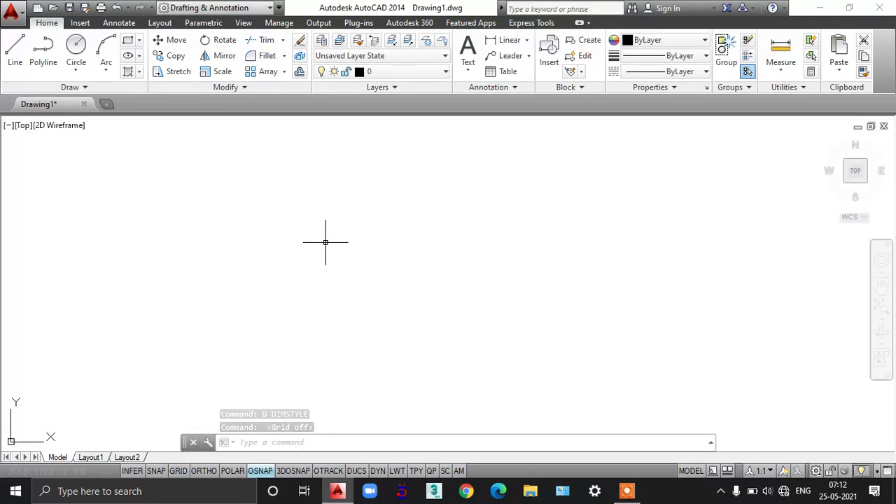
{"action": "type", "text": "t"}
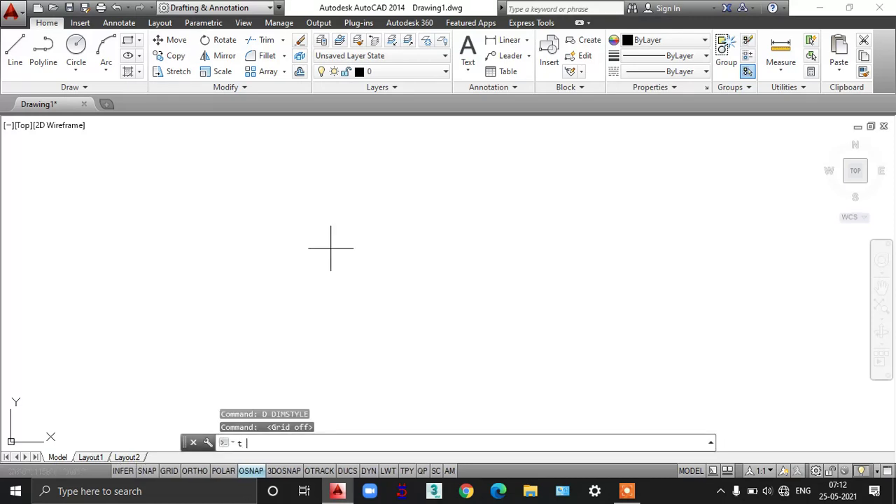
{"action": "key", "text": "Return"}
{"action": "left_click", "coordinate": [281, 186]}
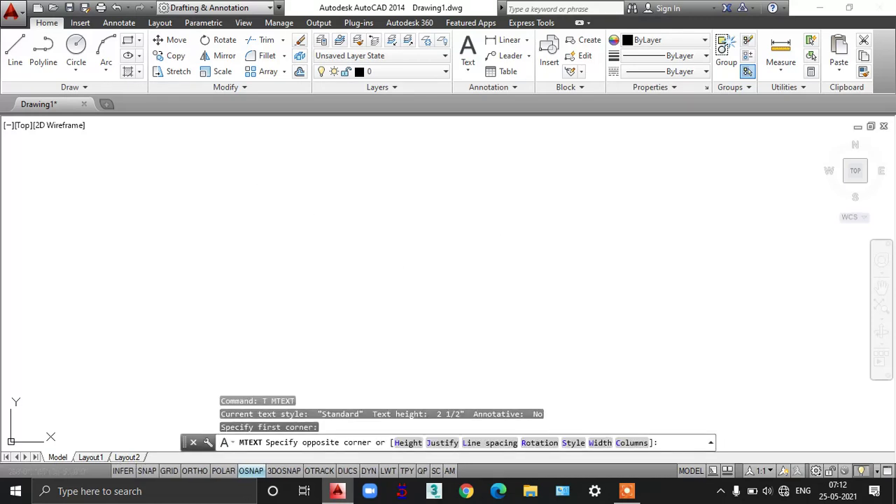
{"action": "left_click", "coordinate": [619, 303]}
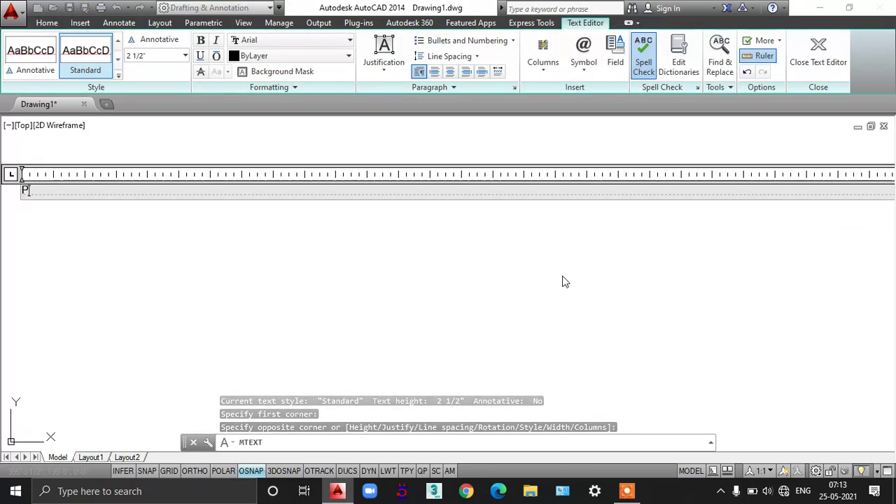
{"action": "type", "text": "Pol"}
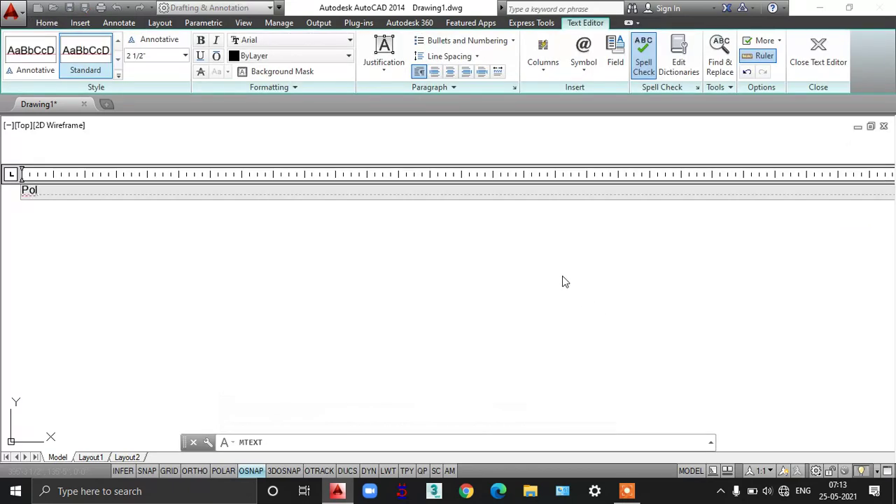
{"action": "type", "text": " en"}
{"action": "type", "text": "ter"}
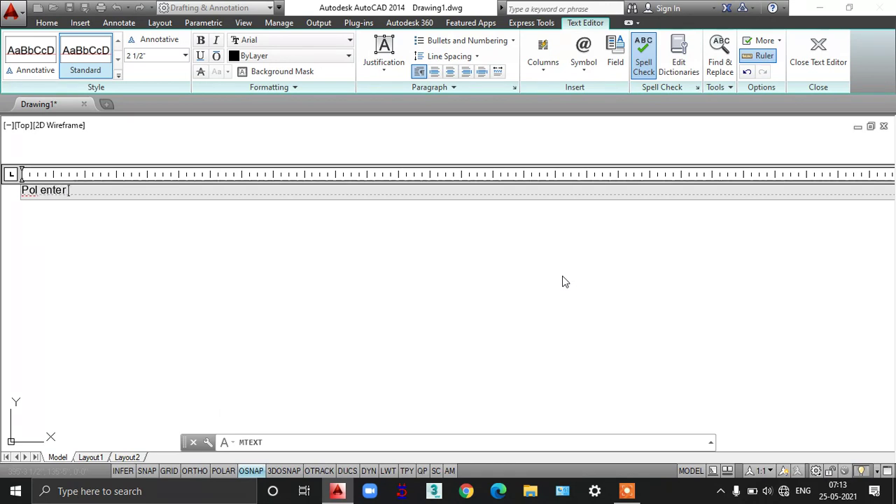
{"action": "key", "text": "Escape"}
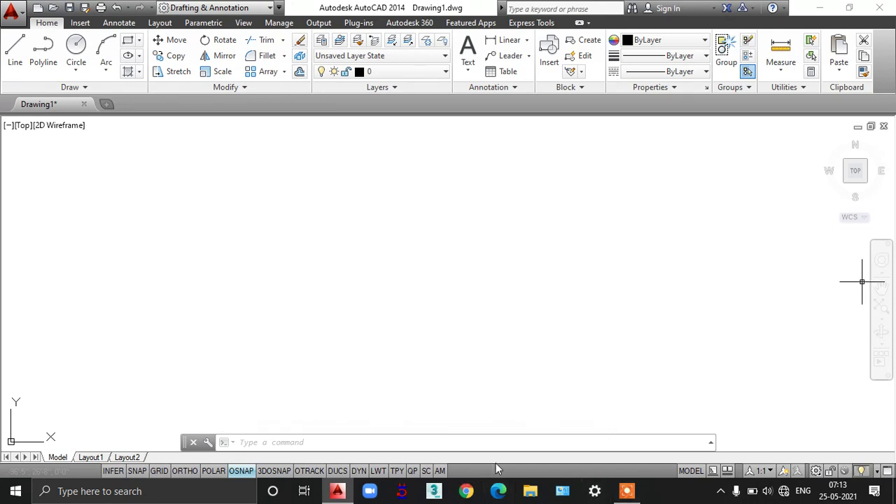
Step: Draw a circle of radius 10' left of the drawing centre
{"action": "type", "text": "c"}
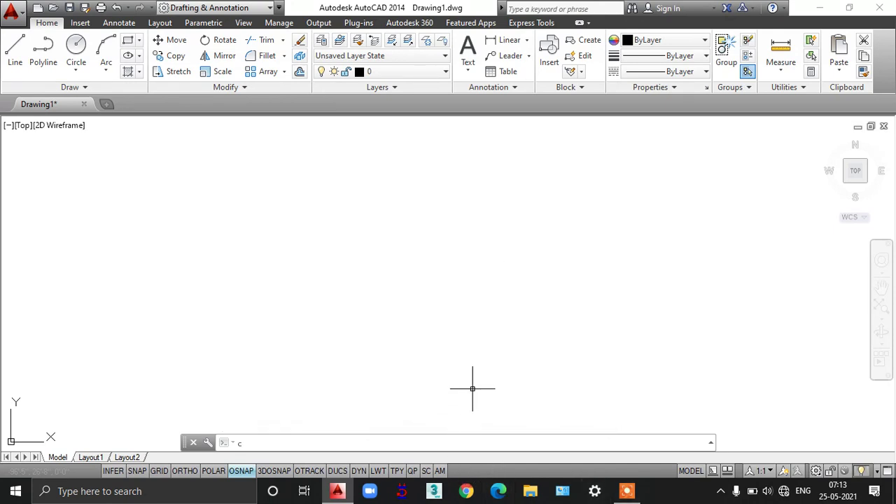
{"action": "key", "text": "Return"}
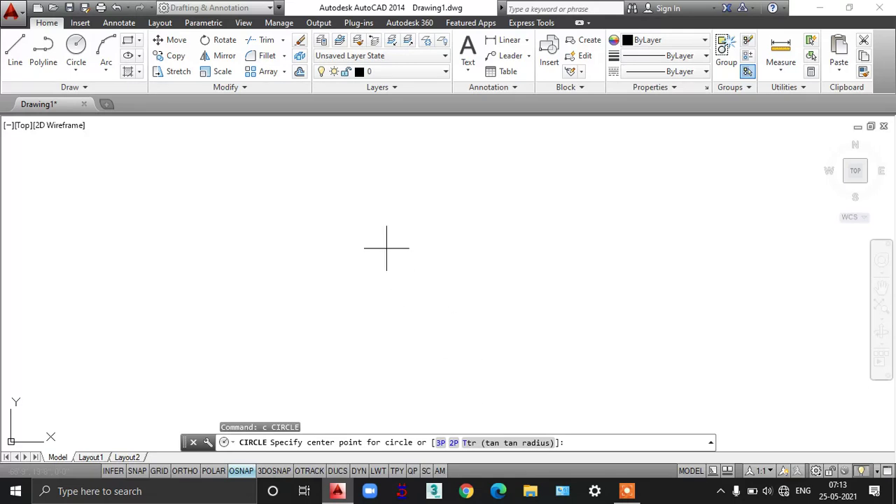
{"action": "left_click", "coordinate": [382, 248]}
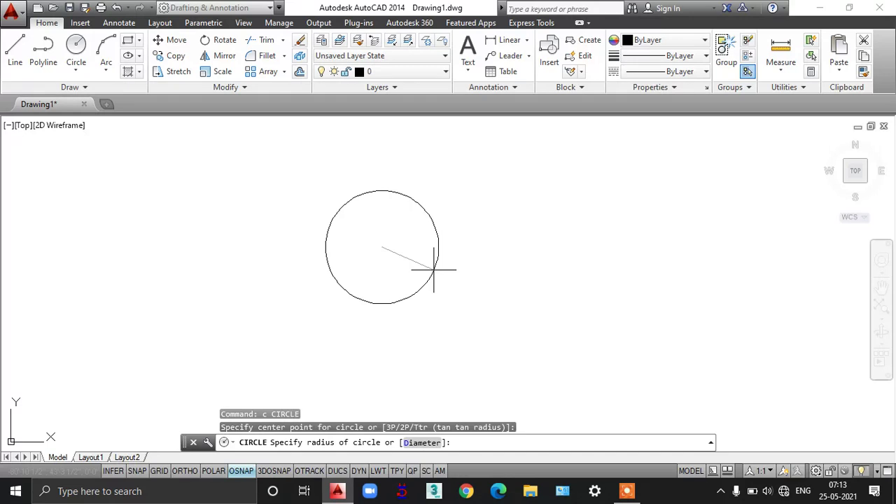
{"action": "type", "text": "10'"}
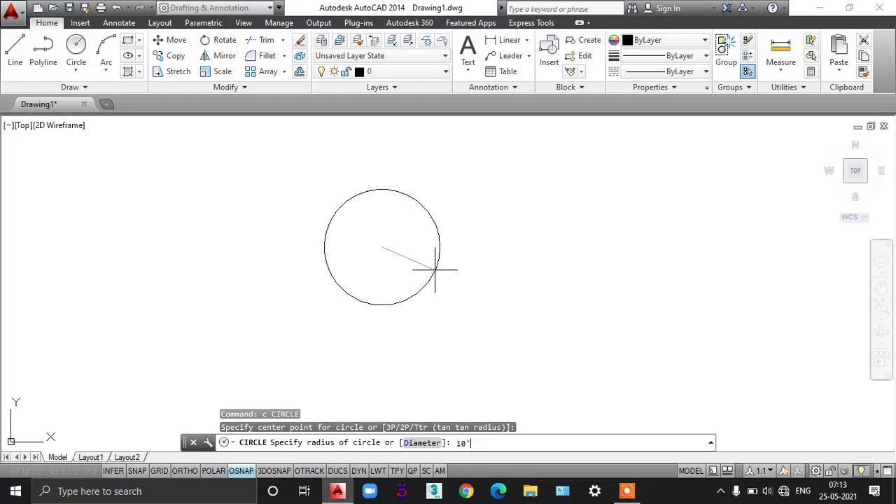
{"action": "key", "text": "Return"}
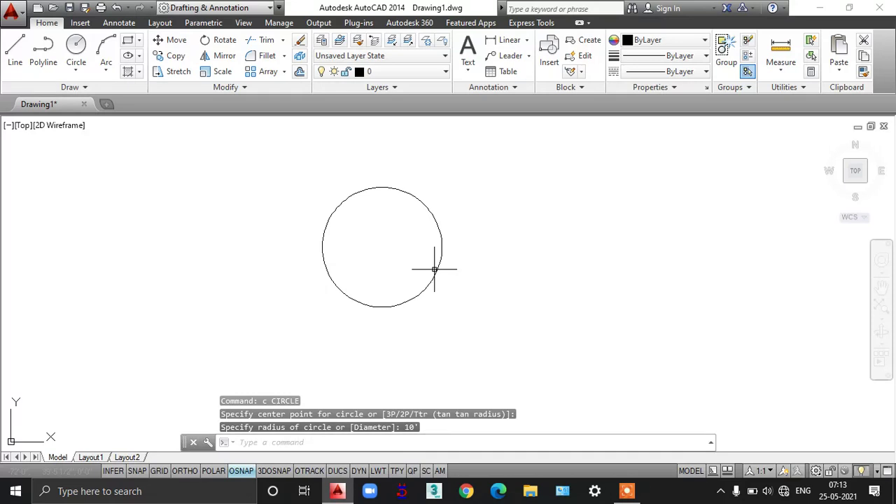
Step: Start a linear dimension from the circle's centre to its edge, then cancel it
{"action": "left_click", "coordinate": [508, 40]}
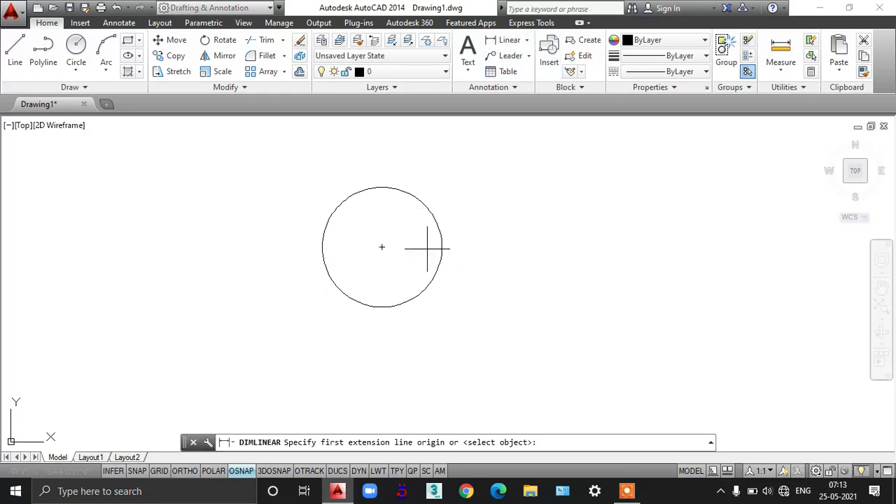
{"action": "left_click", "coordinate": [380, 248]}
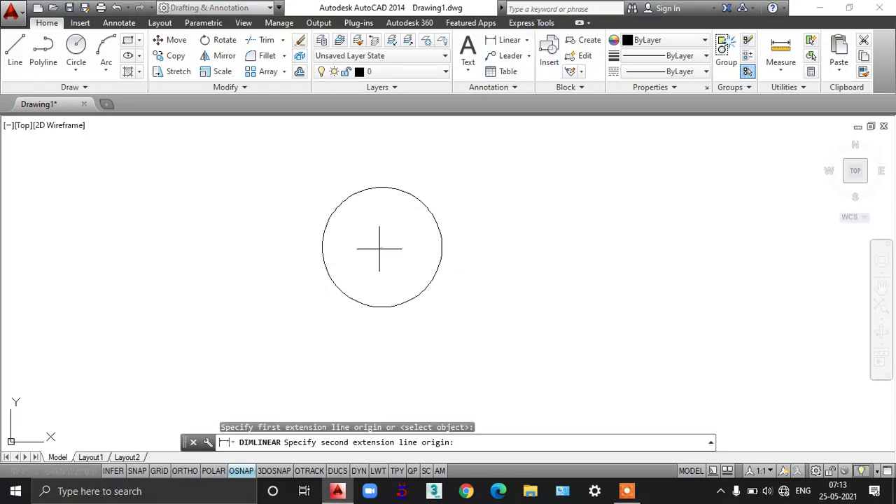
{"action": "left_click", "coordinate": [441, 247]}
{"action": "scroll", "coordinate": [441, 248], "scroll_direction": "up", "scroll_amount": 2}
{"action": "scroll", "coordinate": [437, 250], "scroll_direction": "up", "scroll_amount": 3}
{"action": "scroll", "coordinate": [438, 250], "scroll_direction": "down", "scroll_amount": 3}
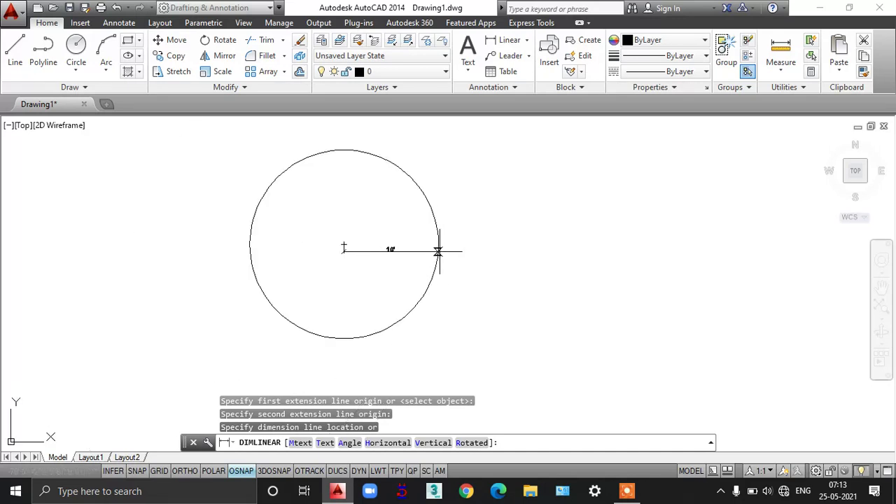
{"action": "scroll", "coordinate": [437, 250], "scroll_direction": "down", "scroll_amount": 2}
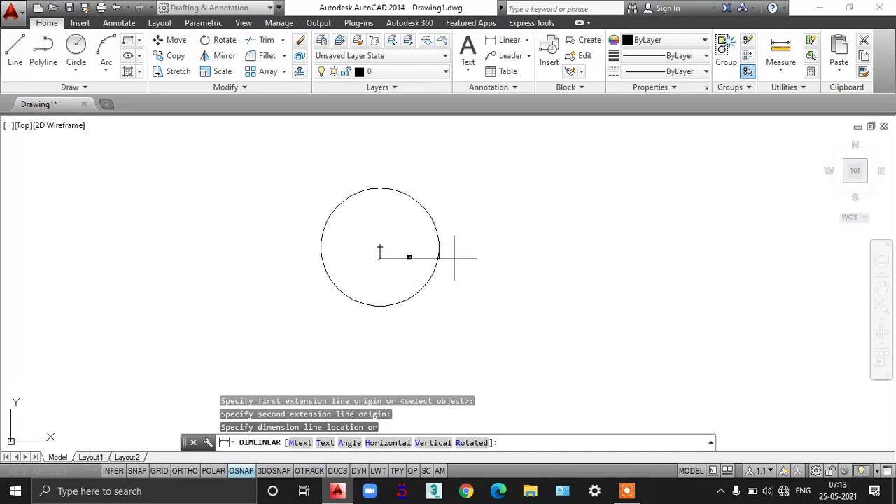
{"action": "key", "text": "Escape"}
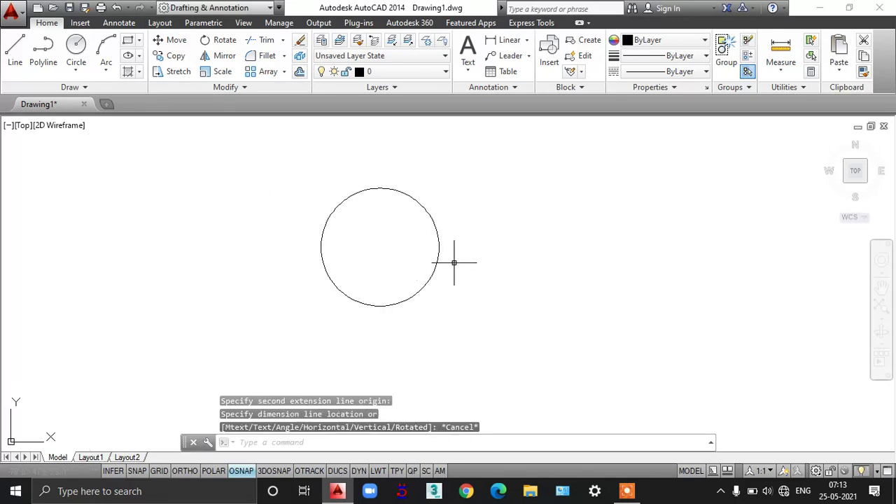
Step: Draw an 8-sided polygon inscribed at radius 10', centred on the circle's centre
{"action": "type", "text": "POL"}
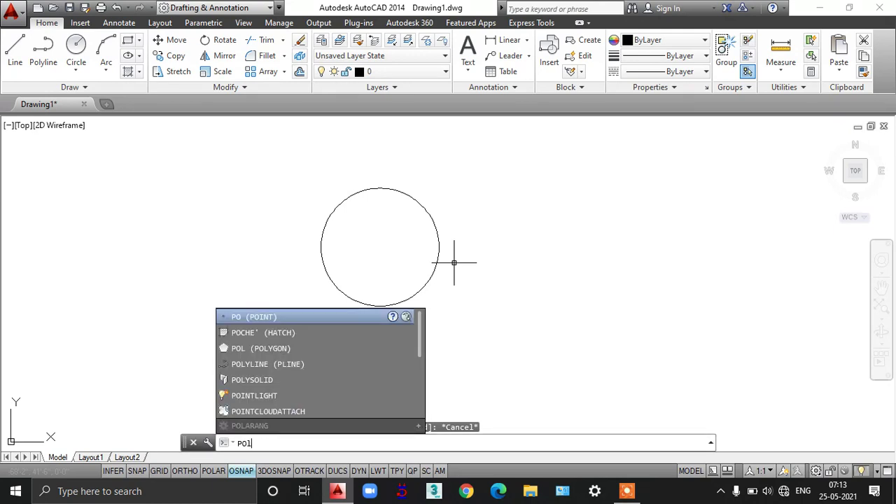
{"action": "key", "text": "Return"}
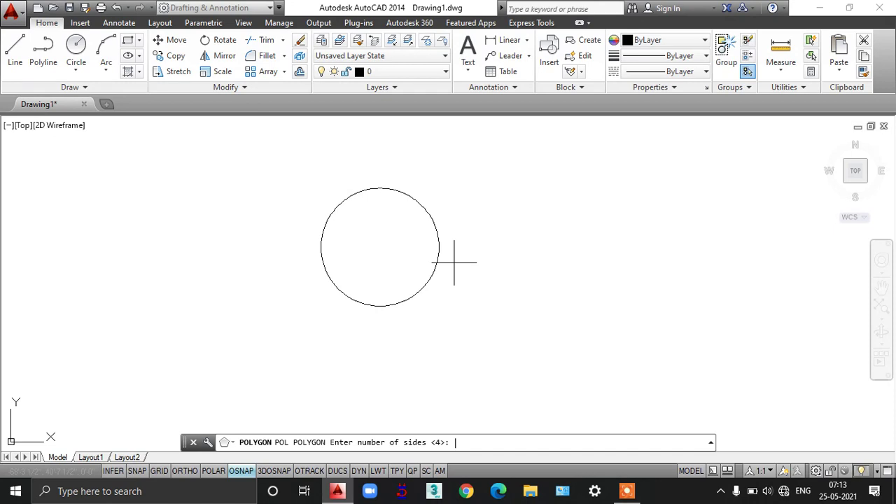
{"action": "type", "text": "8"}
{"action": "key", "text": "Return"}
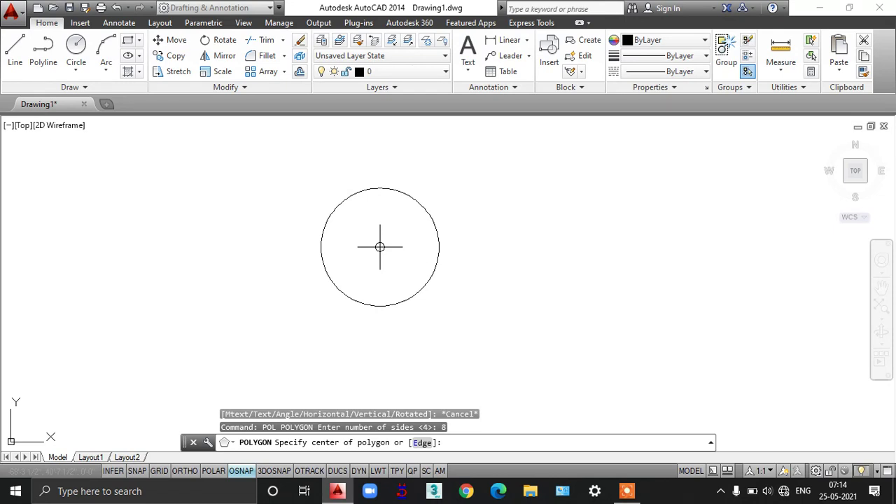
{"action": "left_click", "coordinate": [379, 246]}
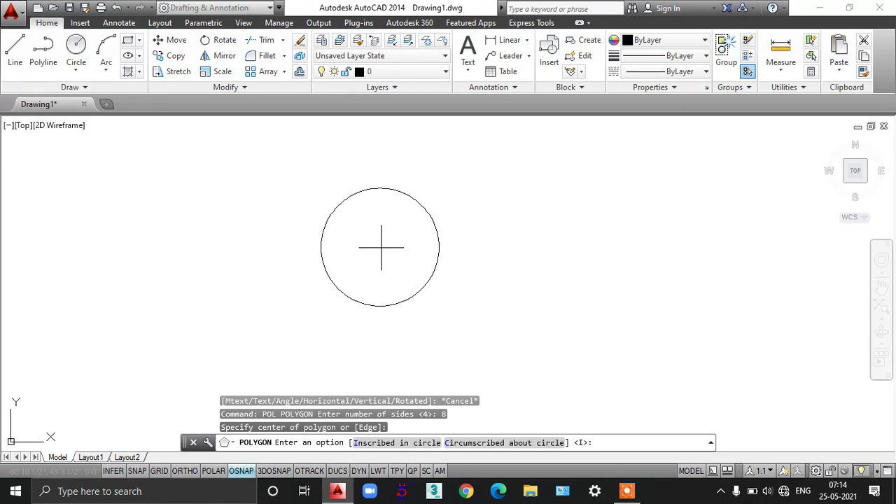
{"action": "type", "text": "i"}
{"action": "key", "text": "Return"}
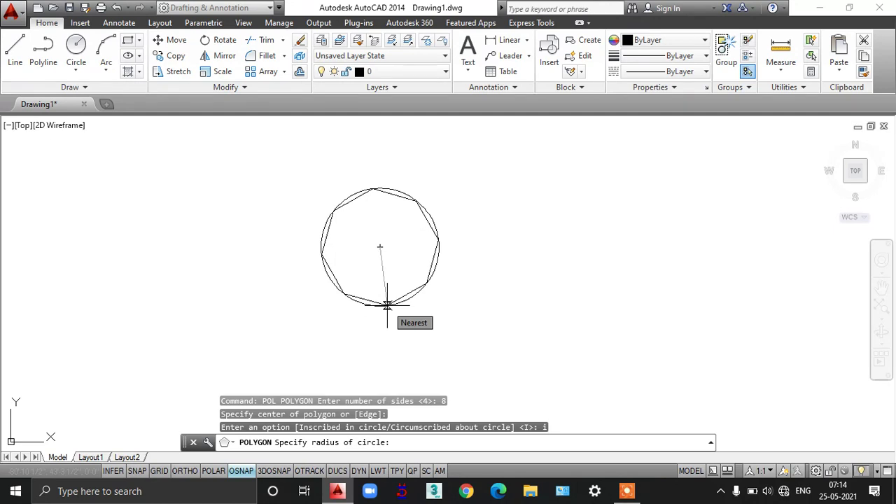
{"action": "type", "text": "10'"}
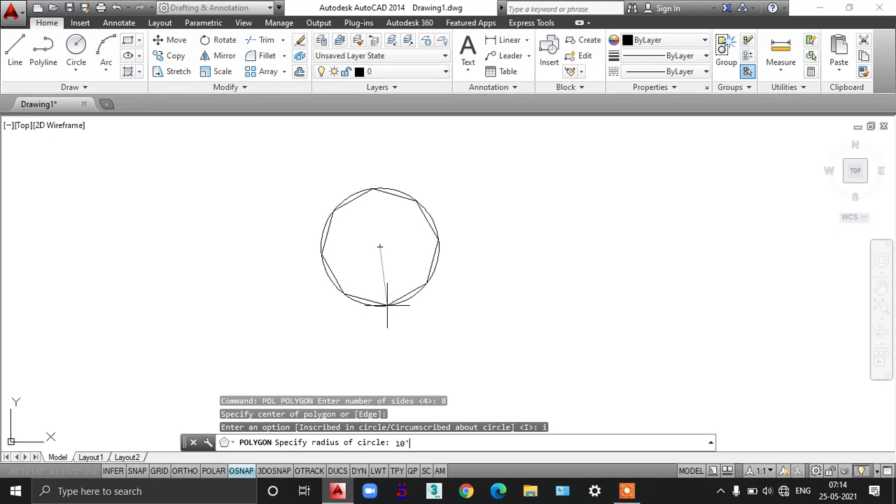
{"action": "key", "text": "Return"}
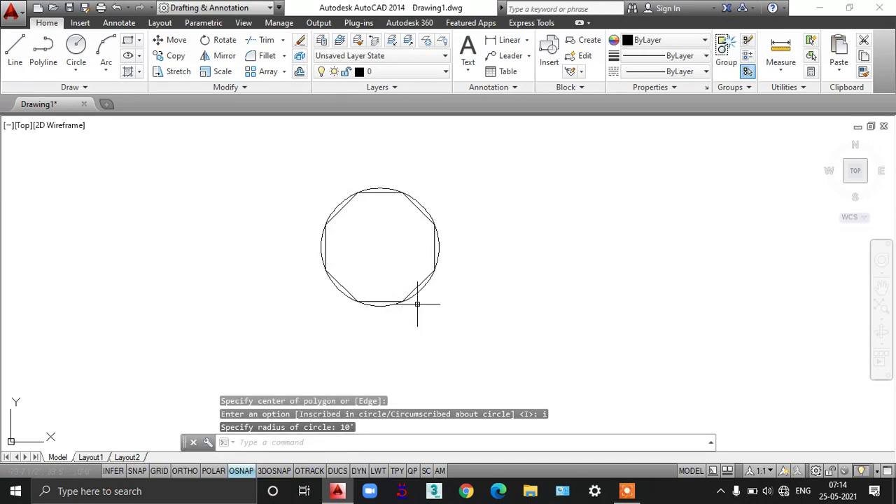
{"action": "middle_click_drag", "start_coordinate": [386, 280], "coordinate": [387, 287]}
{"action": "type", "text": "c"}
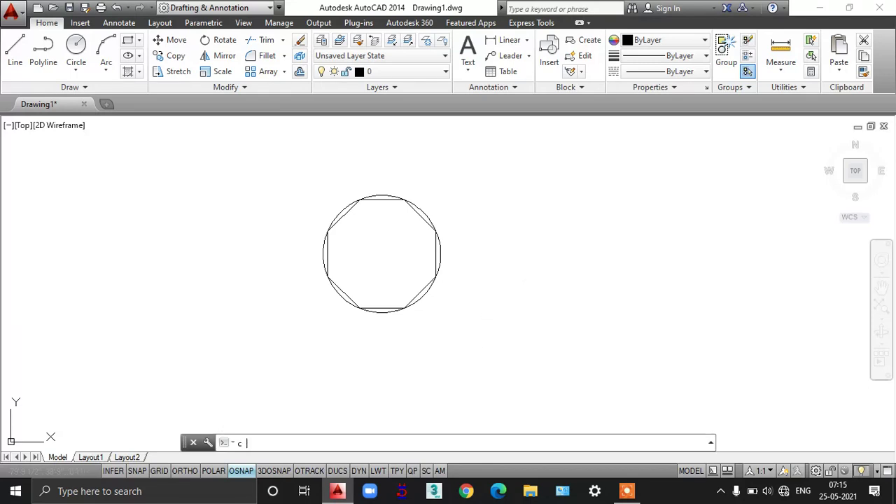
Step: Draw a 20'-radius circle to the right of the octagon
{"action": "key", "text": "Return"}
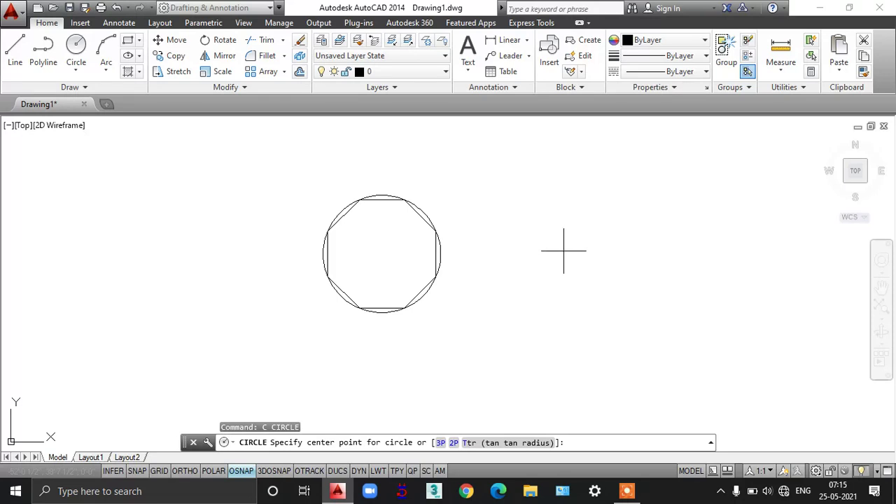
{"action": "left_click", "coordinate": [563, 250]}
{"action": "type", "text": "20'"}
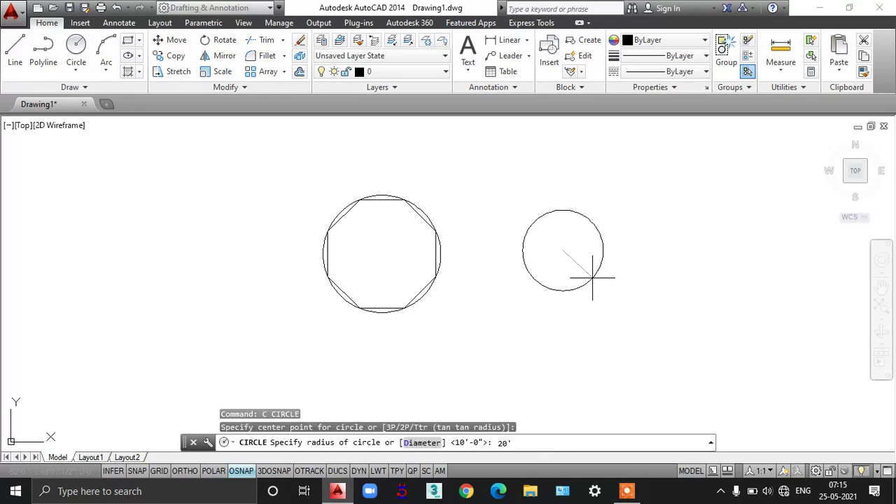
{"action": "key", "text": "Return"}
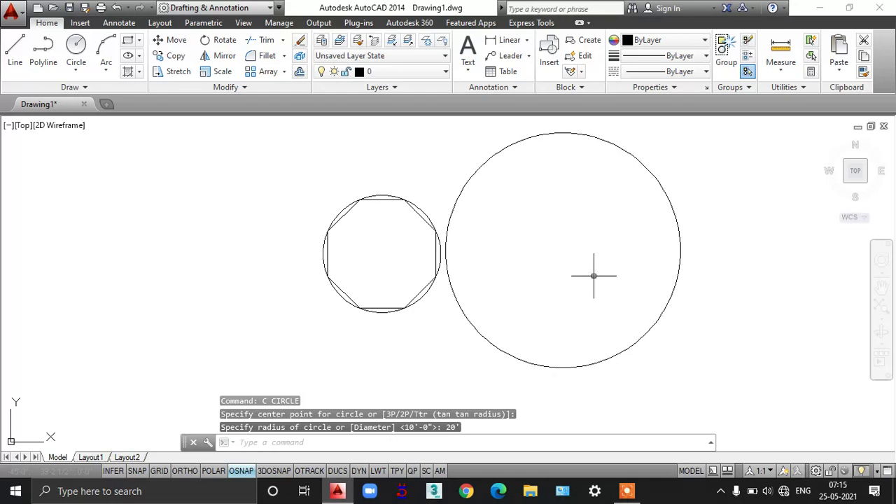
Step: Inscribe a 12-sided polygon in the large circle, sized to its edge
{"action": "type", "text": "pol"}
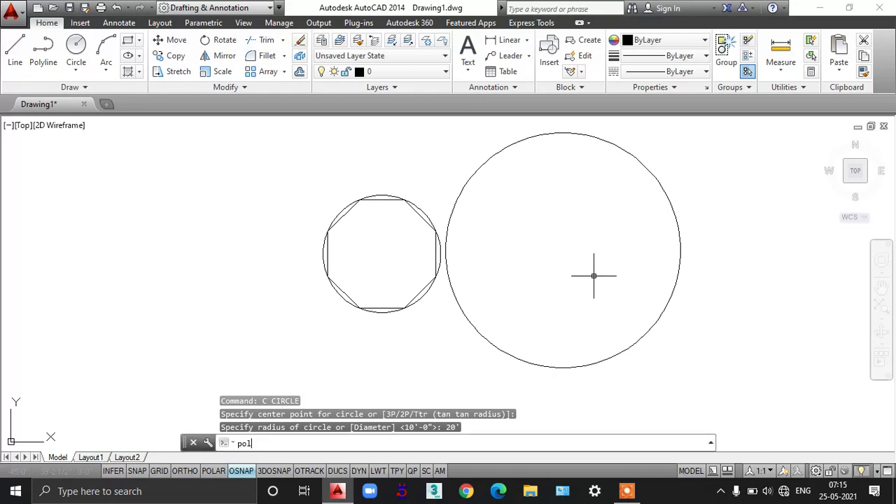
{"action": "key", "text": "Return"}
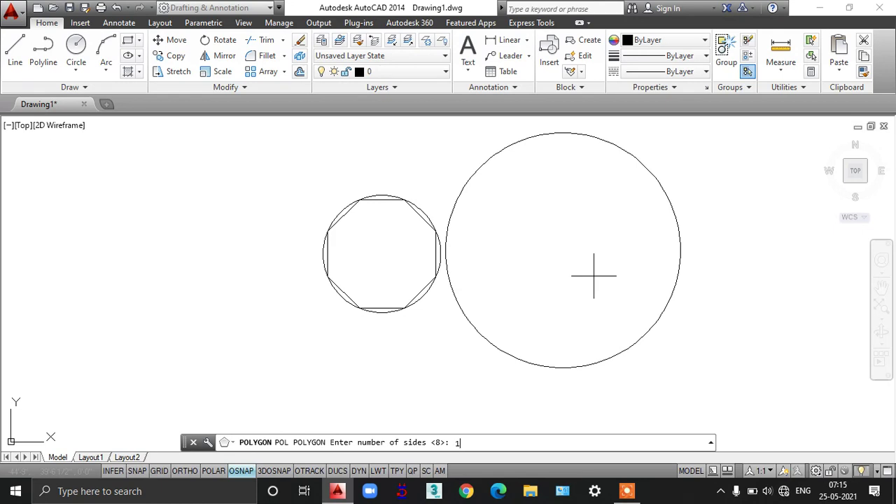
{"action": "key", "text": "Return"}
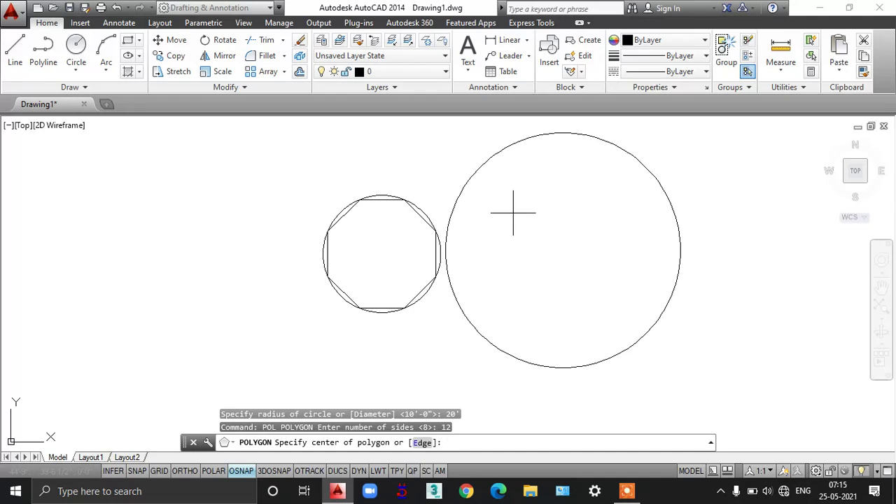
{"action": "left_click", "coordinate": [563, 250]}
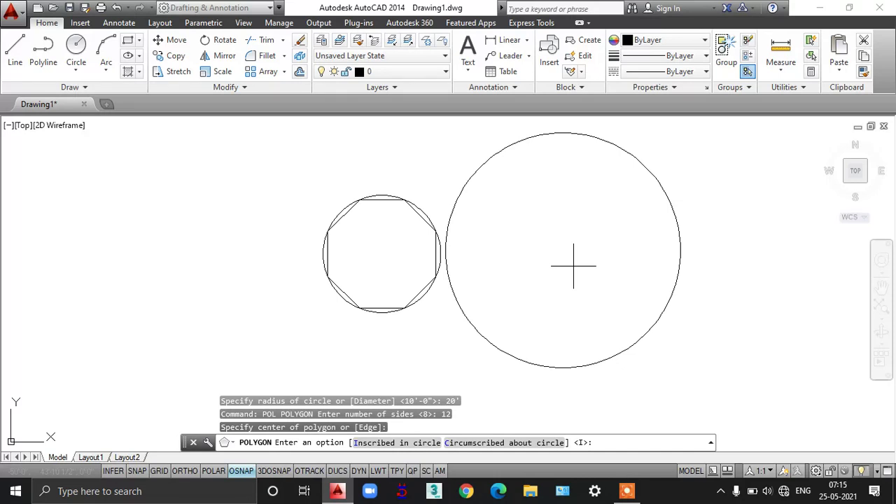
{"action": "type", "text": "i"}
{"action": "key", "text": "Return"}
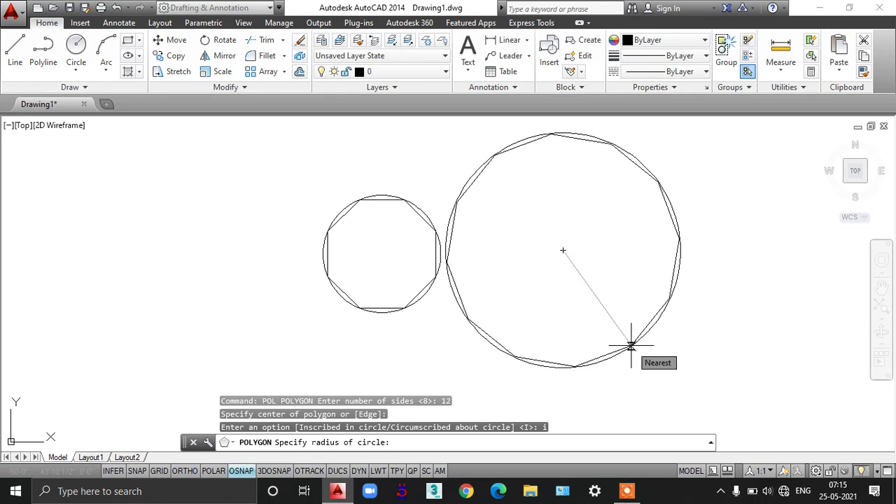
{"action": "left_click", "coordinate": [631, 346]}
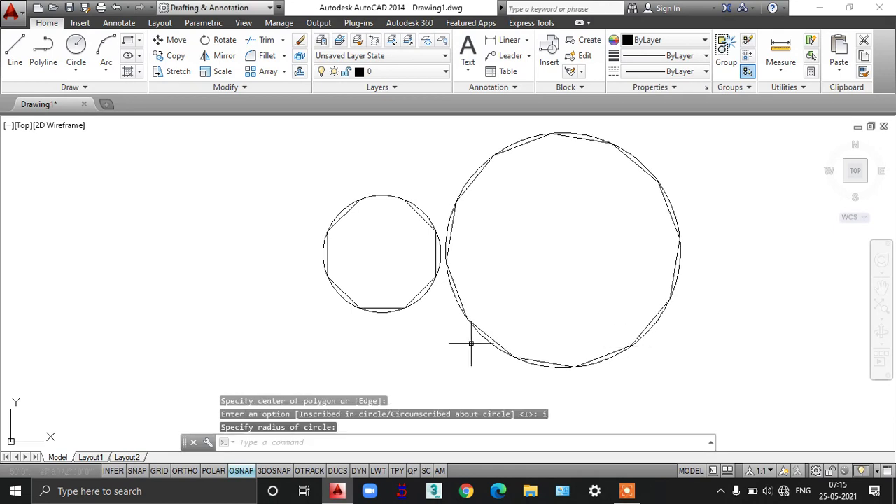
Step: Draw a third 20'-radius circle on the left side of the drawing
{"action": "scroll", "coordinate": [480, 316], "scroll_direction": "down", "scroll_amount": 2}
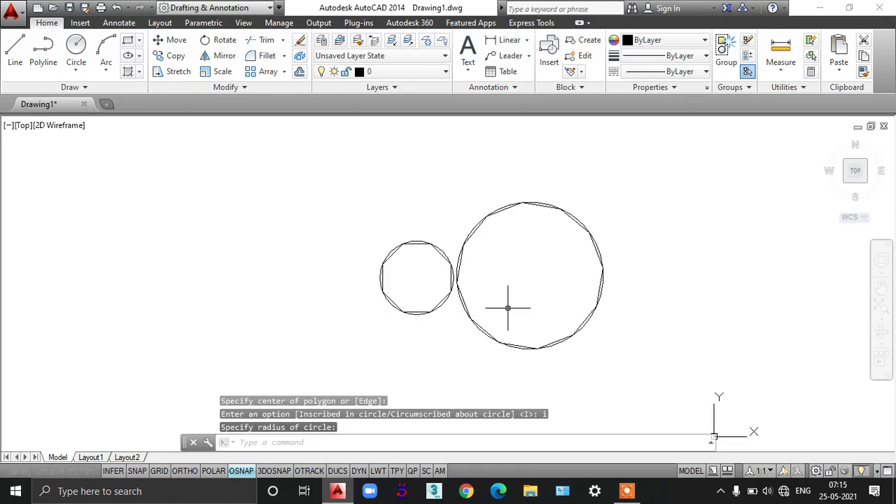
{"action": "scroll", "coordinate": [474, 242], "scroll_direction": "up", "scroll_amount": 3}
{"action": "scroll", "coordinate": [474, 244], "scroll_direction": "down", "scroll_amount": 3}
{"action": "scroll", "coordinate": [455, 294], "scroll_direction": "down", "scroll_amount": 1}
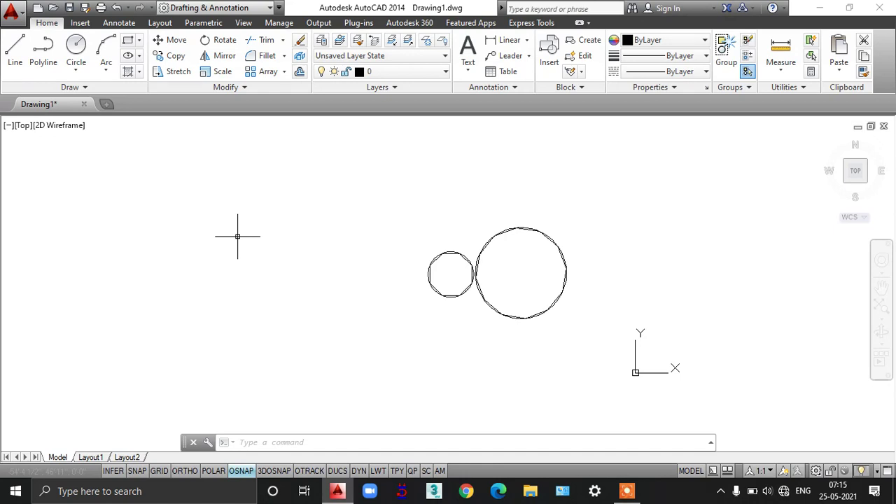
{"action": "type", "text": "c"}
{"action": "key", "text": "Return"}
{"action": "left_click", "coordinate": [236, 269]}
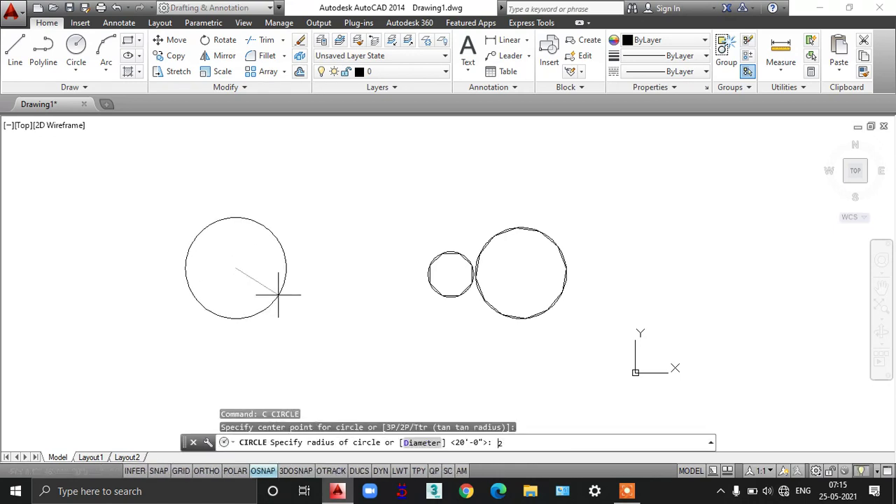
{"action": "type", "text": "'"}
{"action": "key", "text": "Return"}
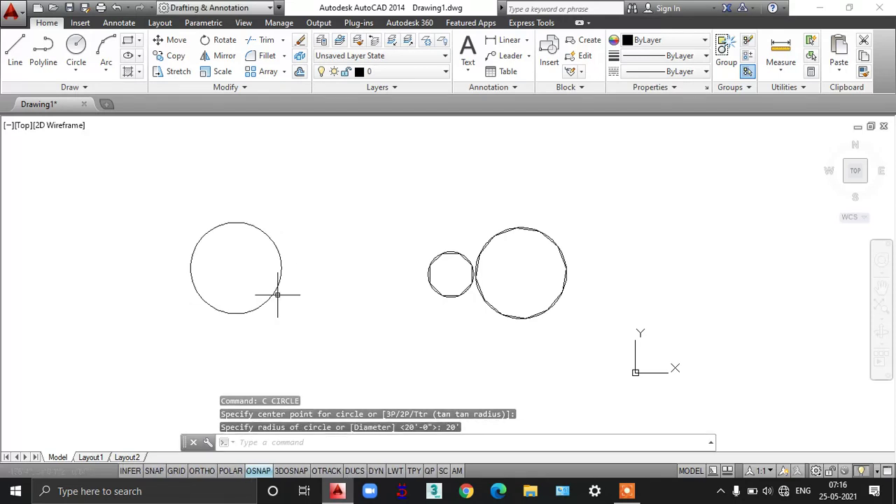
Step: Circumscribe an 8-sided polygon of radius 20' around the left circle
{"action": "type", "text": "po"}
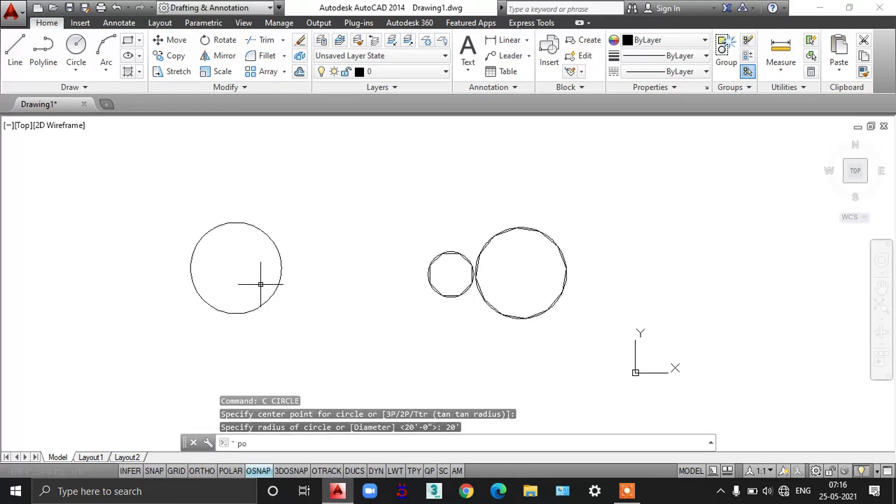
{"action": "type", "text": "l"}
{"action": "key", "text": "Return"}
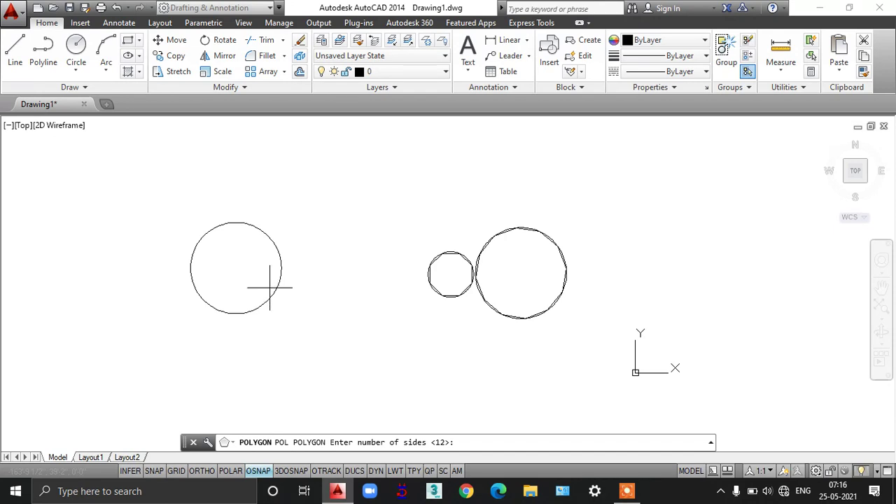
{"action": "type", "text": "8"}
{"action": "key", "text": "Return"}
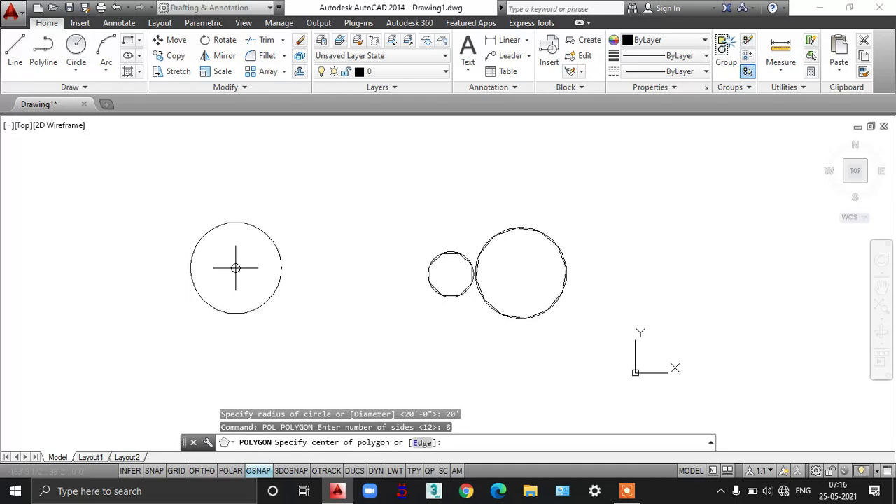
{"action": "left_click", "coordinate": [236, 267]}
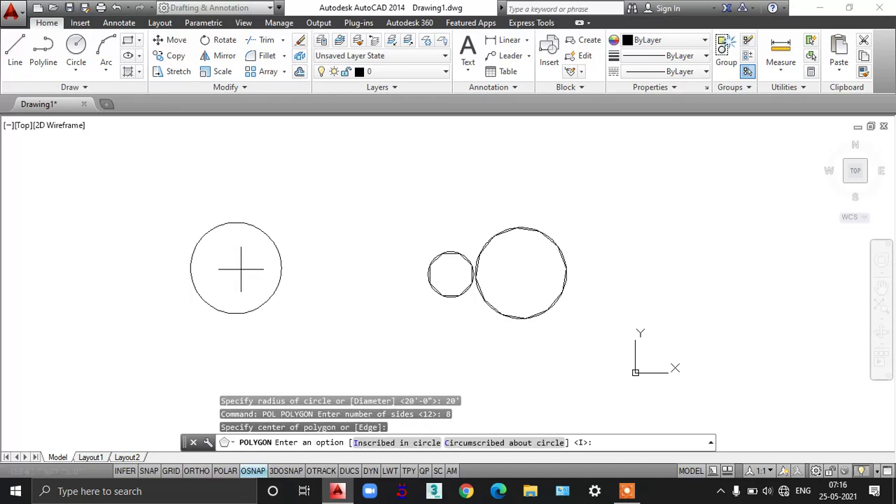
{"action": "type", "text": "c"}
{"action": "key", "text": "Return"}
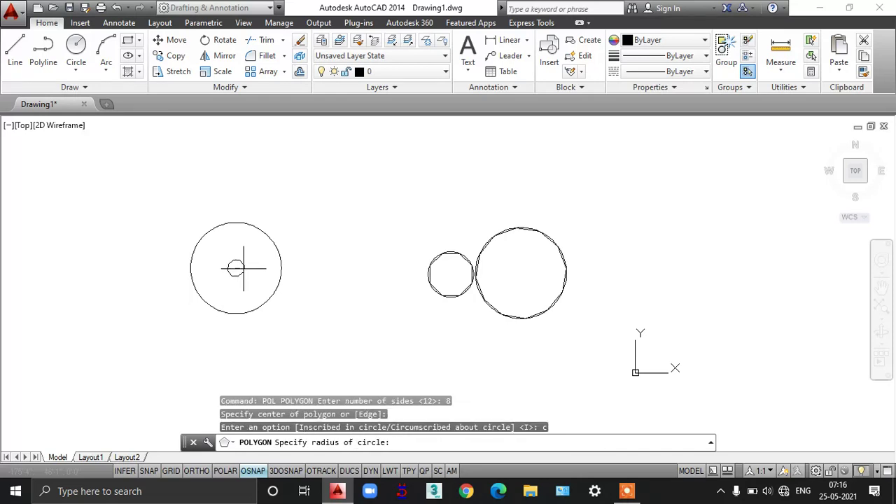
{"action": "type", "text": "20"}
{"action": "key", "text": "Return"}
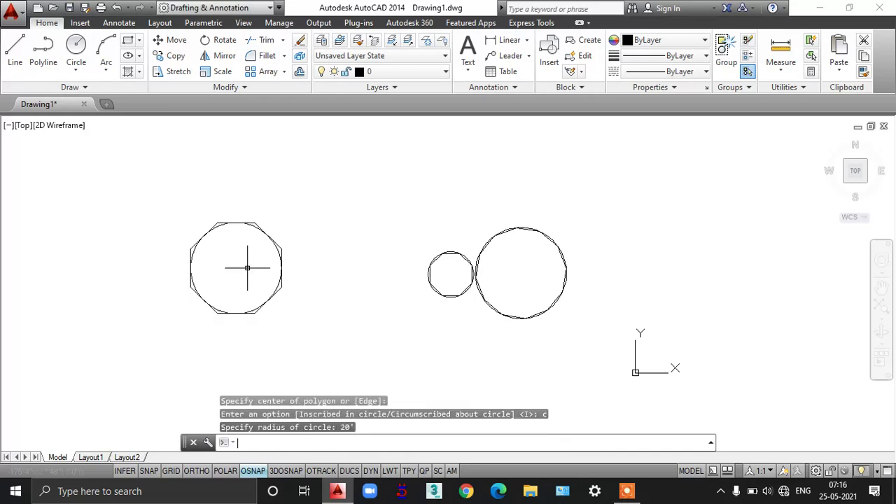
{"action": "scroll", "coordinate": [214, 264], "scroll_direction": "up", "scroll_amount": 2}
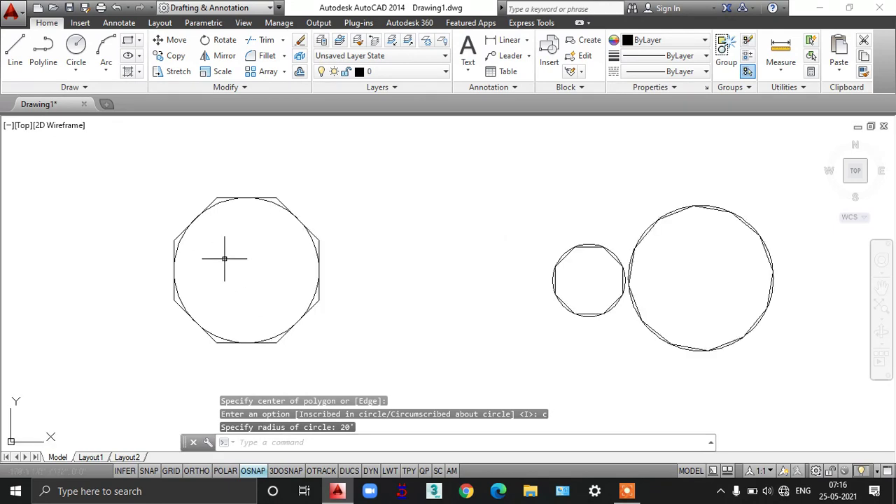
Step: Window-select the left octagon and the small octagon
{"action": "scroll", "coordinate": [386, 264], "scroll_direction": "up", "scroll_amount": 2}
{"action": "scroll", "coordinate": [385, 264], "scroll_direction": "down", "scroll_amount": 2}
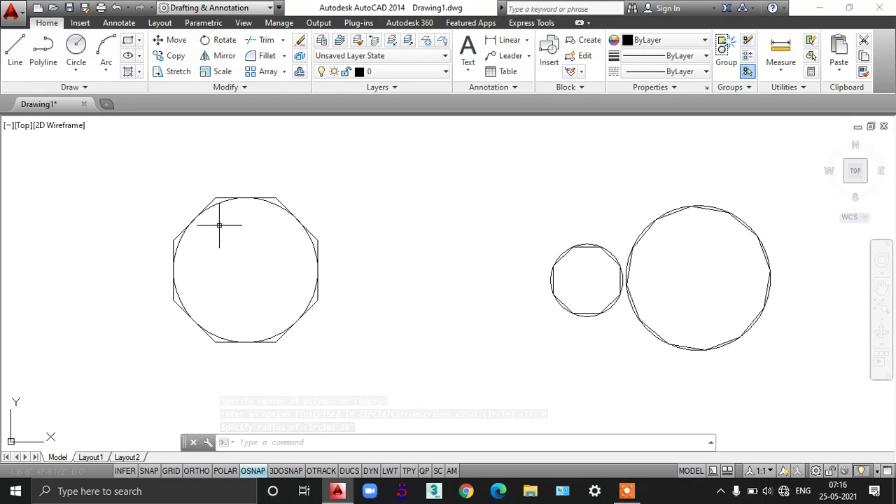
{"action": "left_click", "coordinate": [144, 159]}
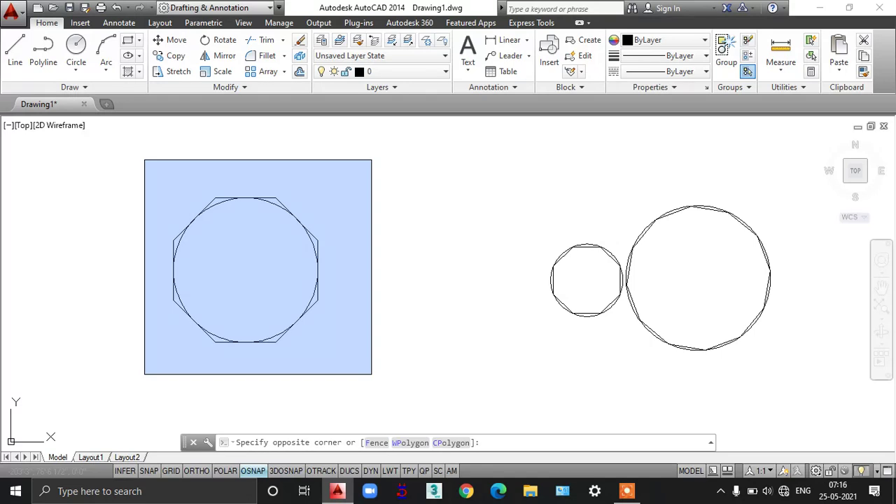
{"action": "left_click", "coordinate": [372, 373]}
{"action": "left_click", "coordinate": [533, 224]}
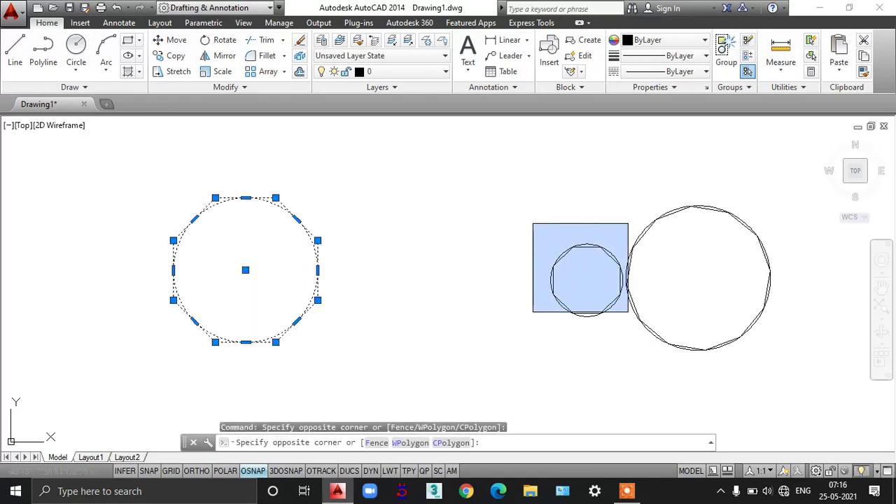
{"action": "left_click", "coordinate": [629, 333]}
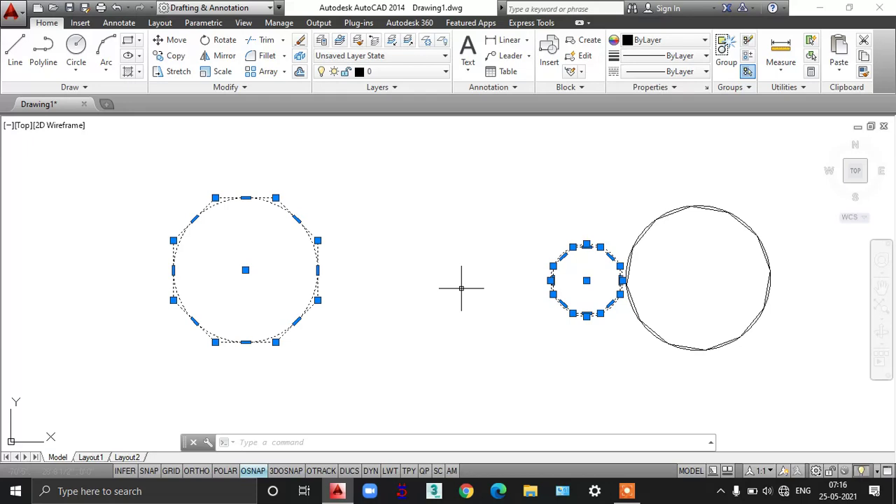
Step: Turn the grid on with F7, clear the selection, and pan open space near the origin into view
{"action": "key", "text": "F7"}
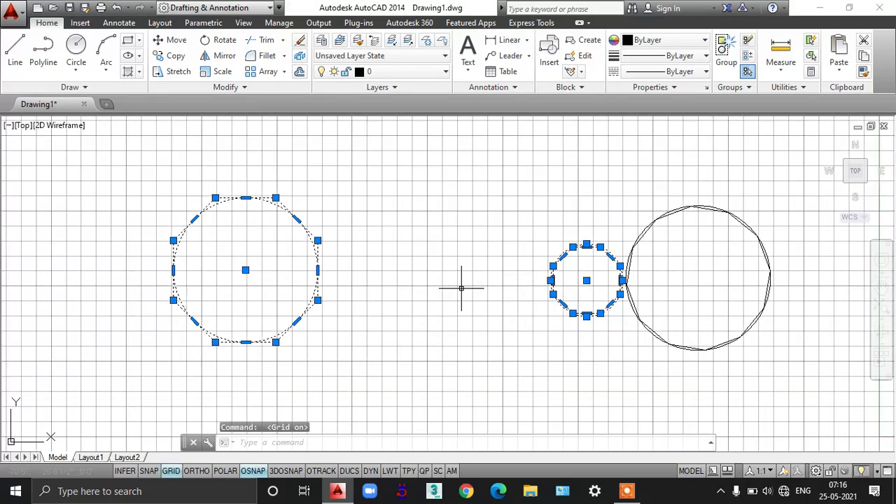
{"action": "key", "text": "Escape"}
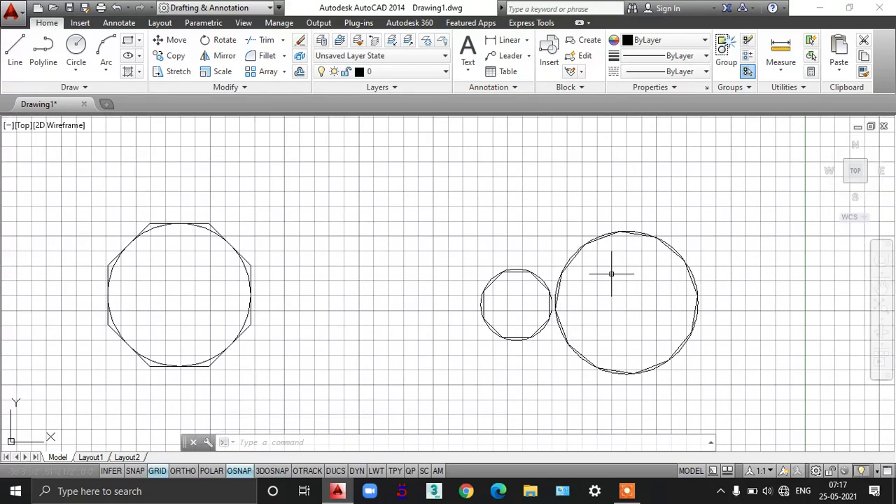
{"action": "scroll", "coordinate": [661, 272], "scroll_direction": "down", "scroll_amount": 1}
{"action": "middle_click_drag", "start_coordinate": [661, 272], "coordinate": [241, 272]}
{"action": "middle_click_drag", "start_coordinate": [376, 270], "coordinate": [460, 270]}
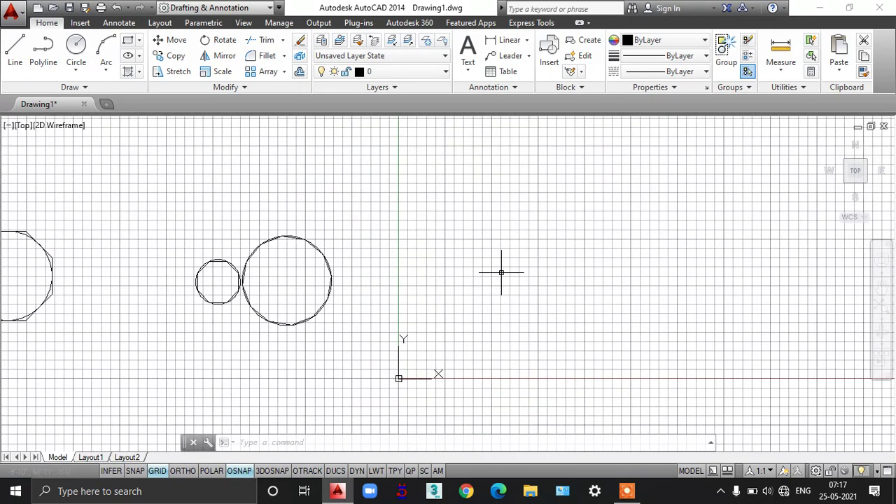
Step: Draw a 20' by 10' rectangle above and right of the origin using the Dimensions option
{"action": "type", "text": "re"}
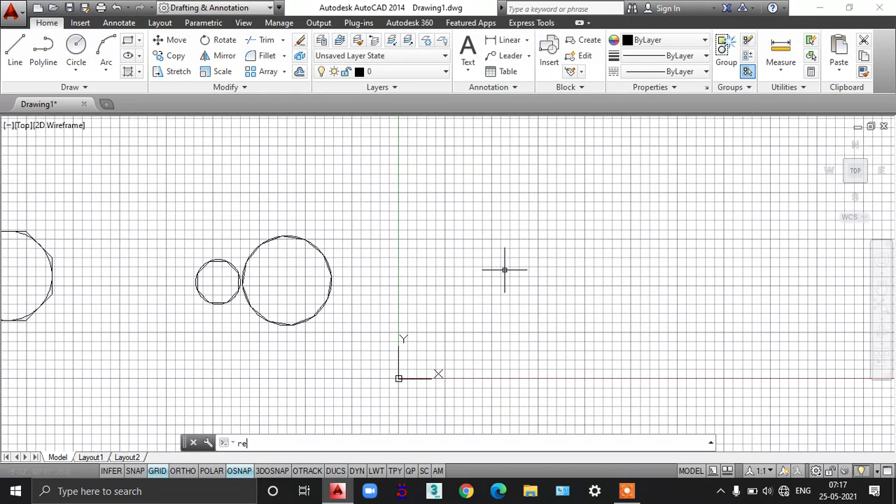
{"action": "type", "text": "c"}
{"action": "key", "text": "Return"}
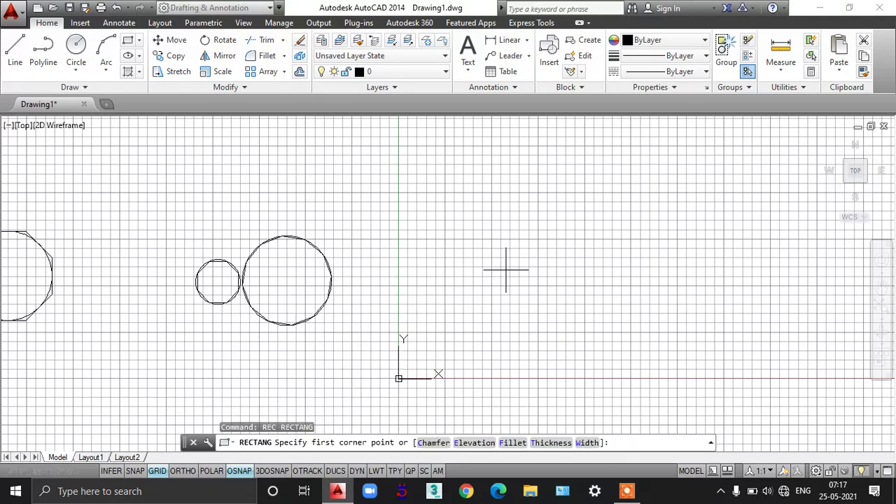
{"action": "left_click", "coordinate": [512, 178]}
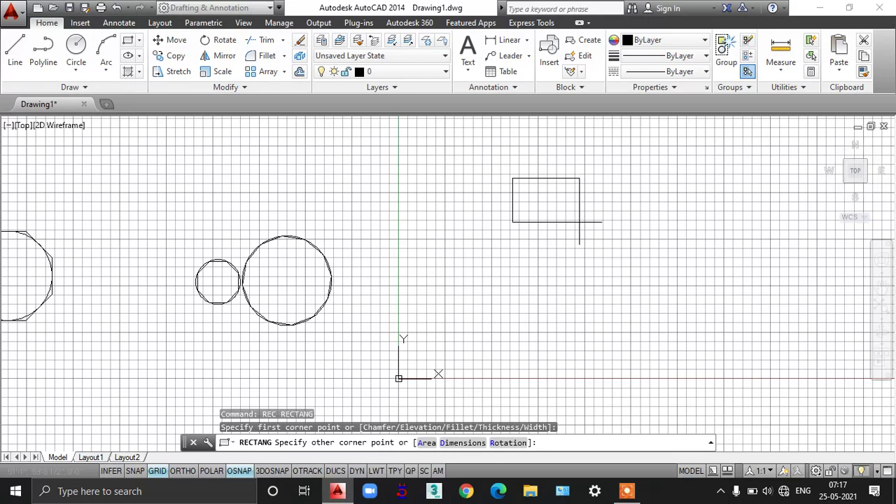
{"action": "type", "text": "d"}
{"action": "key", "text": "Return"}
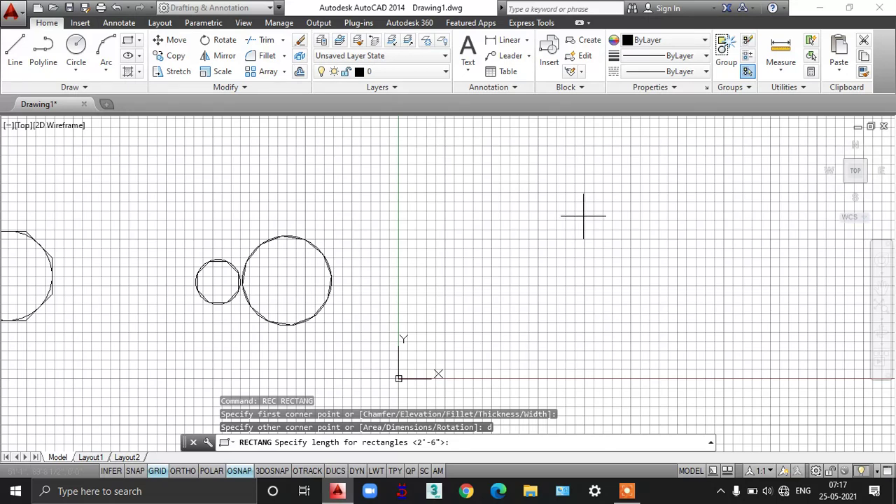
{"action": "type", "text": "20'"}
{"action": "key", "text": "Return"}
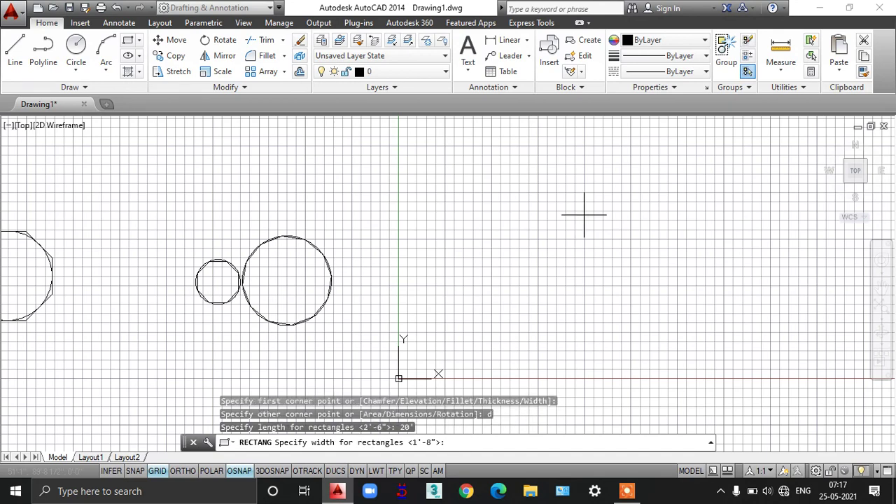
{"action": "type", "text": "10"}
{"action": "key", "text": "Return"}
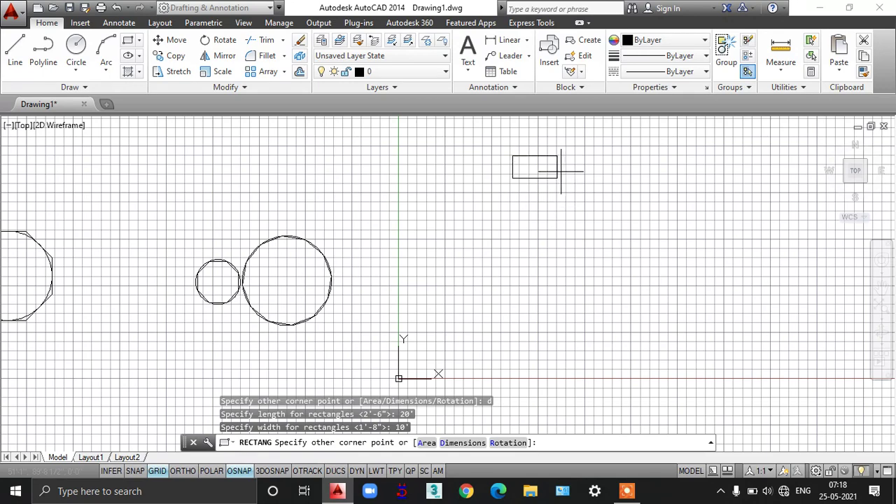
{"action": "left_click", "coordinate": [550, 212]}
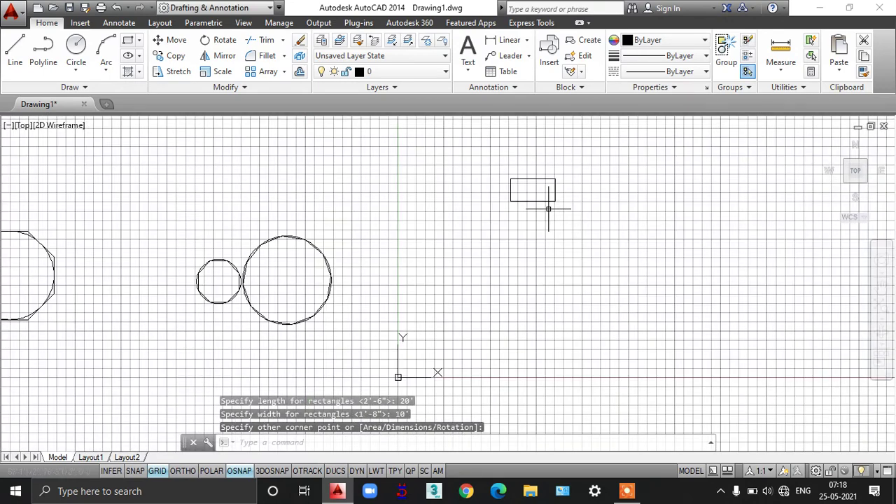
{"action": "middle_click_drag", "start_coordinate": [504, 215], "coordinate": [471, 235]}
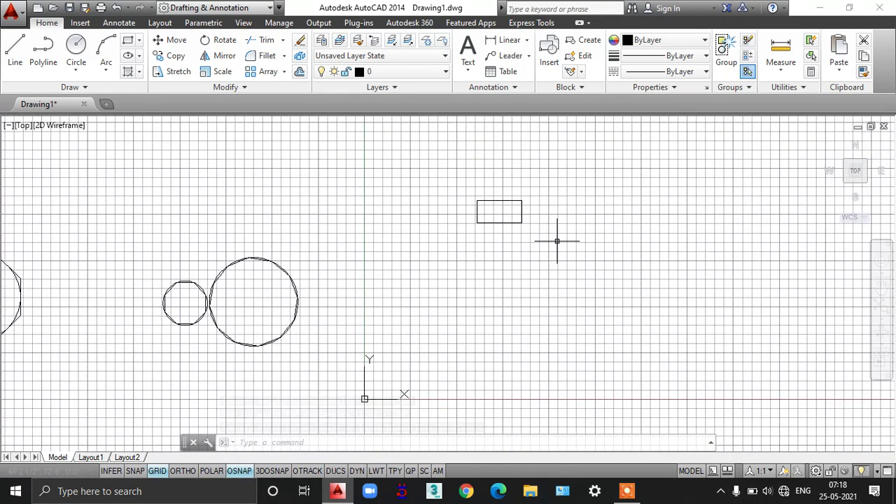
Step: Draw a 50' by 40' rectangle below the smaller rectangle
{"action": "type", "text": "rec"}
{"action": "key", "text": "Return"}
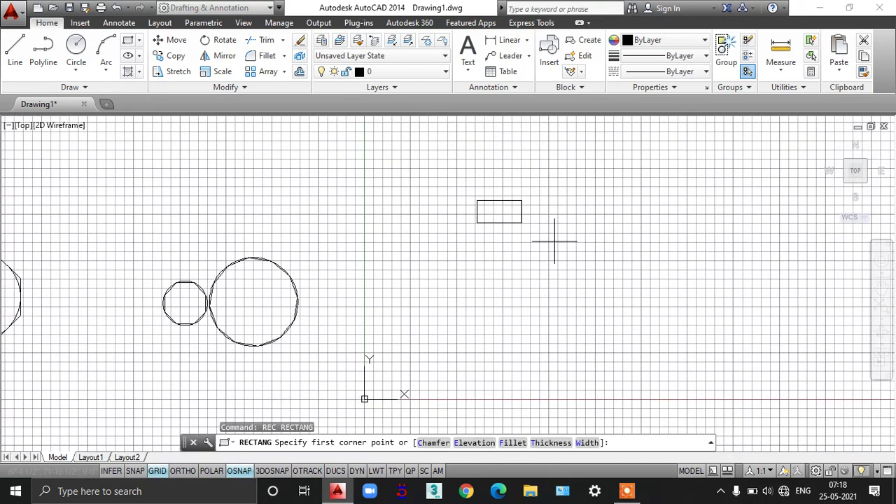
{"action": "left_click", "coordinate": [489, 248]}
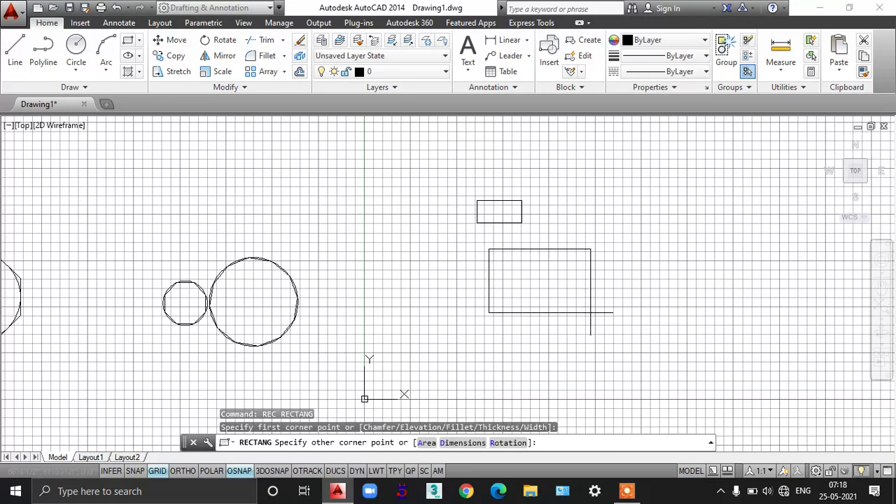
{"action": "type", "text": "d"}
{"action": "key", "text": "Return"}
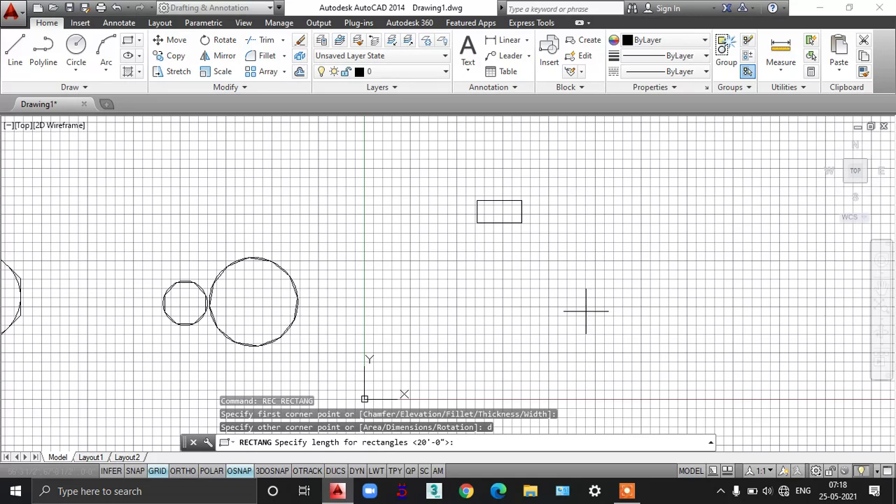
{"action": "type", "text": "50'"}
{"action": "key", "text": "Return"}
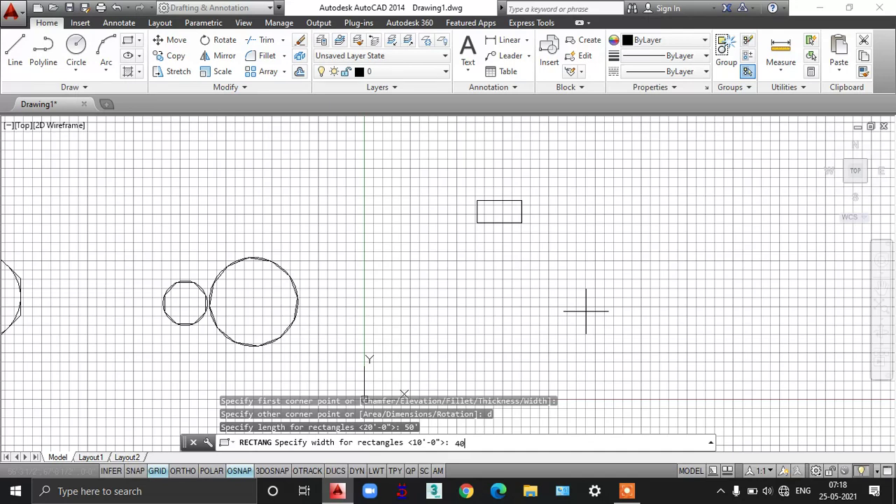
{"action": "key", "text": "Return"}
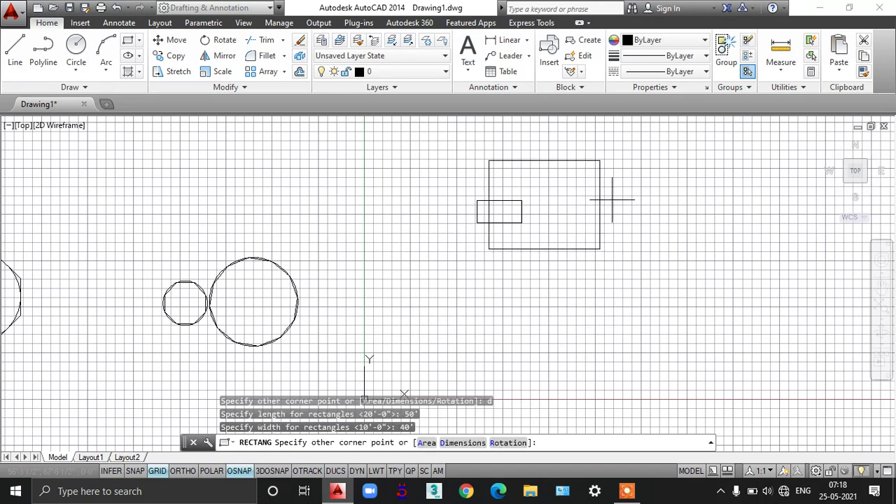
{"action": "left_click", "coordinate": [438, 328]}
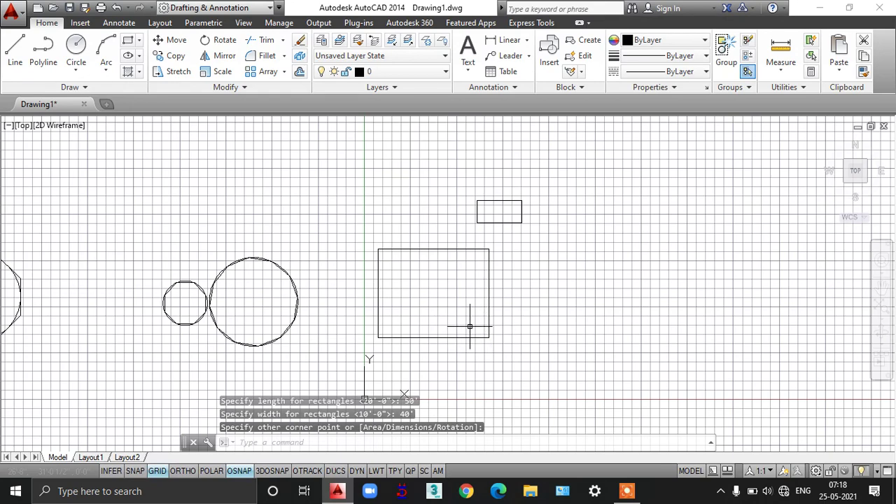
{"action": "scroll", "coordinate": [474, 326], "scroll_direction": "down", "scroll_amount": 1}
{"action": "scroll", "coordinate": [494, 328], "scroll_direction": "up", "scroll_amount": 2}
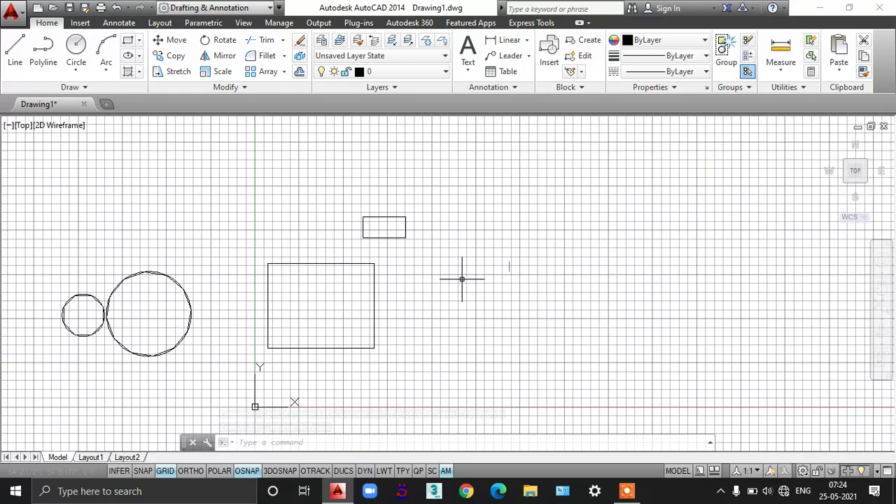
Step: Start a third rectangle right of the large rectangle, with a 60° rotation angle
{"action": "type", "text": "r"}
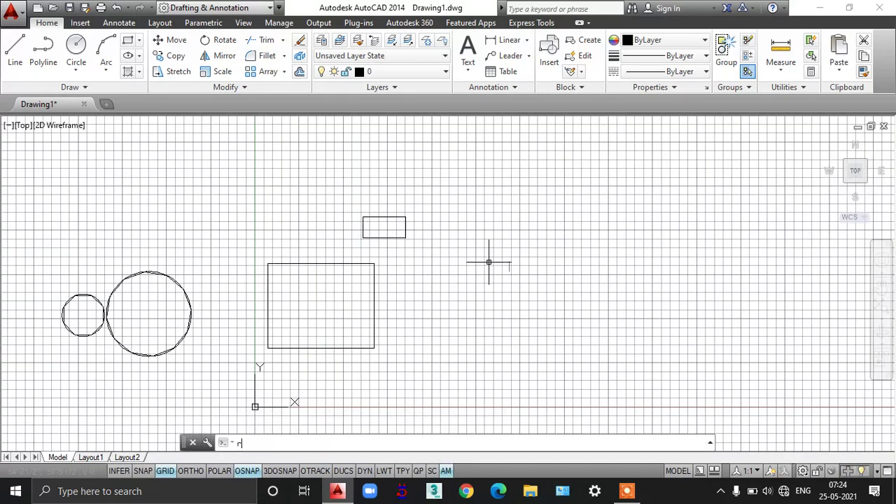
{"action": "type", "text": "ec"}
{"action": "key", "text": "Return"}
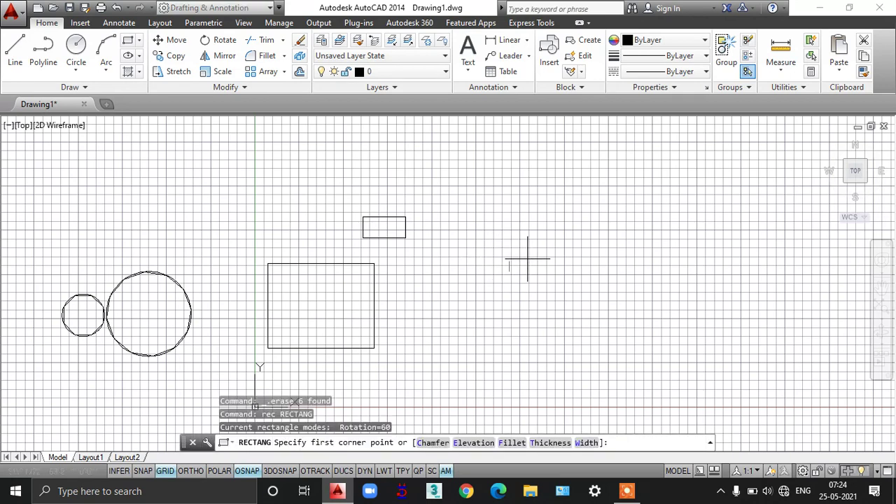
{"action": "left_click", "coordinate": [530, 294]}
{"action": "type", "text": "r"}
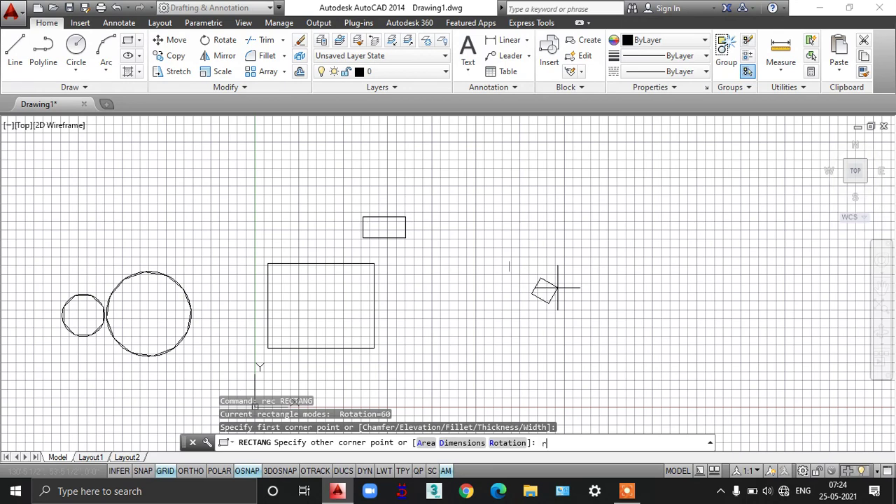
{"action": "key", "text": "Return"}
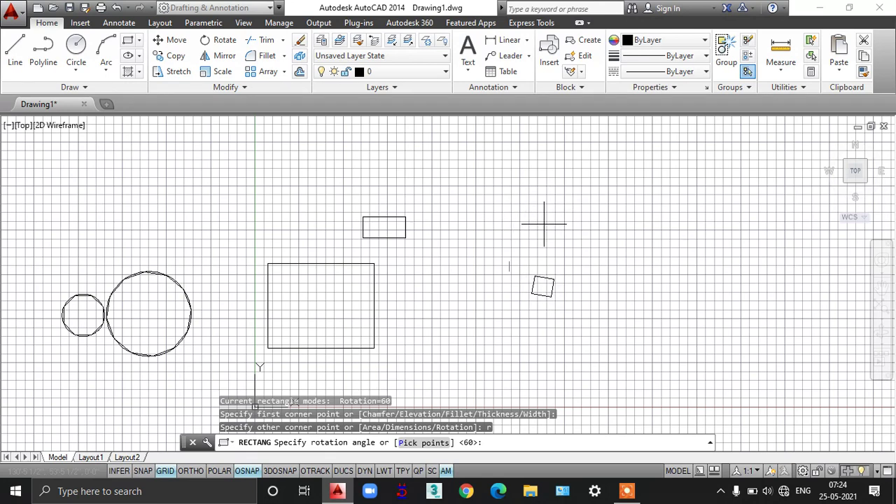
{"action": "type", "text": "60"}
{"action": "key", "text": "Return"}
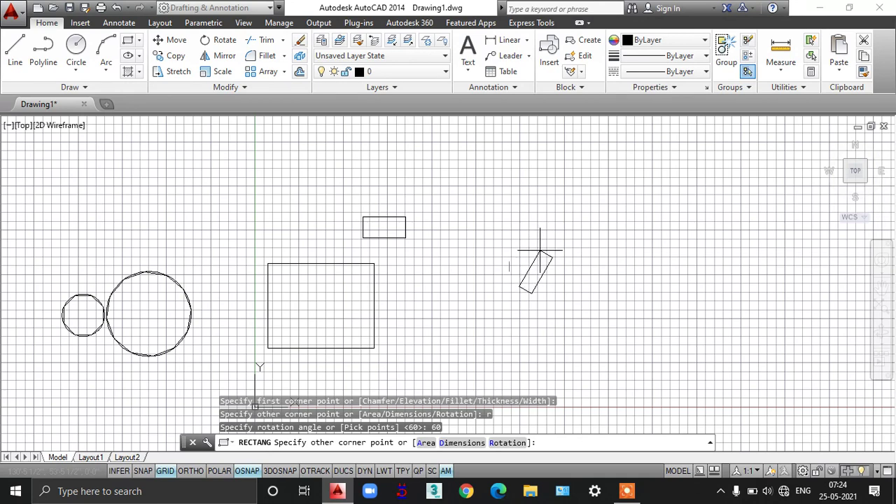
{"action": "type", "text": "d"}
Step: Give the tilted rectangle a 3' length and 4' width, then zoom in
{"action": "key", "text": "Return"}
{"action": "type", "text": "3'"}
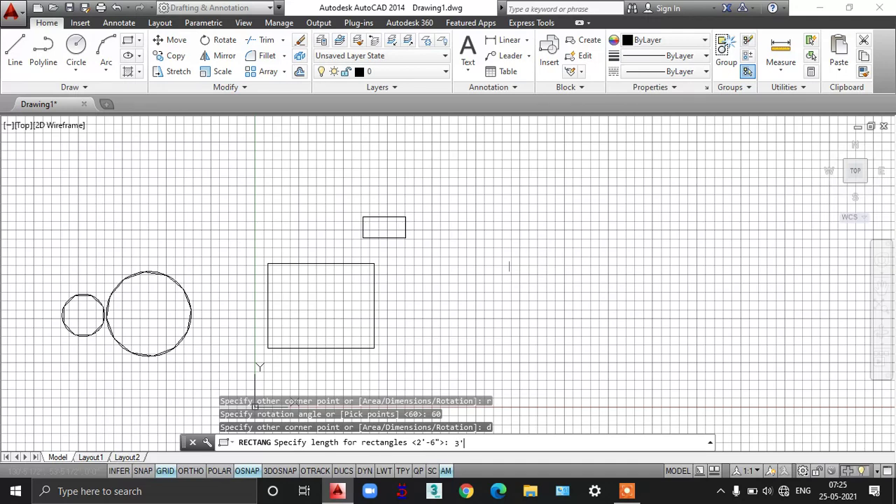
{"action": "key", "text": "Return"}
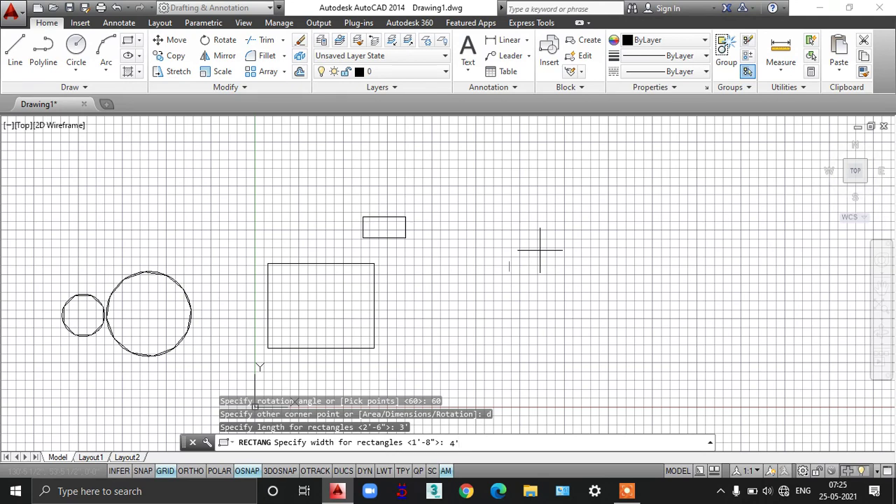
{"action": "key", "text": "Return"}
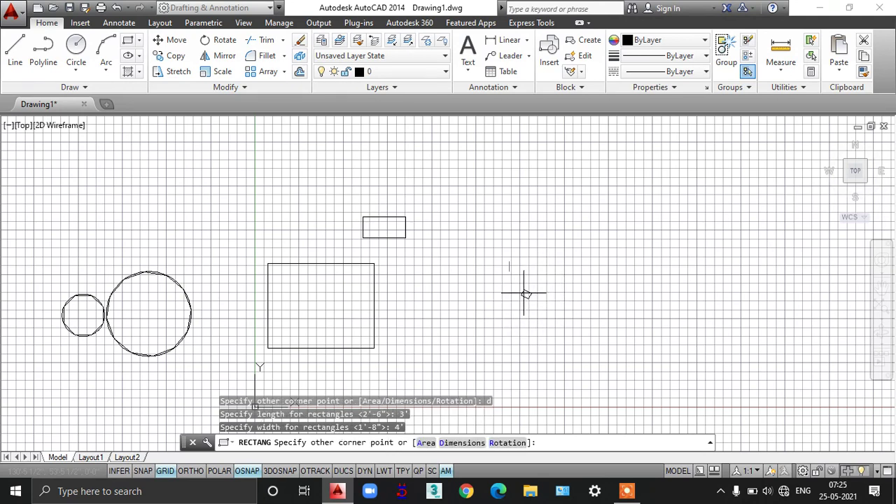
{"action": "scroll", "coordinate": [539, 297], "scroll_direction": "up", "scroll_amount": 2}
{"action": "scroll", "coordinate": [518, 299], "scroll_direction": "up", "scroll_amount": 5}
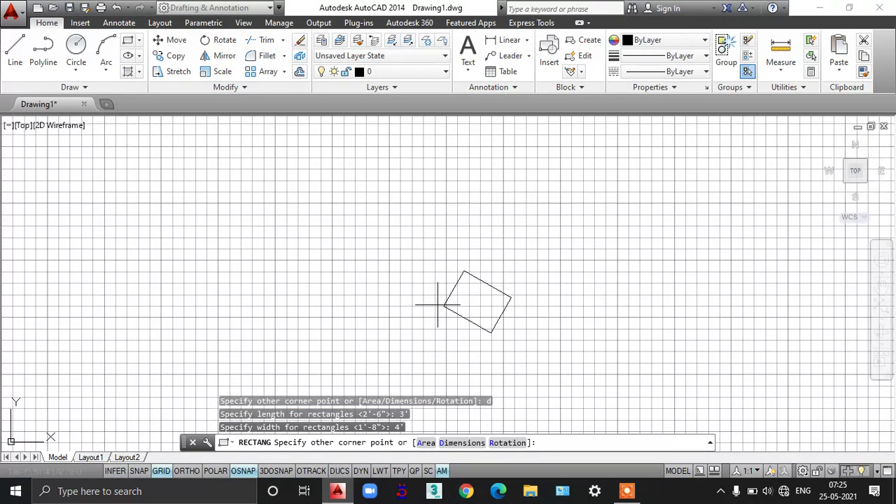
Step: Place the 60°-tilted 3' by 4' rectangle and add an aligned 4' dimension to its top edge
{"action": "left_click", "coordinate": [432, 267]}
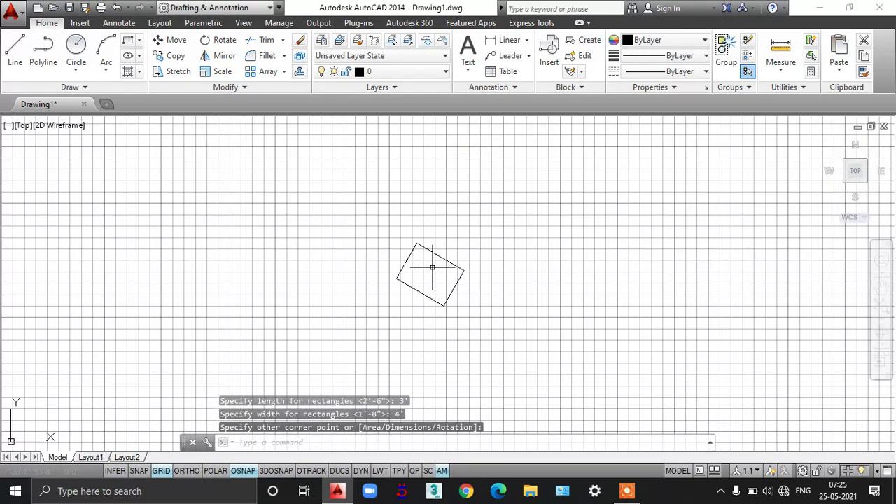
{"action": "left_click", "coordinate": [505, 40]}
{"action": "left_click", "coordinate": [416, 244]}
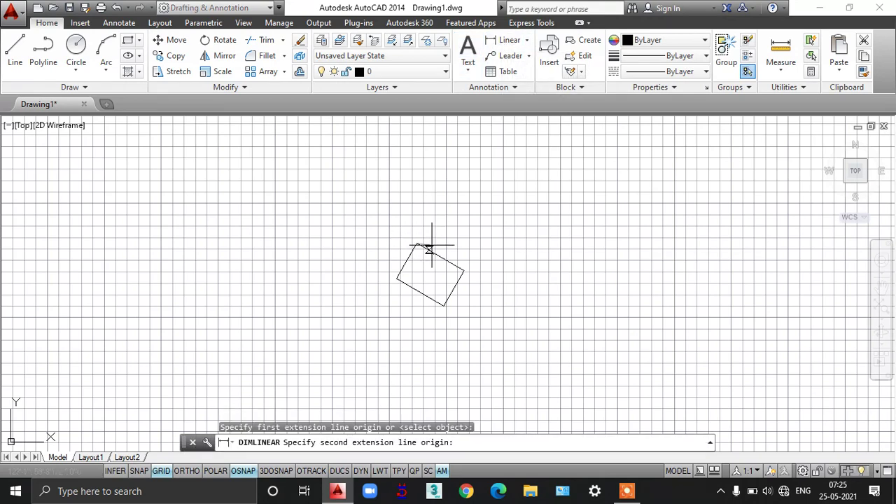
{"action": "left_click", "coordinate": [464, 270]}
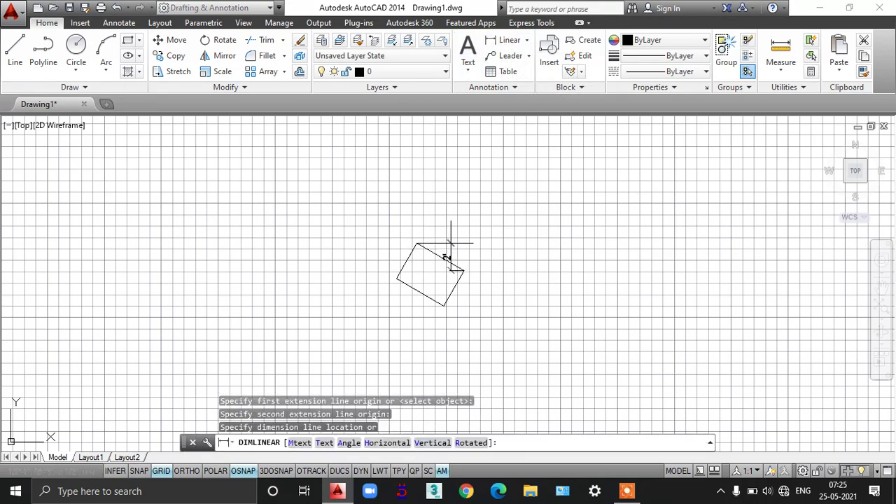
{"action": "key", "text": "Escape"}
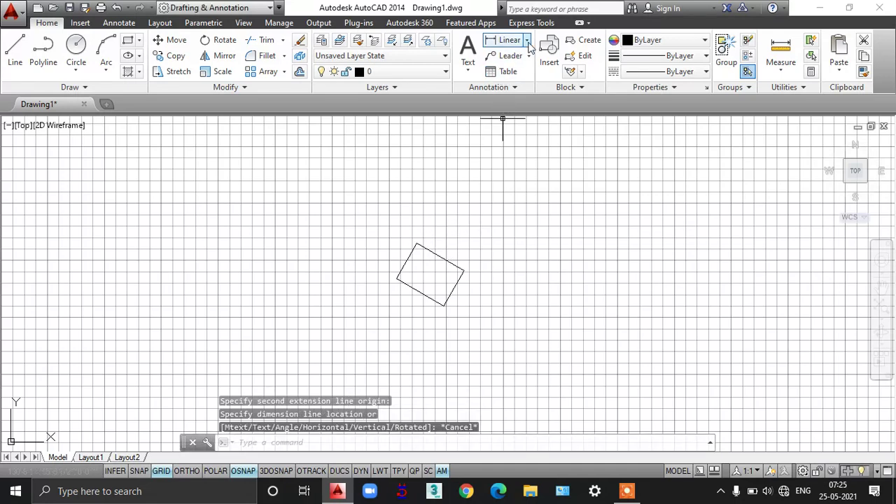
{"action": "left_click", "coordinate": [526, 40]}
{"action": "left_click", "coordinate": [514, 90]}
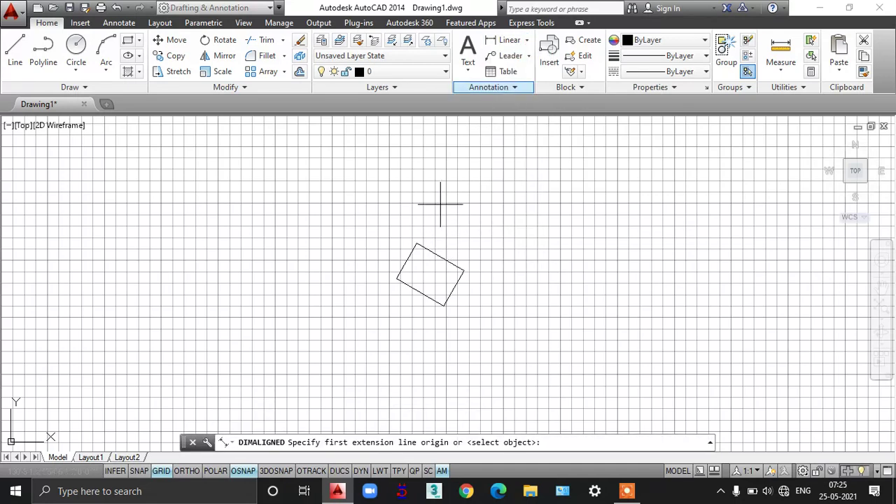
{"action": "left_click", "coordinate": [416, 243]}
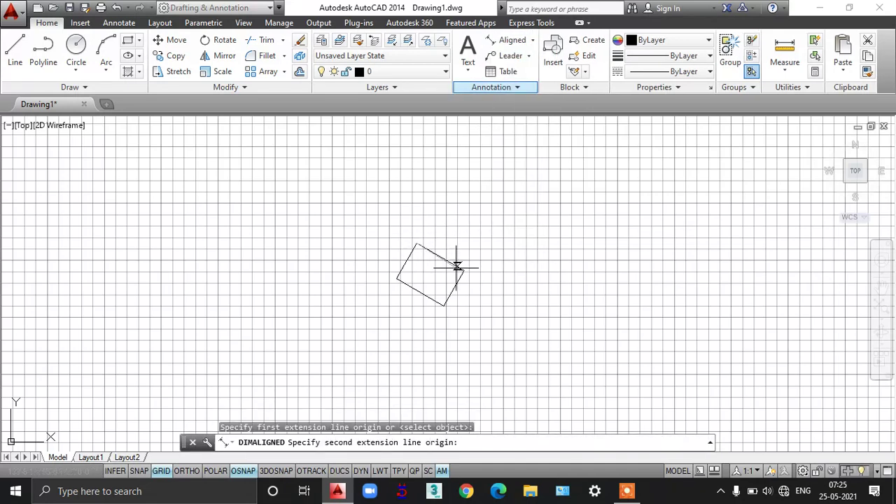
{"action": "left_click", "coordinate": [464, 270]}
{"action": "left_click", "coordinate": [473, 254]}
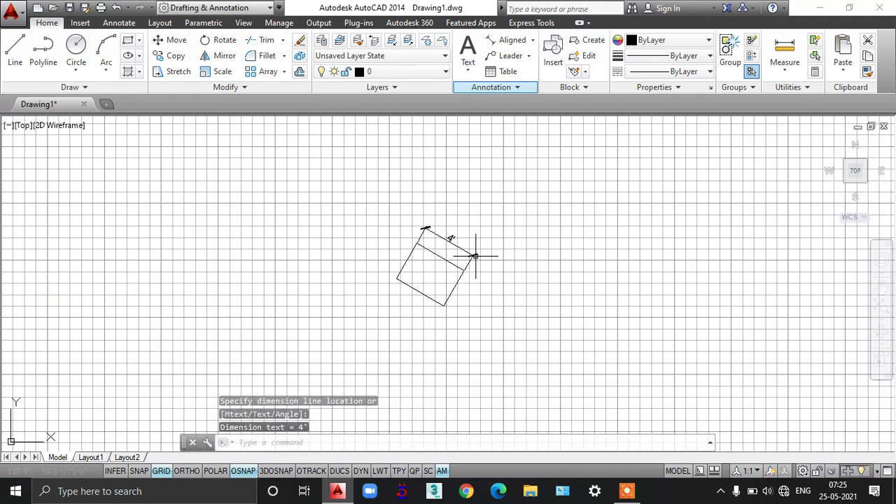
Step: Add an aligned 3' dimension along the short right edge, then delete it
{"action": "left_click", "coordinate": [514, 40]}
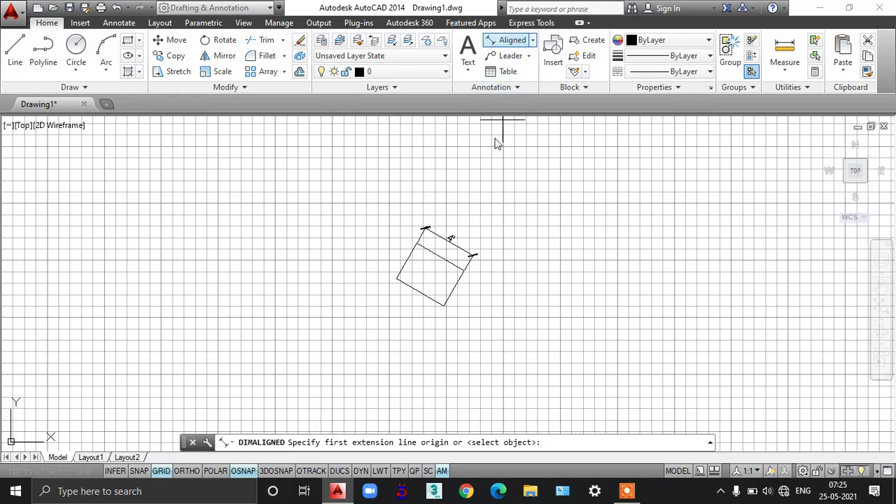
{"action": "left_click", "coordinate": [465, 270]}
{"action": "left_click", "coordinate": [444, 306]}
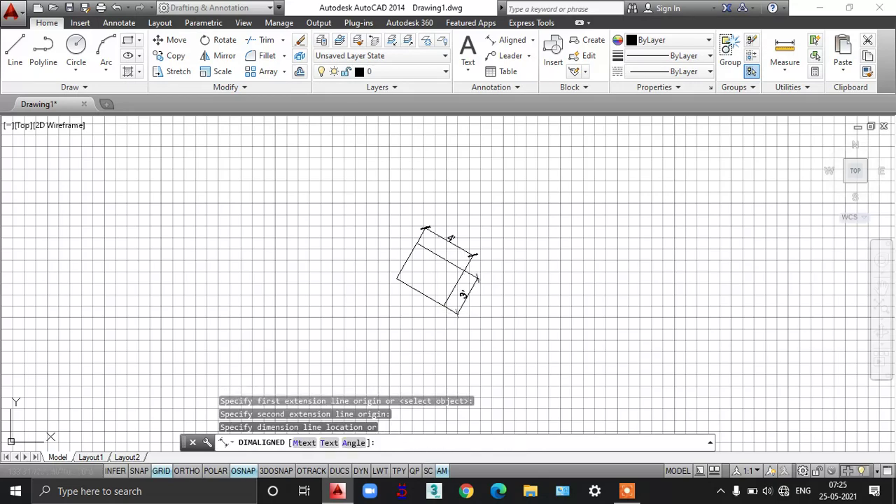
{"action": "left_click", "coordinate": [476, 280]}
{"action": "scroll", "coordinate": [471, 284], "scroll_direction": "up", "scroll_amount": 4}
{"action": "middle_click_drag", "start_coordinate": [380, 260], "coordinate": [385, 294]}
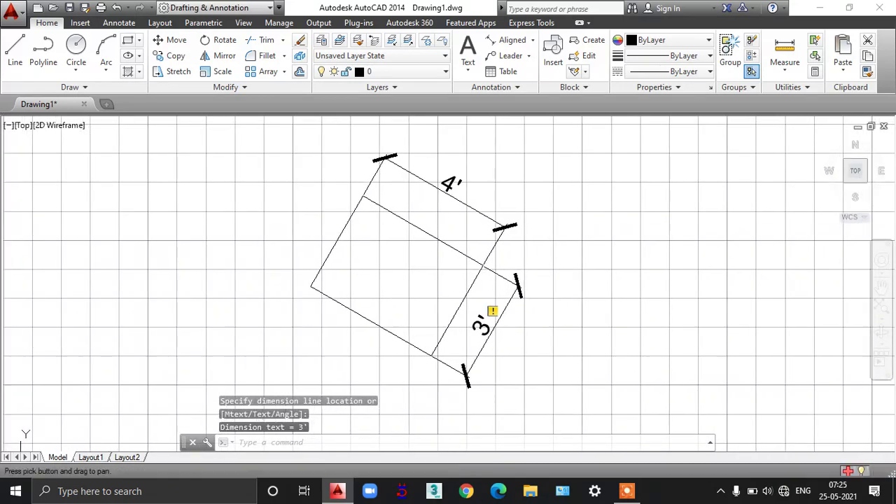
{"action": "left_click", "coordinate": [492, 312]}
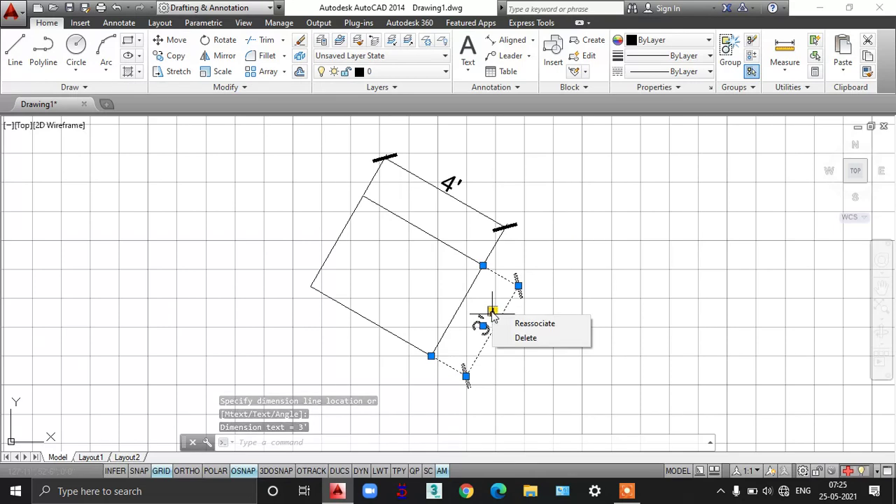
{"action": "left_click", "coordinate": [525, 338]}
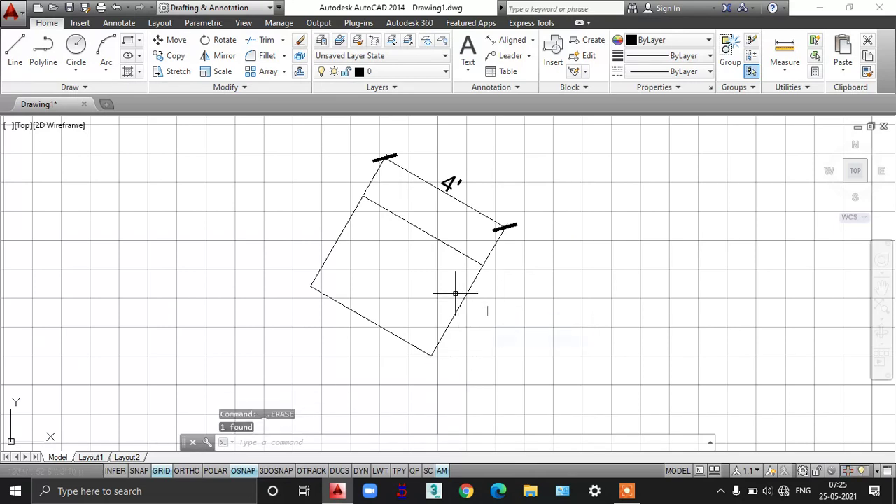
{"action": "left_click", "coordinate": [456, 195]}
Step: Erase the remaining 4' aligned dimension
{"action": "right_click", "coordinate": [456, 201]}
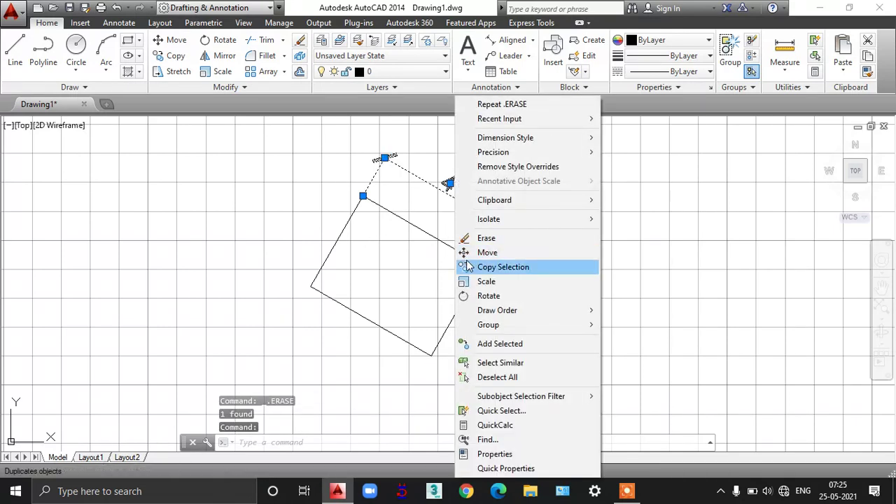
{"action": "left_click", "coordinate": [418, 153]}
{"action": "left_click", "coordinate": [486, 194]}
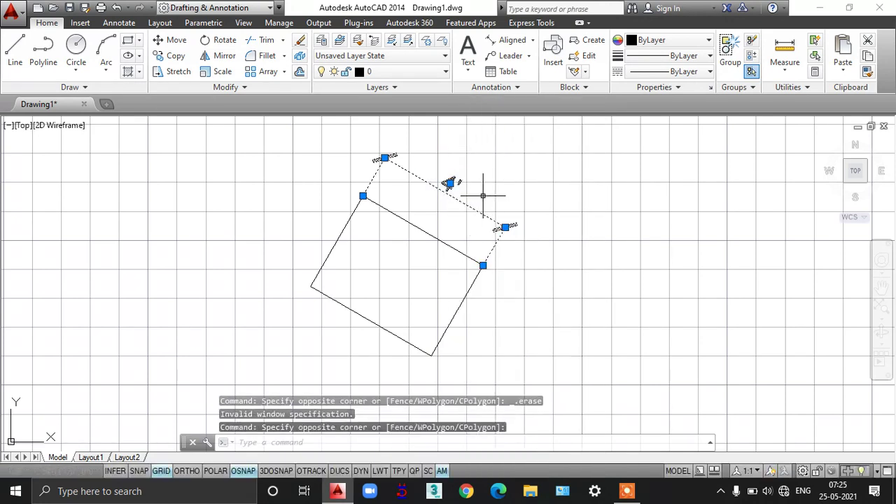
{"action": "key", "text": "Delete"}
Step: Zoom out and erase all circles, polygons and rectangles with a crossing window
{"action": "scroll", "coordinate": [486, 215], "scroll_direction": "down", "scroll_amount": 2}
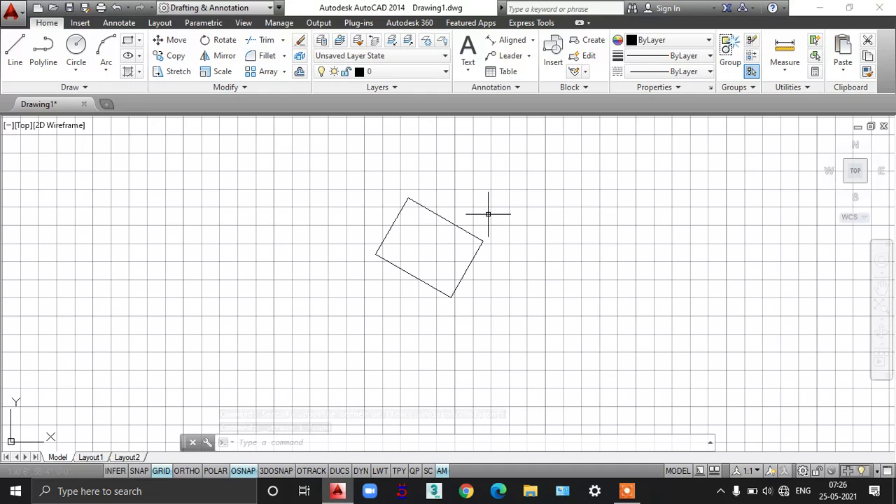
{"action": "scroll", "coordinate": [465, 269], "scroll_direction": "down", "scroll_amount": 2}
{"action": "scroll", "coordinate": [527, 286], "scroll_direction": "down", "scroll_amount": 2}
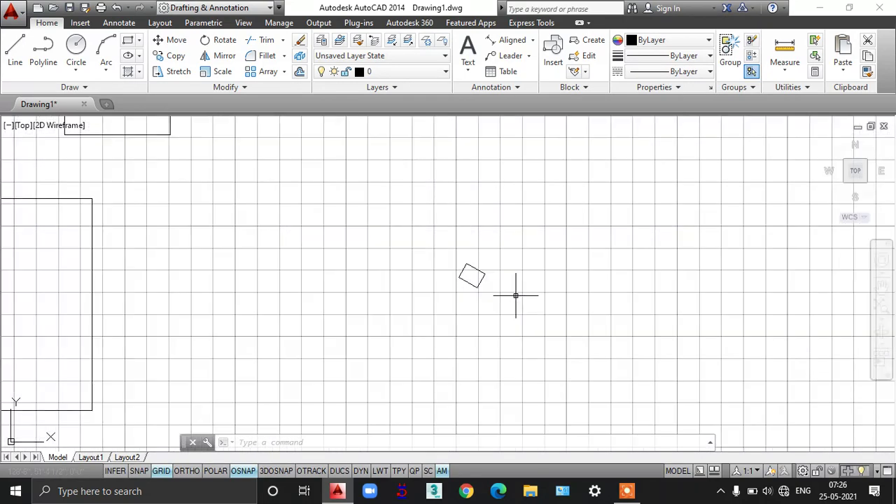
{"action": "scroll", "coordinate": [516, 294], "scroll_direction": "down", "scroll_amount": 2}
{"action": "scroll", "coordinate": [340, 359], "scroll_direction": "down", "scroll_amount": 2}
{"action": "left_click", "coordinate": [474, 249]}
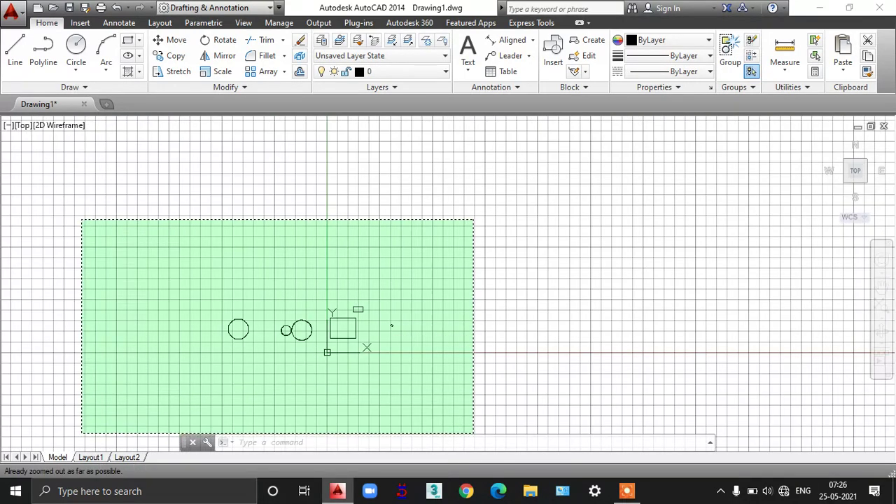
{"action": "left_click", "coordinate": [80, 428]}
{"action": "key", "text": "Delete"}
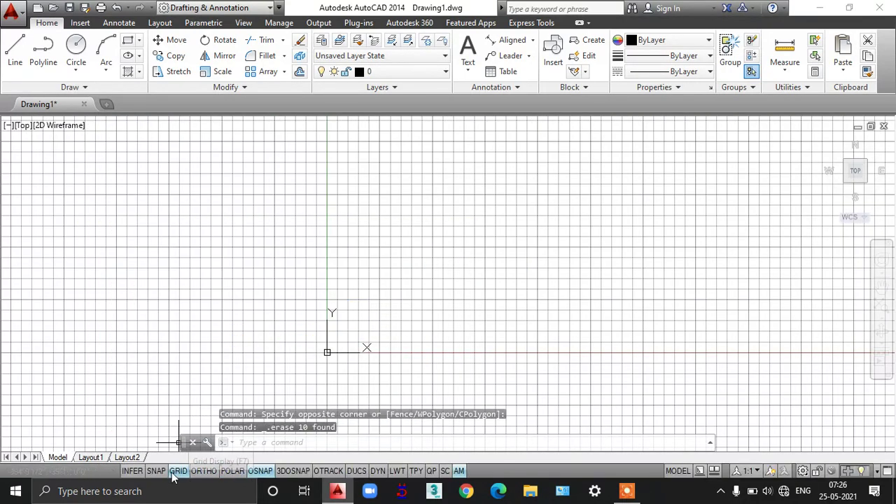
Step: Turn off the grid and draw a new 60°-tilted rectangle from two corner picks
{"action": "left_click", "coordinate": [176, 472]}
{"action": "type", "text": "re"}
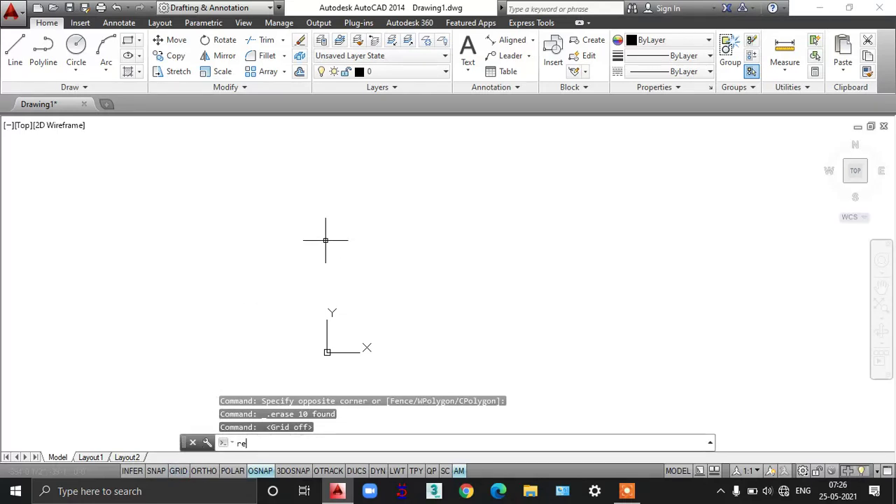
{"action": "type", "text": "c"}
{"action": "key", "text": "Return"}
{"action": "left_click", "coordinate": [255, 171]}
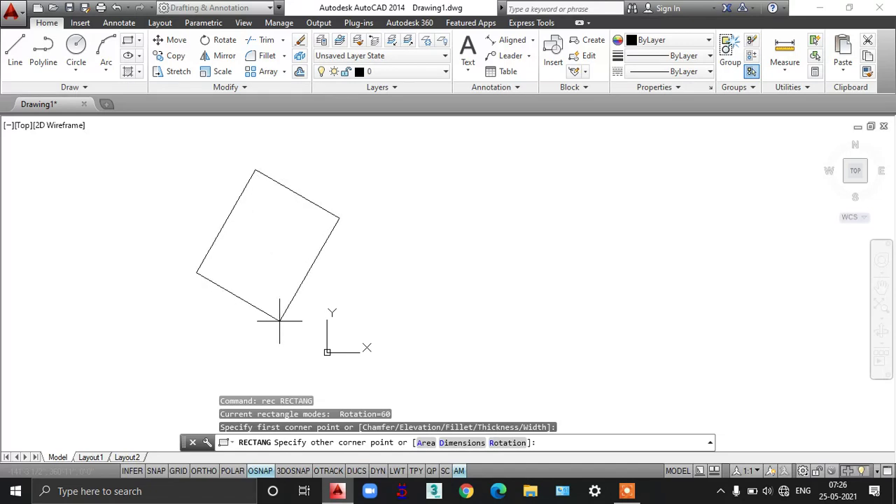
{"action": "left_click", "coordinate": [359, 309]}
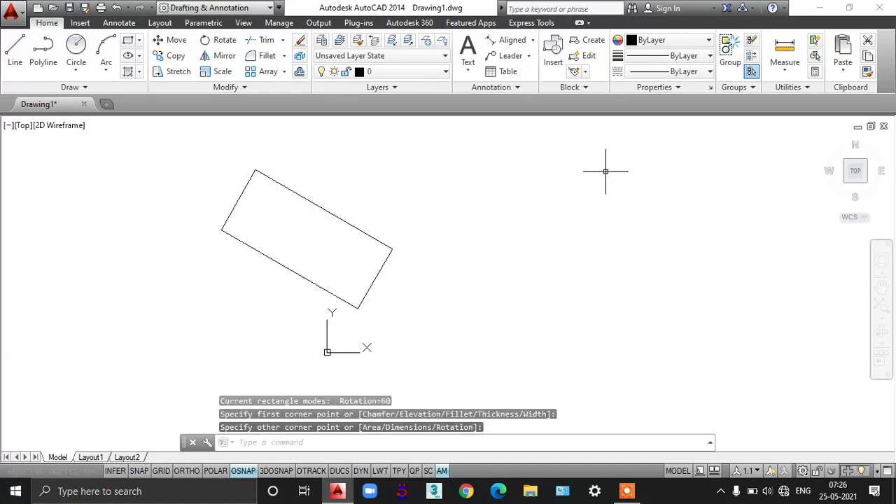
{"action": "type", "text": "c"}
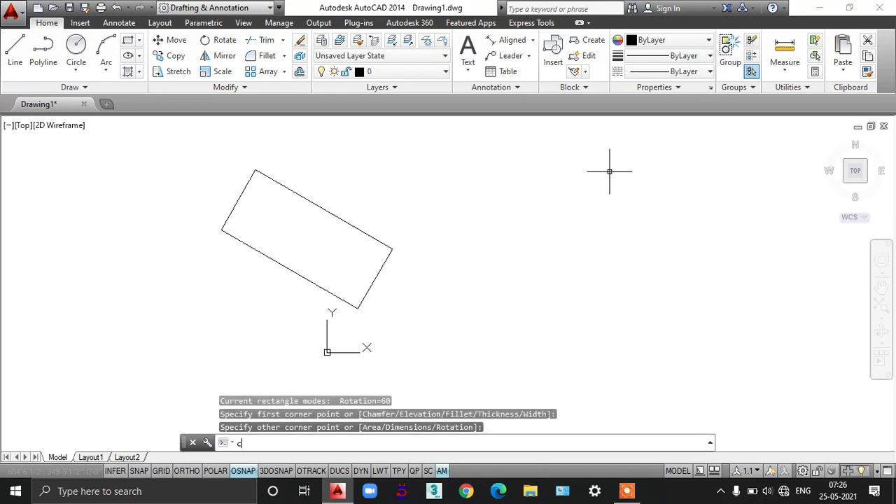
{"action": "key", "text": "Return"}
Step: Draw a circle to the right of the tilted rectangle
{"action": "left_click", "coordinate": [491, 213]}
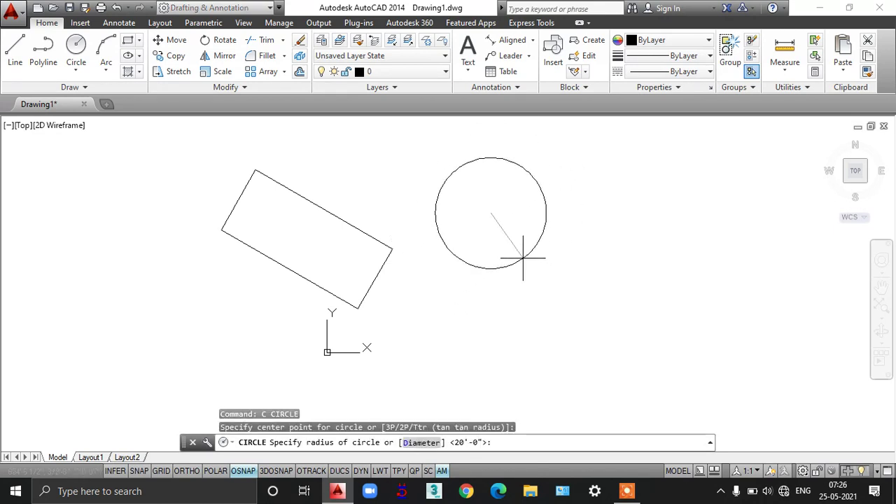
{"action": "left_click", "coordinate": [523, 257]}
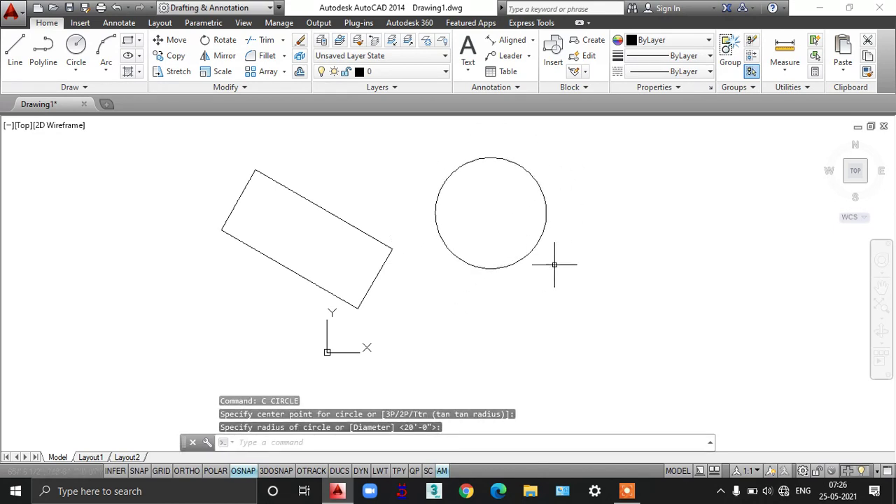
{"action": "middle_click_drag", "start_coordinate": [554, 265], "coordinate": [542, 269]}
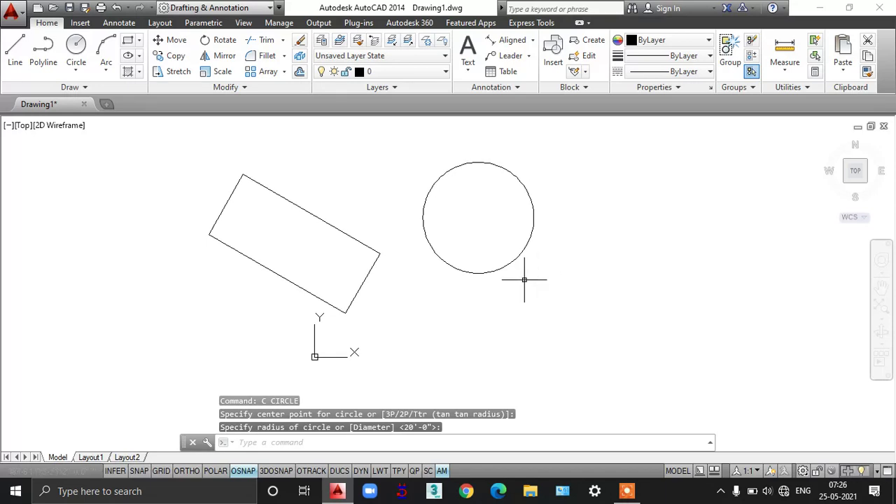
Step: Draw a ten-sided polygon circumscribed at 20' radius, below-right of the circle
{"action": "type", "text": "pol"}
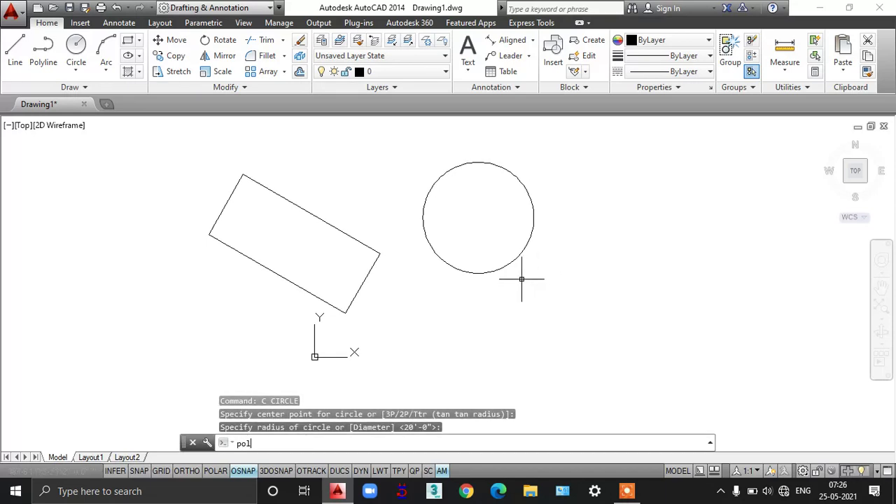
{"action": "key", "text": "Return"}
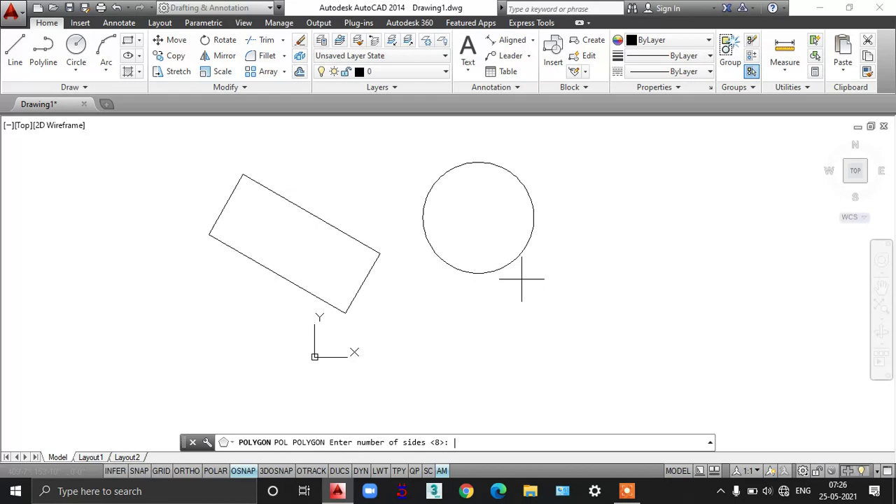
{"action": "type", "text": "10"}
{"action": "key", "text": "Return"}
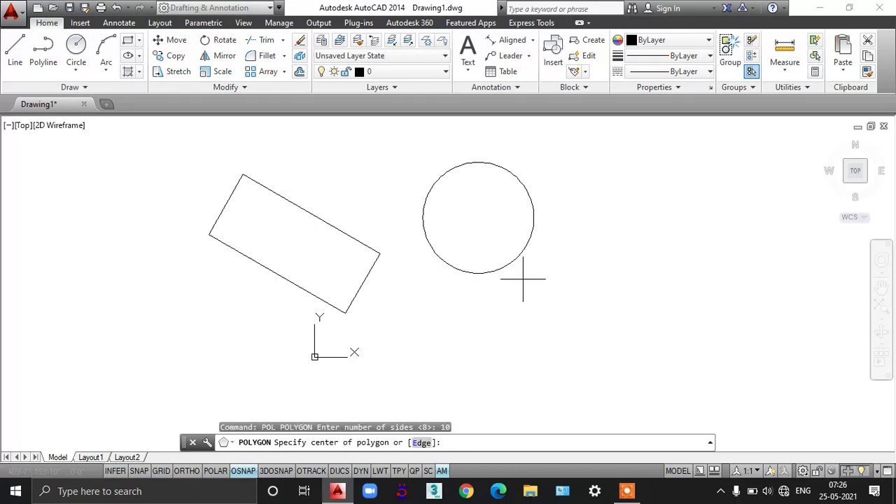
{"action": "left_click", "coordinate": [592, 306]}
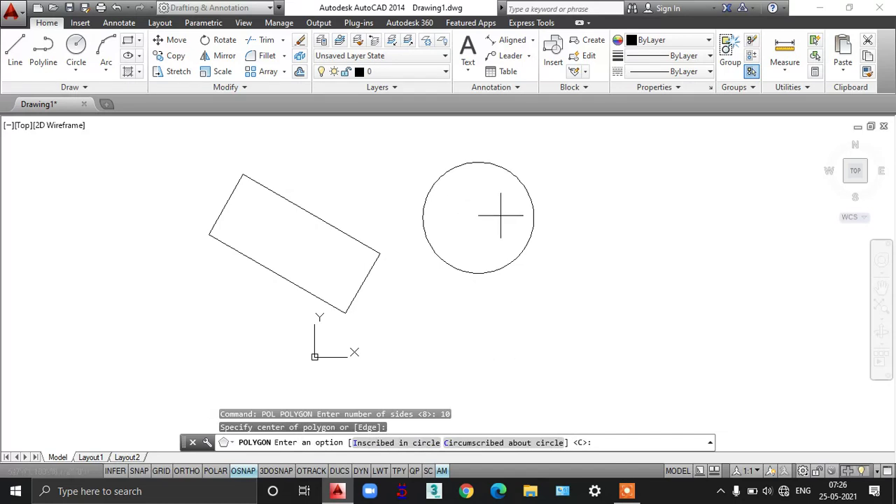
{"action": "type", "text": "c"}
{"action": "key", "text": "Return"}
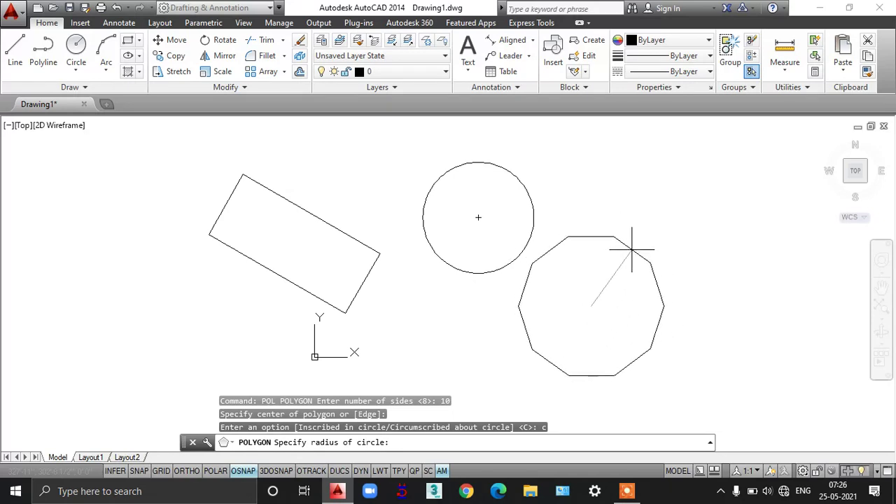
{"action": "type", "text": "20'"}
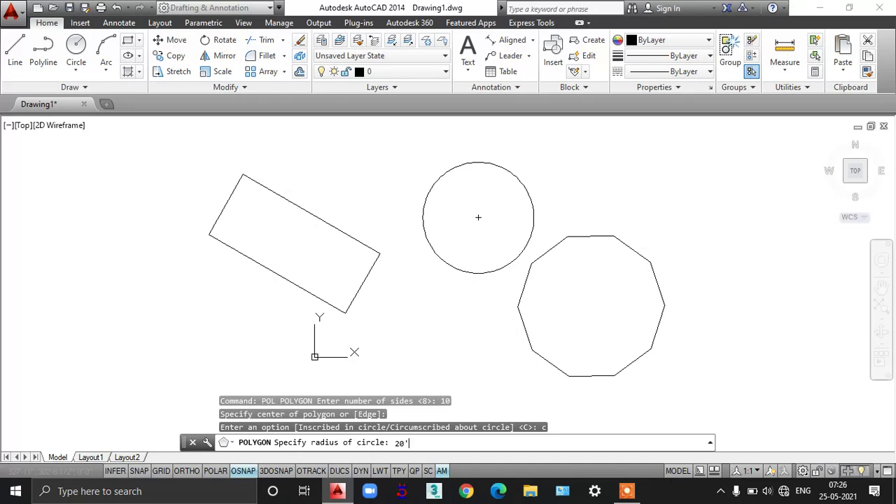
{"action": "key", "text": "Return"}
{"action": "scroll", "coordinate": [586, 310], "scroll_direction": "up", "scroll_amount": 2}
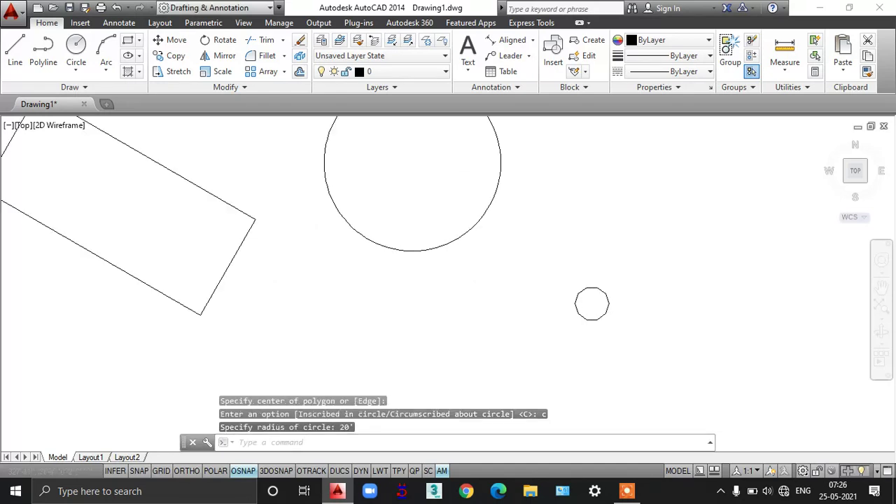
{"action": "scroll", "coordinate": [586, 305], "scroll_direction": "down", "scroll_amount": 2}
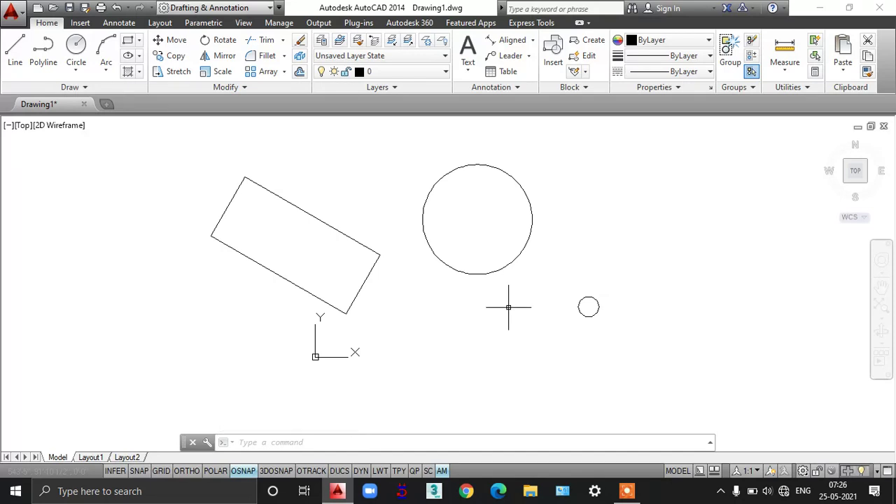
Step: Draw a 15'-radius circle right of the large circle, above the ten-sided polygon
{"action": "scroll", "coordinate": [616, 250], "scroll_direction": "up", "scroll_amount": 2}
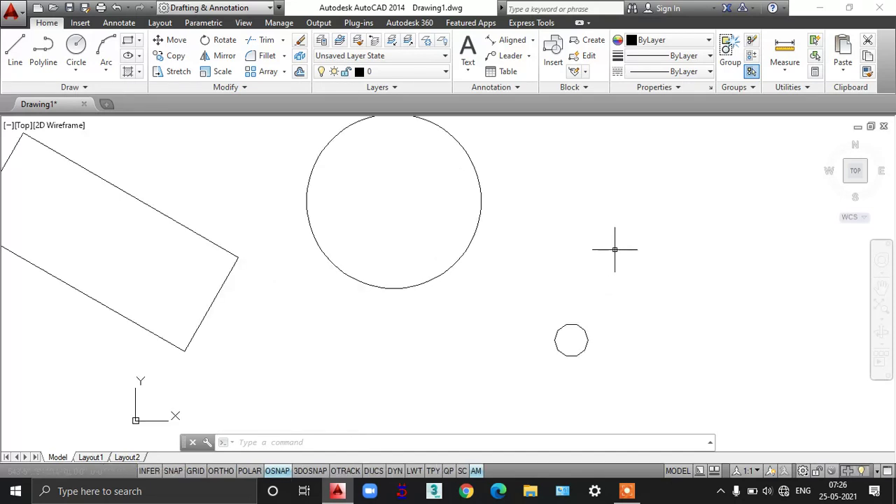
{"action": "type", "text": "circle"}
{"action": "key", "text": "Return"}
{"action": "left_click", "coordinate": [575, 206]}
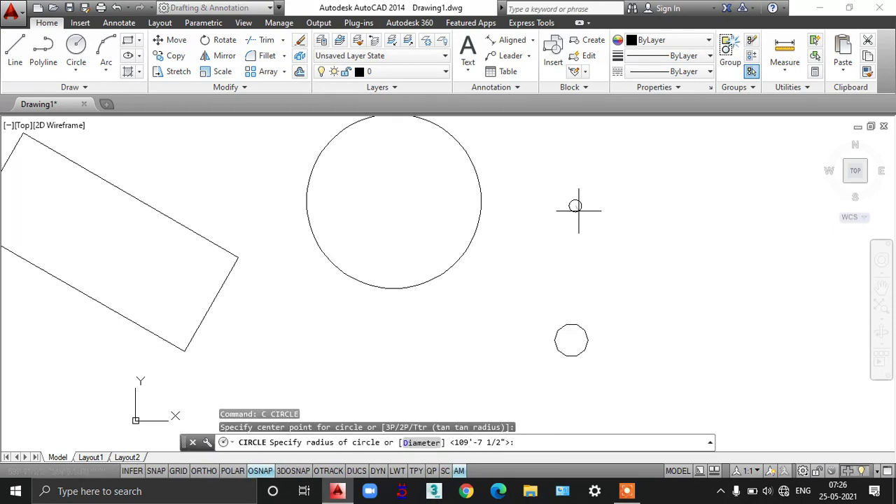
{"action": "type", "text": "15"}
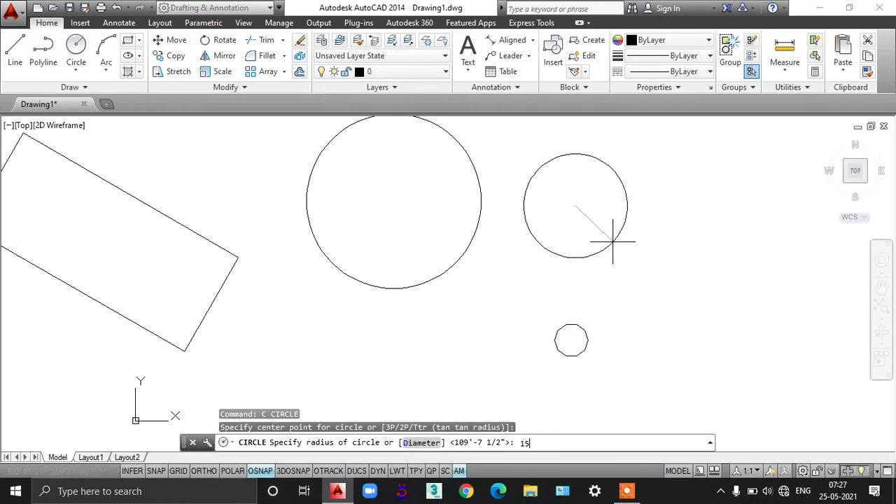
{"action": "key", "text": "Return"}
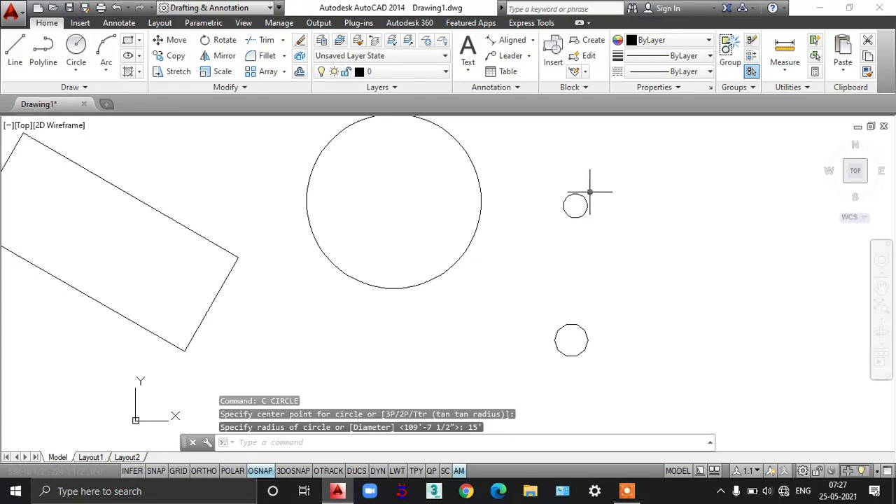
{"action": "scroll", "coordinate": [586, 198], "scroll_direction": "up", "scroll_amount": 2}
{"action": "scroll", "coordinate": [585, 201], "scroll_direction": "up", "scroll_amount": 2}
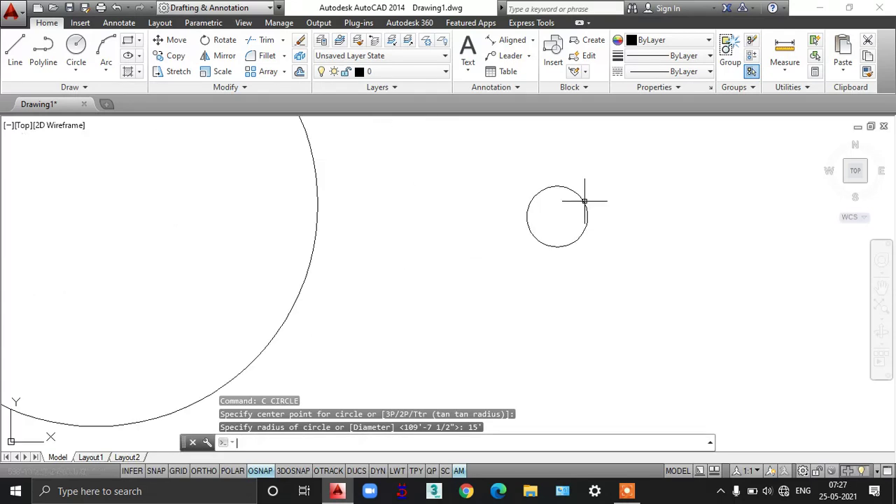
Step: Draw an eight-sided polygon inscribed in the 15' circle, centred on the circle's centre
{"action": "type", "text": "pol"}
{"action": "key", "text": "Return"}
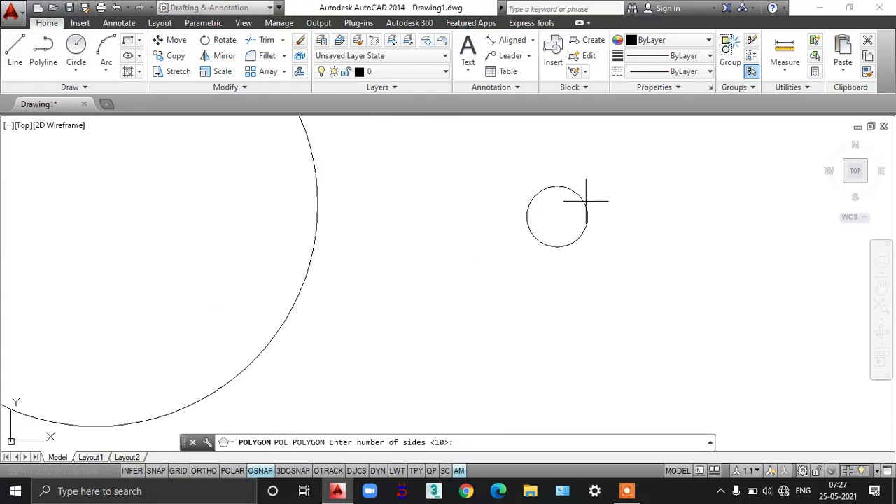
{"action": "key", "text": "Return"}
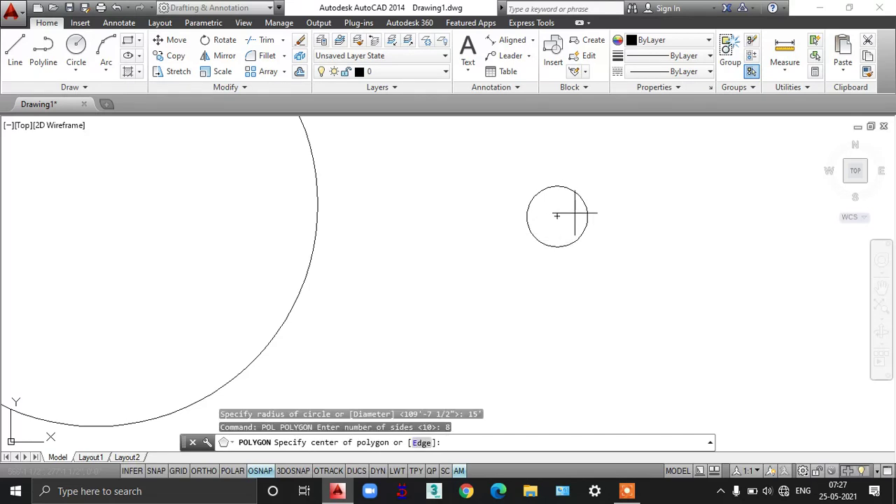
{"action": "left_click", "coordinate": [558, 221]}
{"action": "type", "text": "i"}
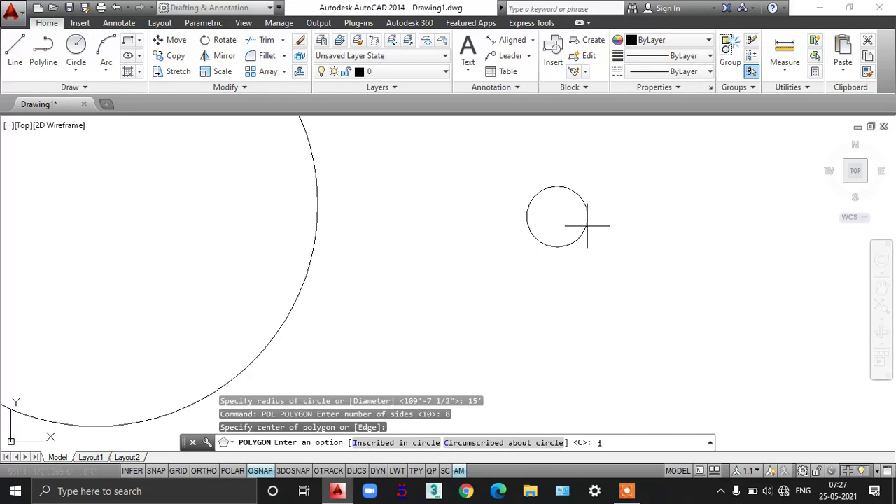
{"action": "key", "text": "Return"}
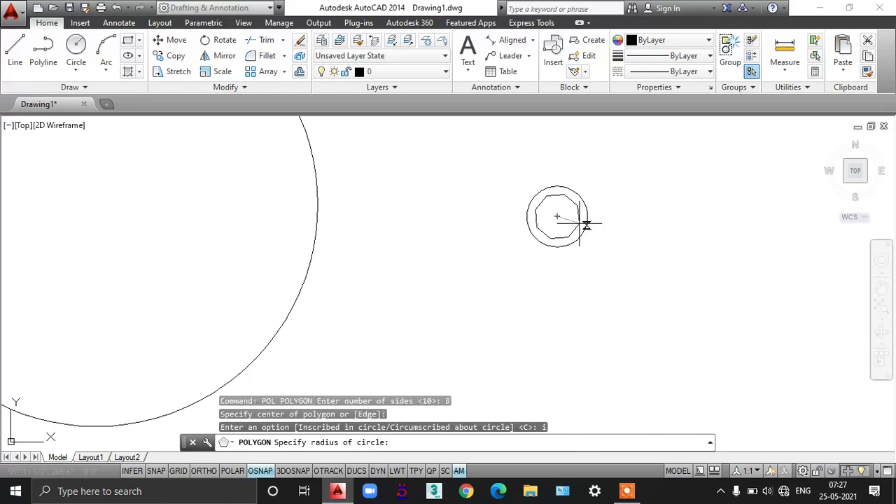
{"action": "scroll", "coordinate": [583, 233], "scroll_direction": "up", "scroll_amount": 3}
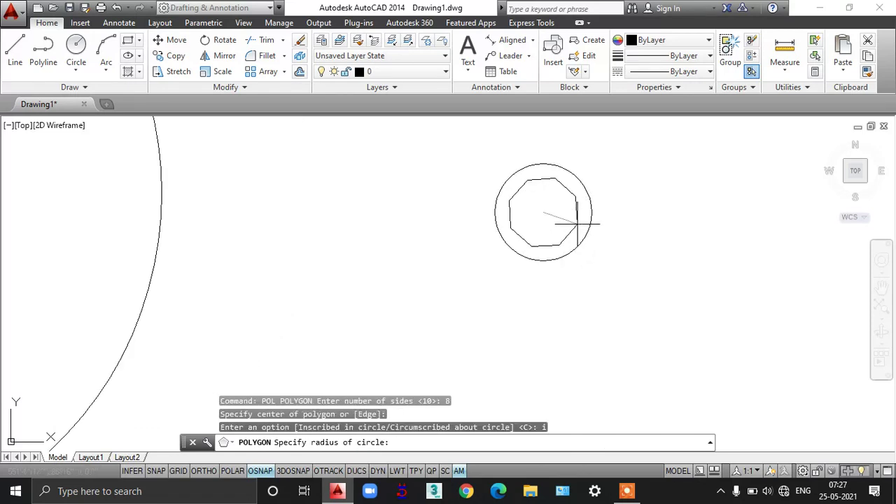
{"action": "scroll", "coordinate": [583, 233], "scroll_direction": "up", "scroll_amount": 1}
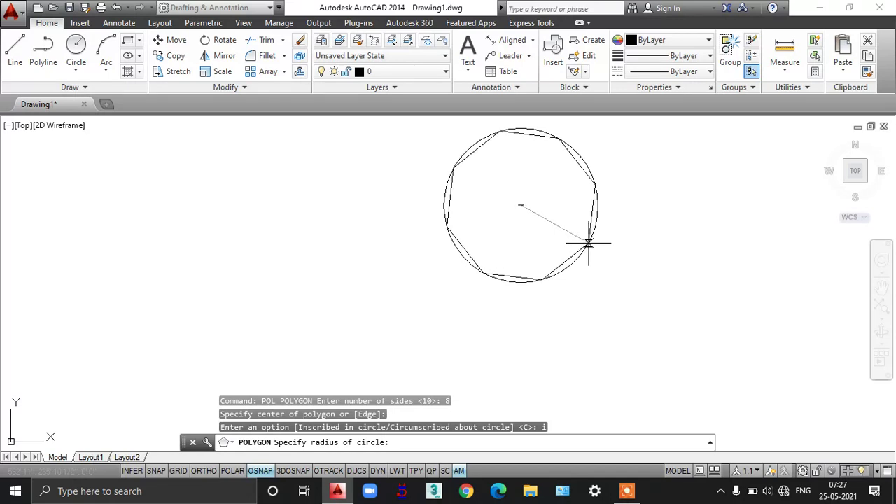
{"action": "left_click", "coordinate": [585, 246]}
{"action": "scroll", "coordinate": [585, 246], "scroll_direction": "down", "scroll_amount": 5}
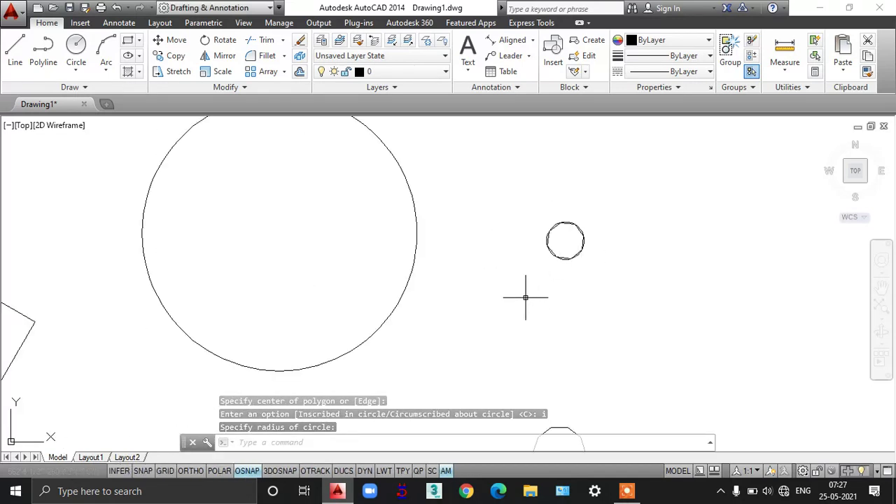
{"action": "scroll", "coordinate": [525, 297], "scroll_direction": "down", "scroll_amount": 2}
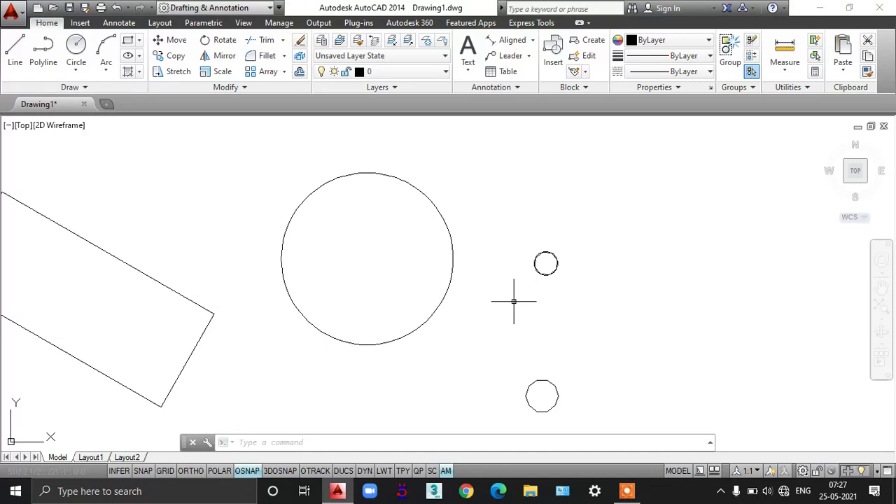
Step: Move the tilted rectangle from its left corner onto the large circle's centre
{"action": "scroll", "coordinate": [512, 299], "scroll_direction": "down", "scroll_amount": 2}
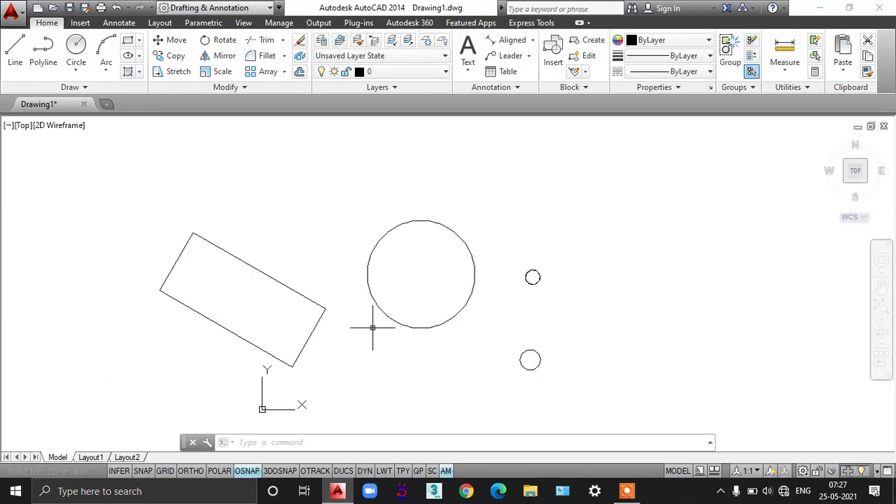
{"action": "type", "text": "m"}
{"action": "key", "text": "Return"}
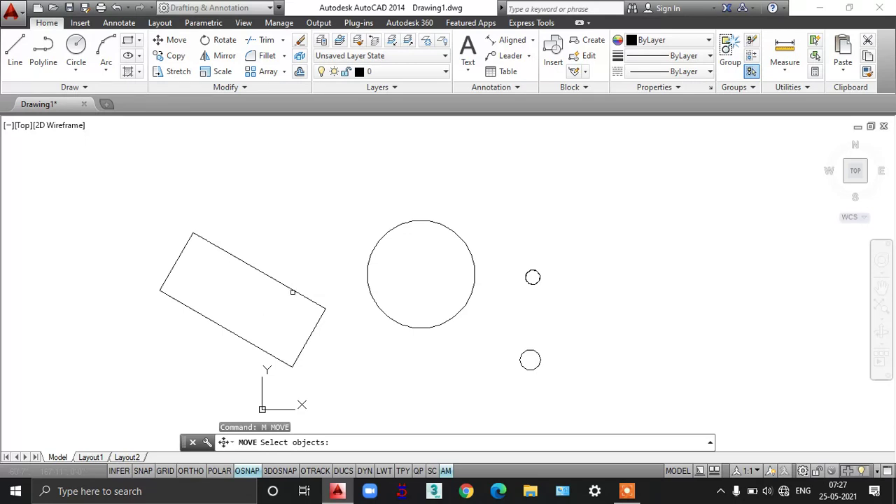
{"action": "left_click", "coordinate": [281, 285]}
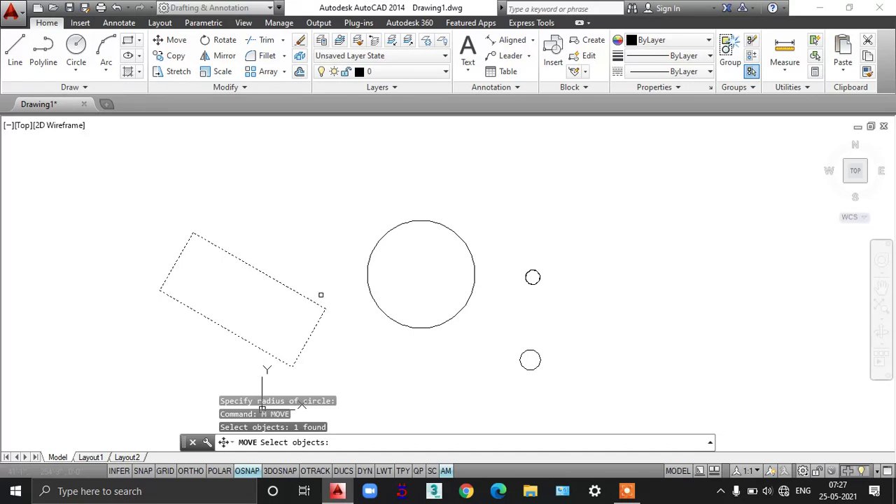
{"action": "key", "text": "Return"}
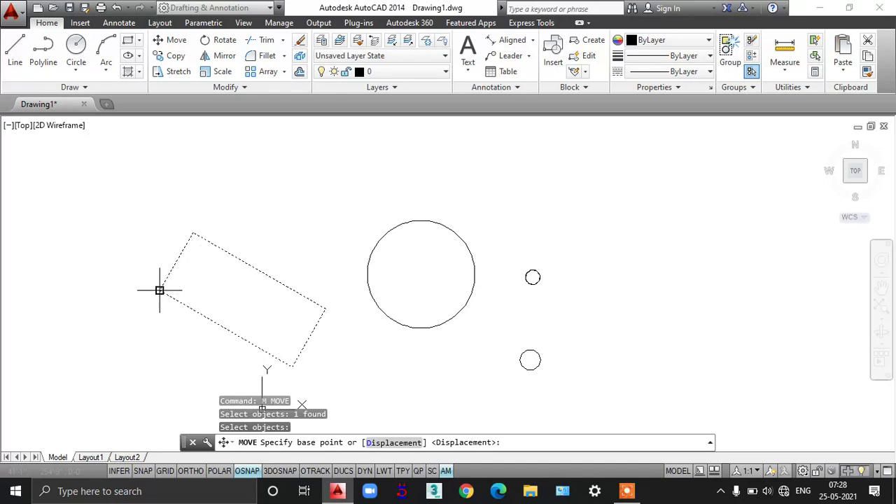
{"action": "left_click", "coordinate": [159, 289]}
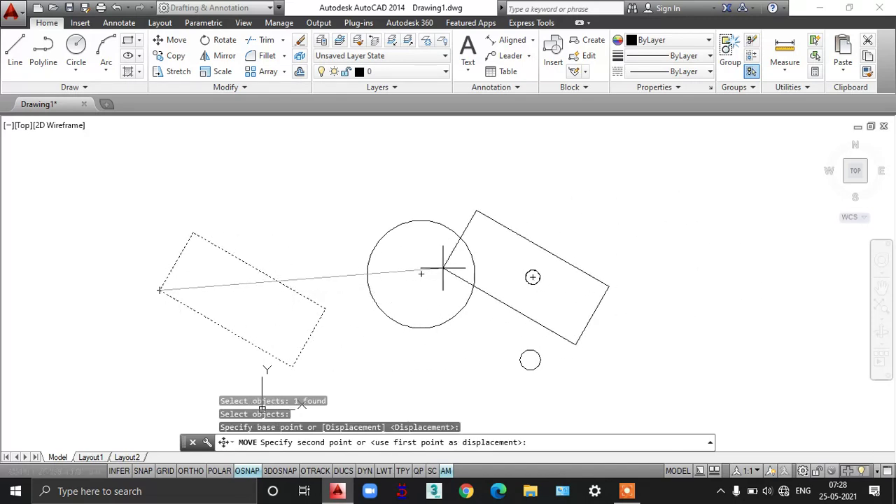
{"action": "left_click", "coordinate": [421, 273]}
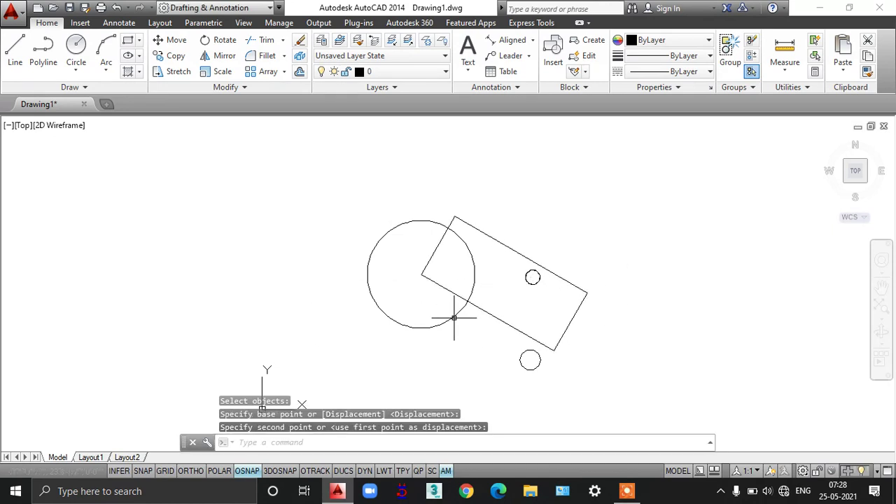
{"action": "scroll", "coordinate": [465, 319], "scroll_direction": "down", "scroll_amount": 2}
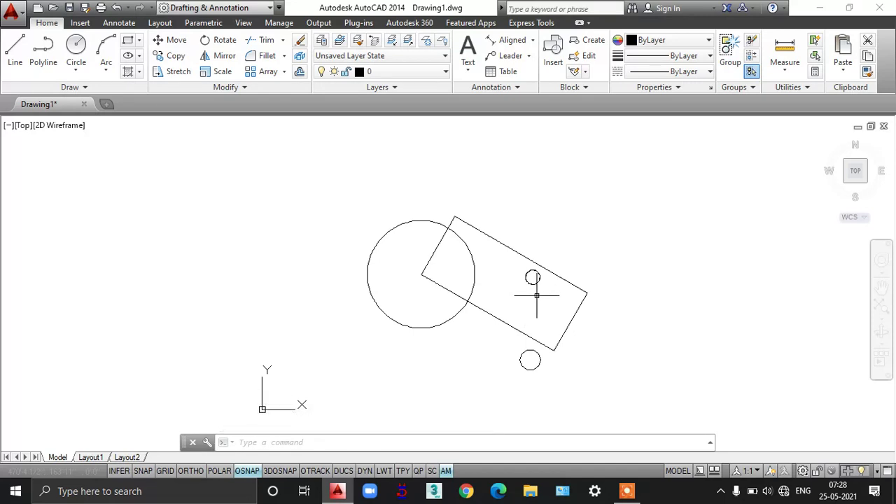
Step: Move the octagon from the 15' circle's centre onto the large circle's centre
{"action": "type", "text": "m"}
{"action": "key", "text": "Return"}
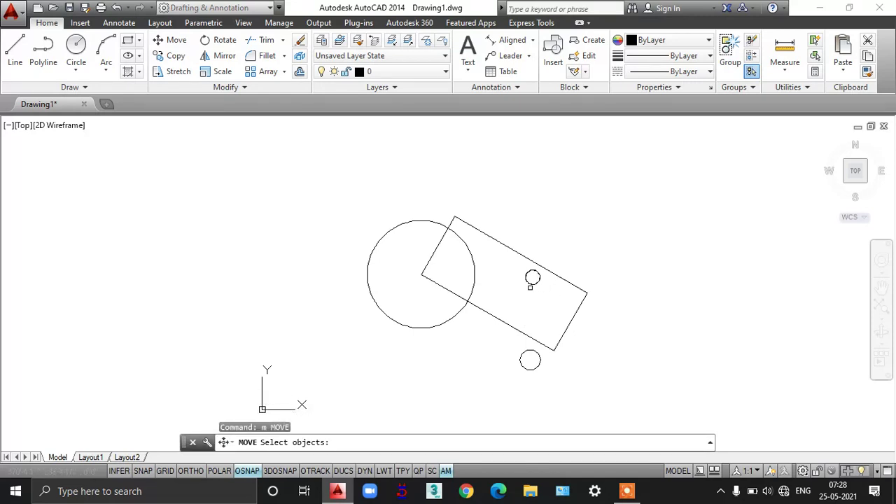
{"action": "left_click", "coordinate": [538, 278]}
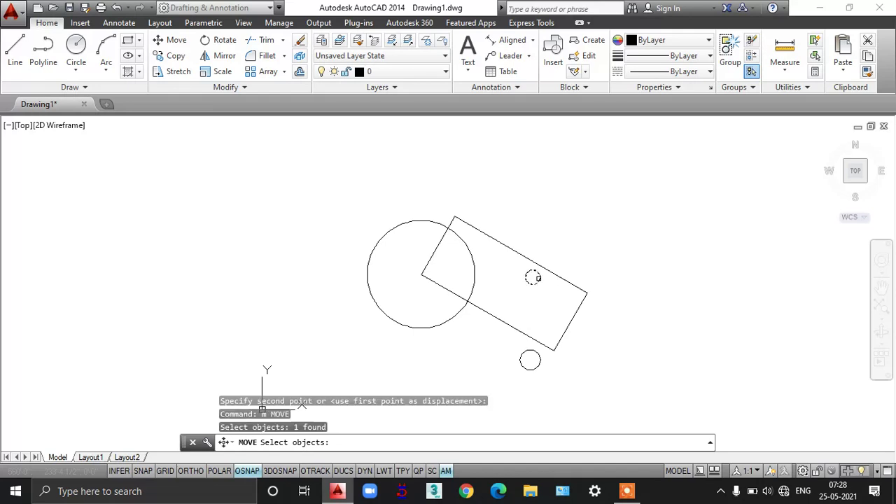
{"action": "key", "text": "Return"}
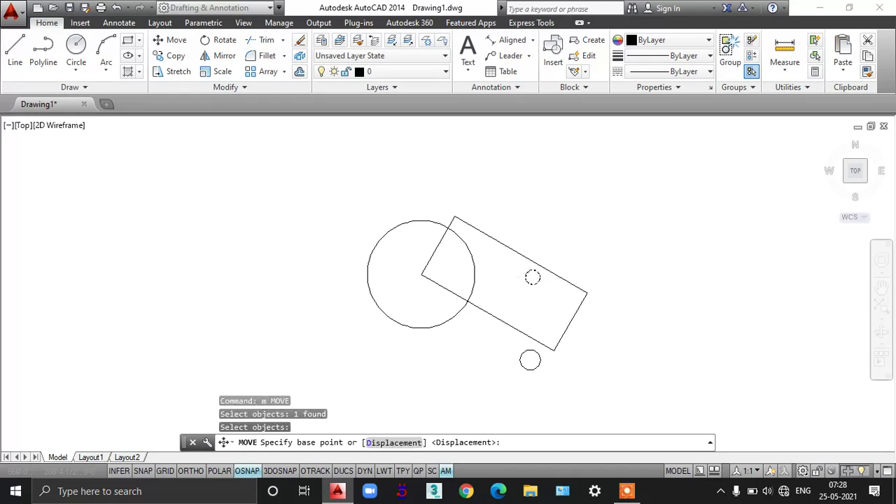
{"action": "scroll", "coordinate": [539, 280], "scroll_direction": "up", "scroll_amount": 5}
{"action": "left_click", "coordinate": [509, 268]}
{"action": "scroll", "coordinate": [483, 263], "scroll_direction": "down", "scroll_amount": 3}
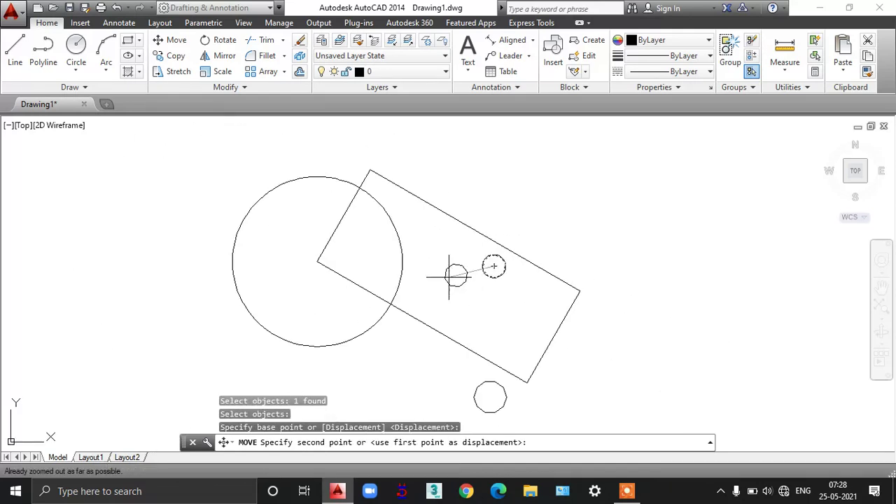
{"action": "left_click", "coordinate": [317, 262]}
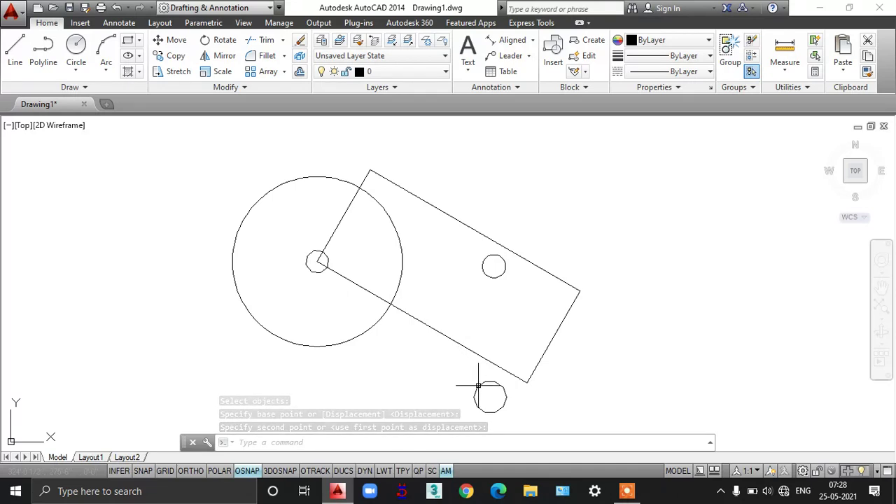
{"action": "left_click", "coordinate": [478, 384]}
Step: Move the selected decagon from the rectangle's corner onto the large circle's centre
{"action": "type", "text": "m"}
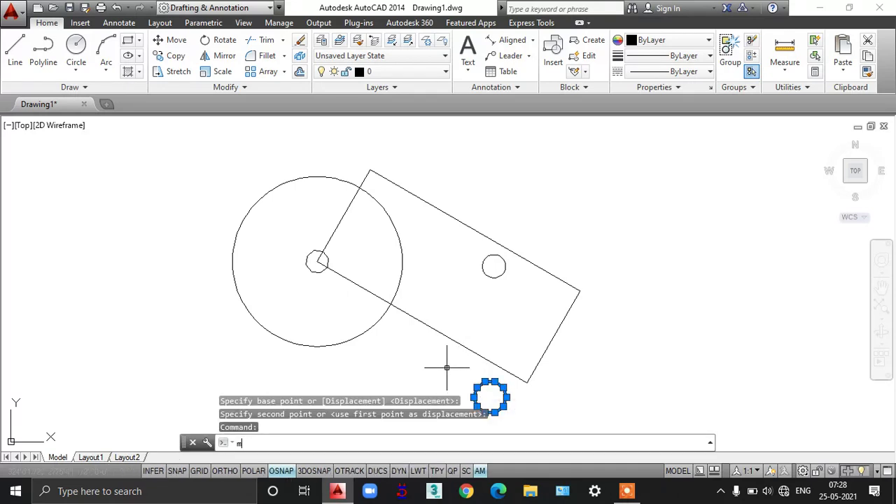
{"action": "key", "text": "Return"}
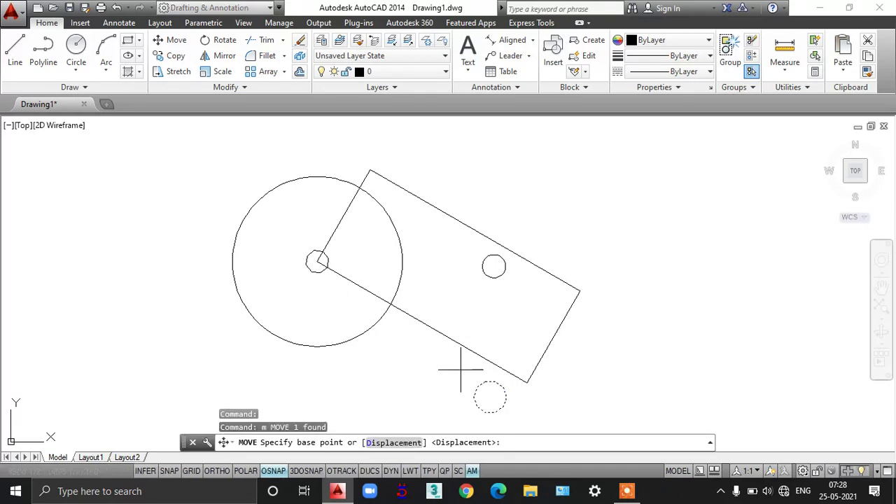
{"action": "right_click", "coordinate": [490, 397]}
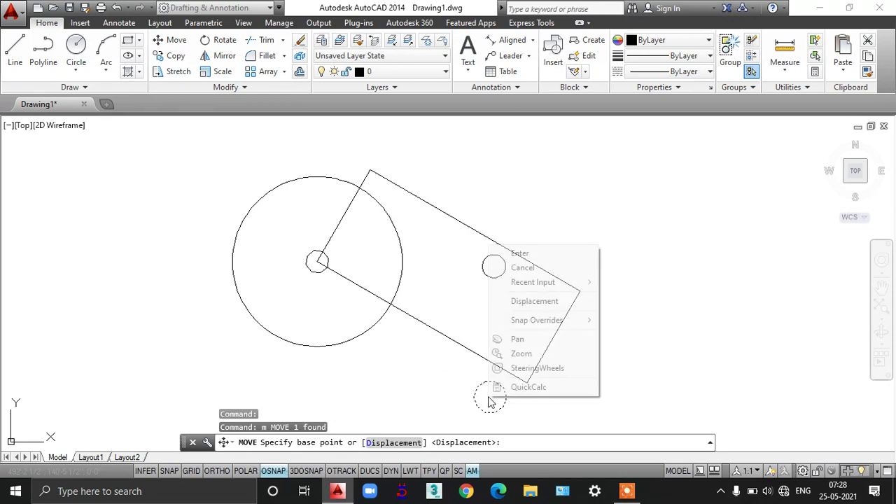
{"action": "left_click", "coordinate": [437, 396]}
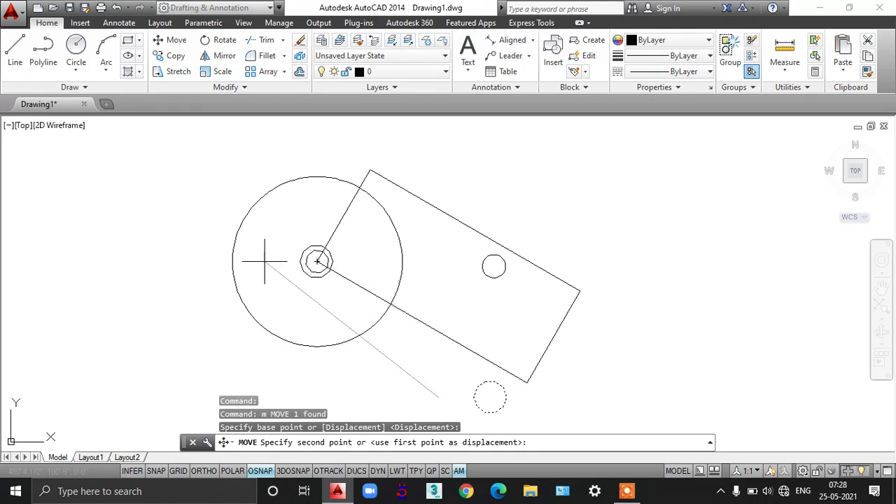
{"action": "left_click", "coordinate": [265, 262]}
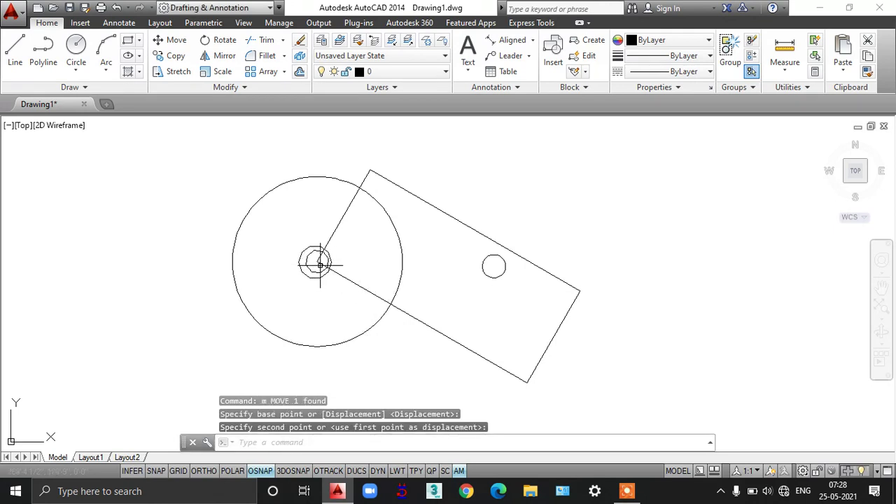
{"action": "scroll", "coordinate": [328, 265], "scroll_direction": "up", "scroll_amount": 4}
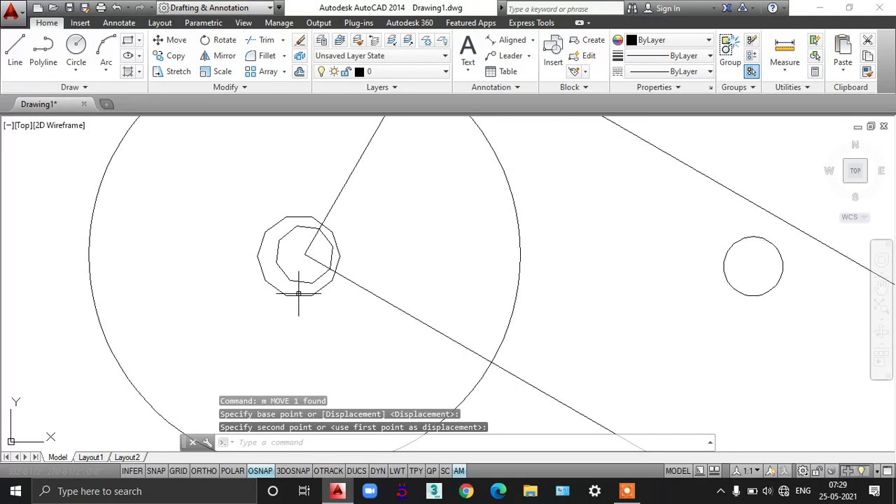
Step: Move the octagon off the hub to a spot left of the large circle
{"action": "type", "text": "M"}
{"action": "key", "text": "Return"}
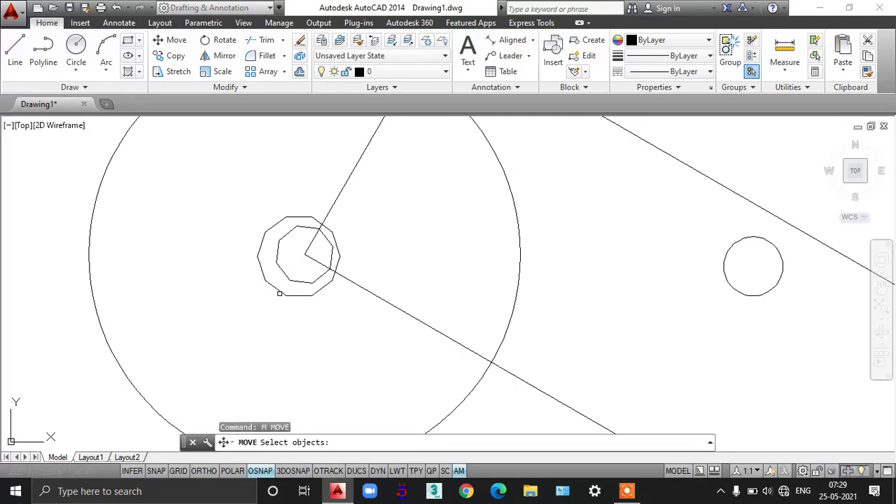
{"action": "left_click", "coordinate": [279, 293]}
{"action": "left_click", "coordinate": [279, 289]}
{"action": "left_click", "coordinate": [277, 284]}
{"action": "left_click", "coordinate": [259, 269]}
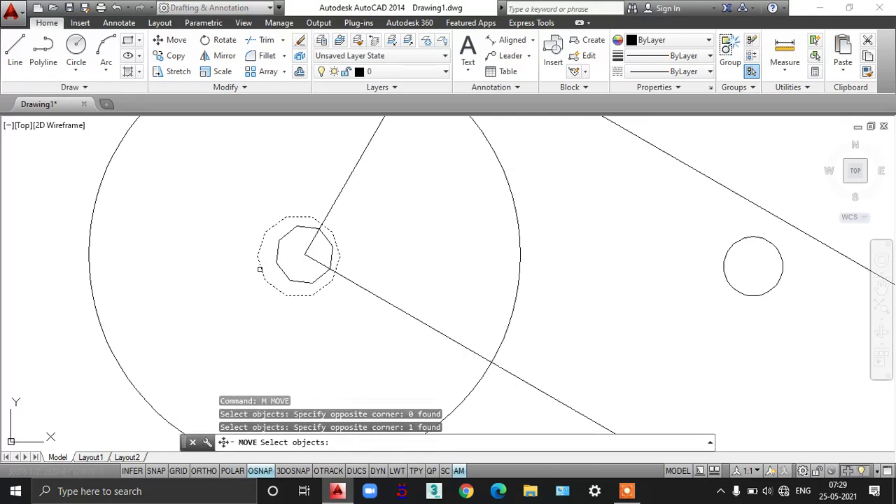
{"action": "key", "text": "Return"}
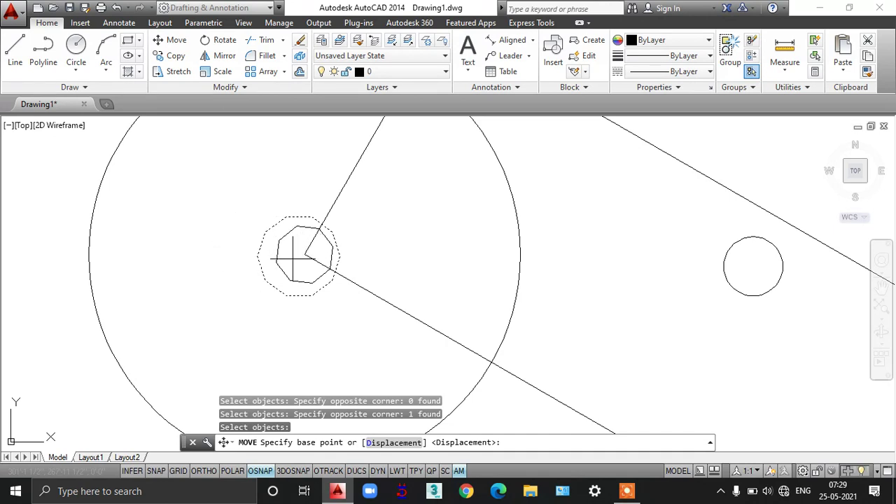
{"action": "left_click", "coordinate": [259, 255]}
{"action": "scroll", "coordinate": [225, 264], "scroll_direction": "down", "scroll_amount": 4}
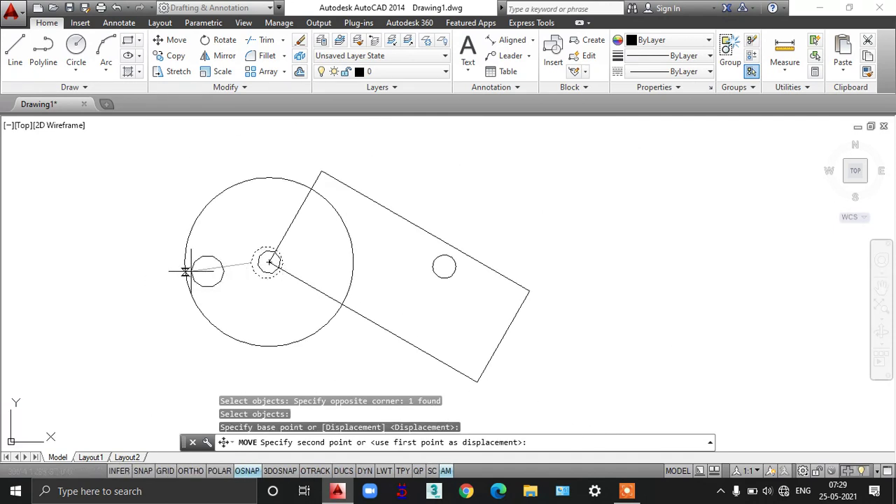
{"action": "left_click", "coordinate": [133, 269]}
Step: Move the octagon from its centre back onto the large circle's centre
{"action": "type", "text": "m"}
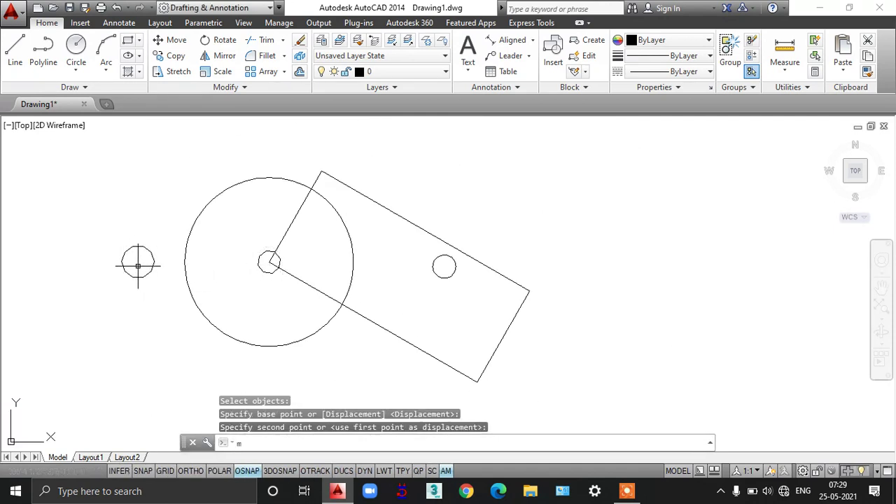
{"action": "key", "text": "Return"}
{"action": "left_click", "coordinate": [143, 277]}
{"action": "key", "text": "Return"}
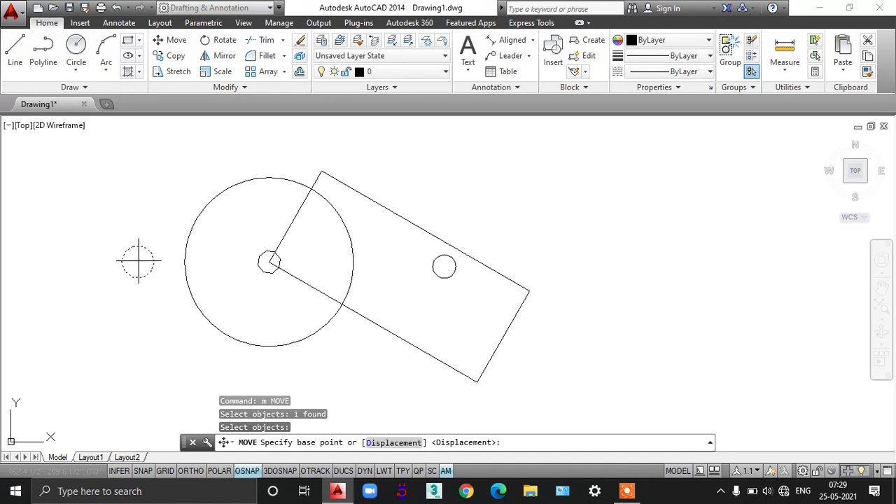
{"action": "left_click", "coordinate": [138, 261]}
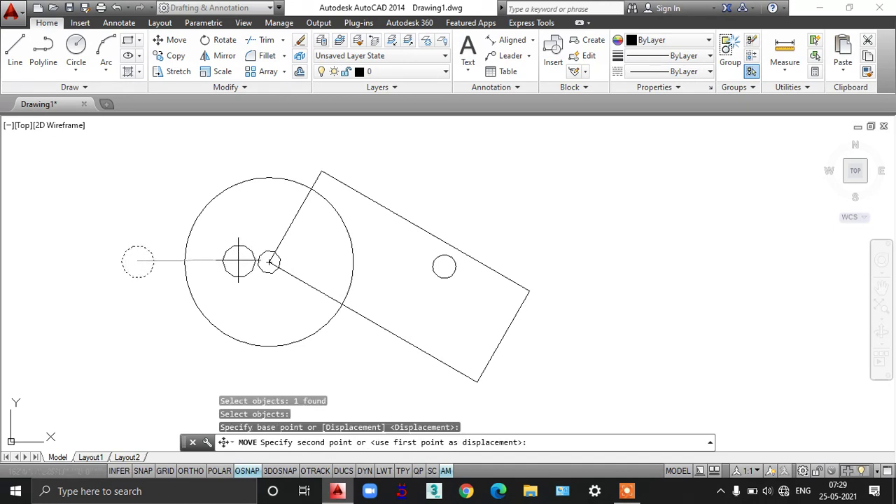
{"action": "left_click", "coordinate": [269, 262]}
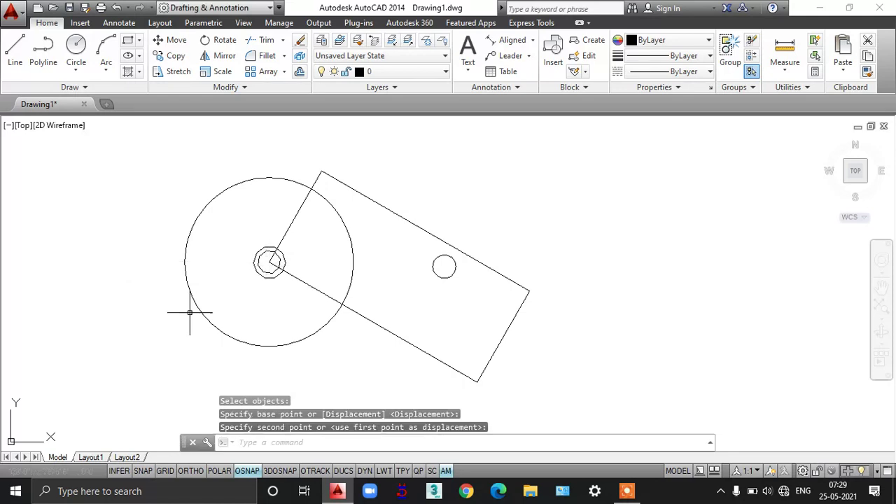
{"action": "scroll", "coordinate": [275, 273], "scroll_direction": "up", "scroll_amount": 4}
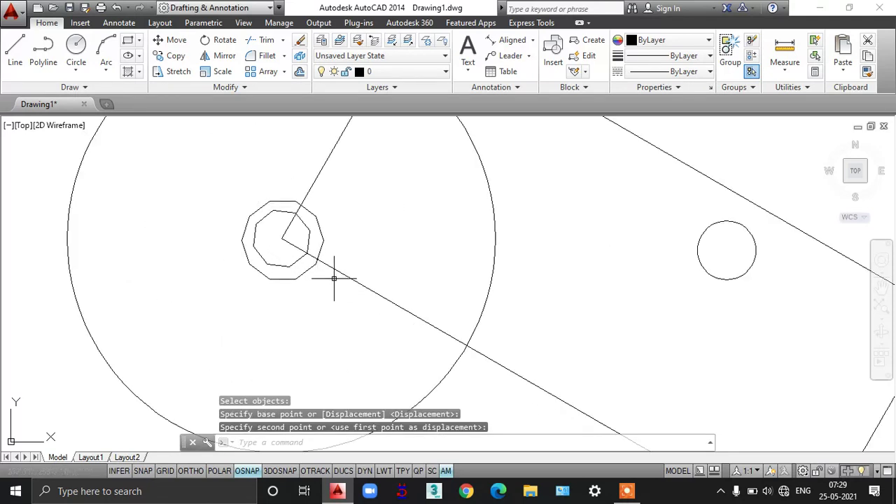
{"action": "scroll", "coordinate": [334, 278], "scroll_direction": "down", "scroll_amount": 2}
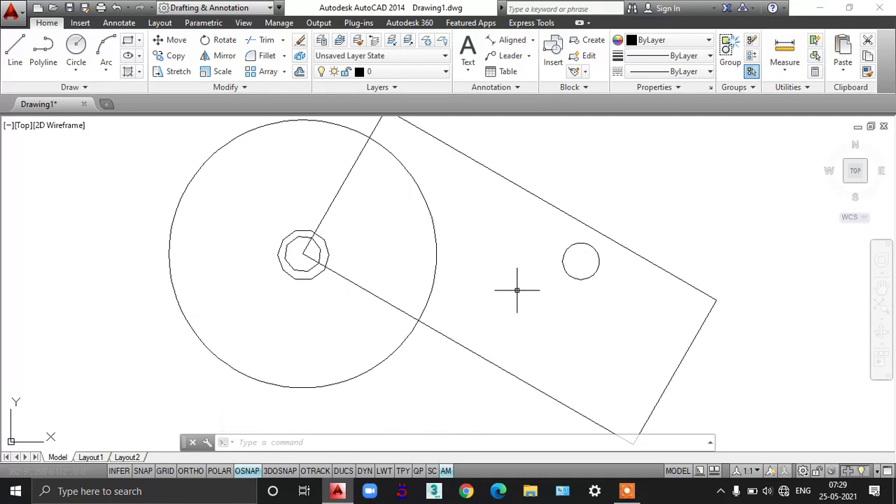
Step: Move the small circle from inside the rectangle onto the large circle's centre
{"action": "type", "text": "m"}
{"action": "key", "text": "Return"}
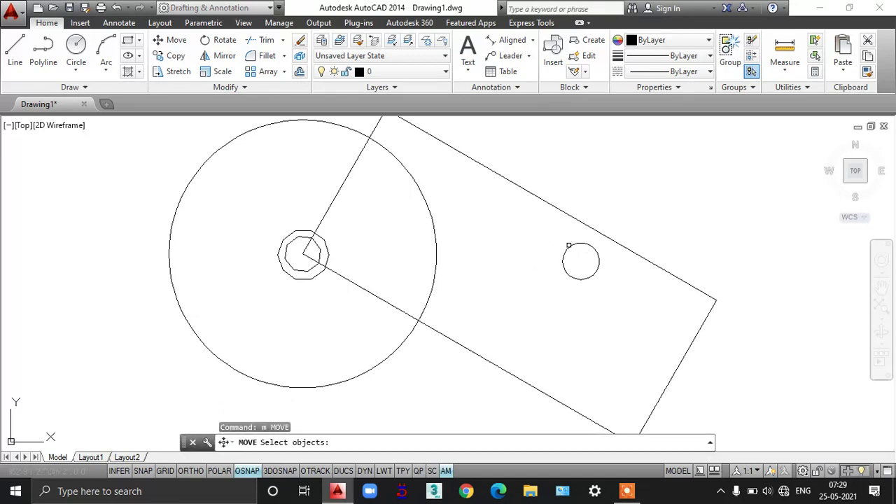
{"action": "left_click", "coordinate": [569, 246]}
{"action": "key", "text": "Return"}
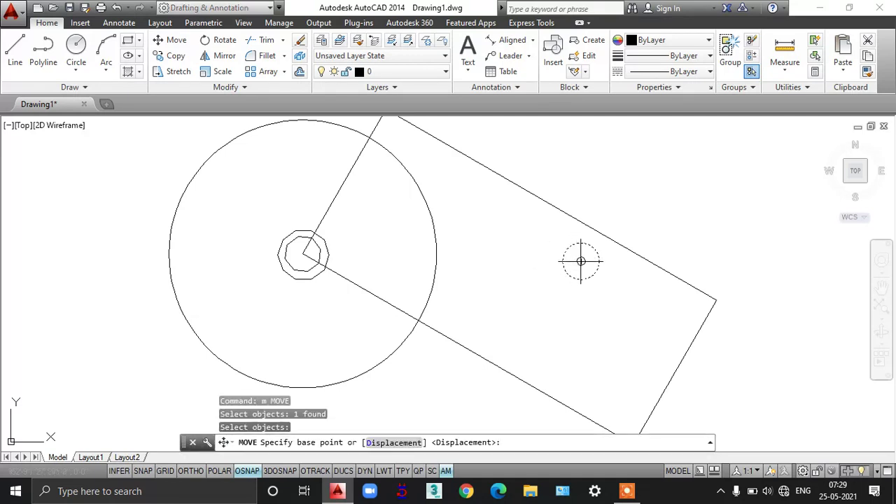
{"action": "left_click", "coordinate": [581, 261]}
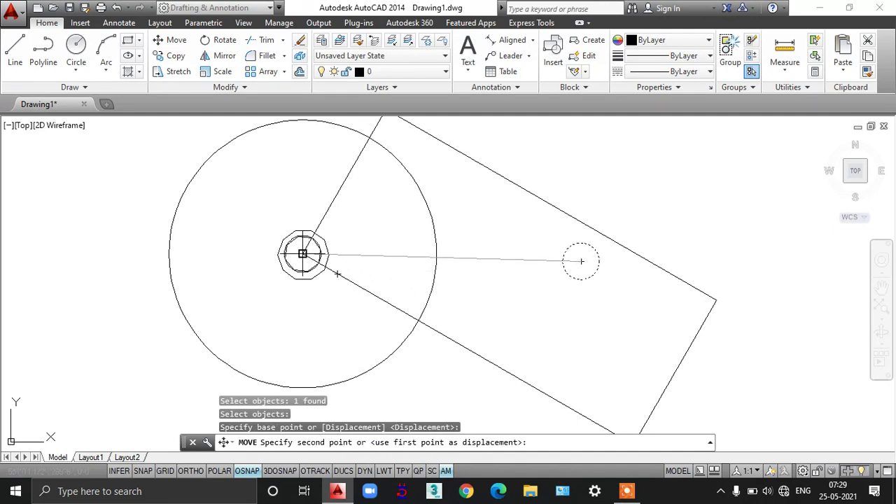
{"action": "left_click", "coordinate": [302, 254]}
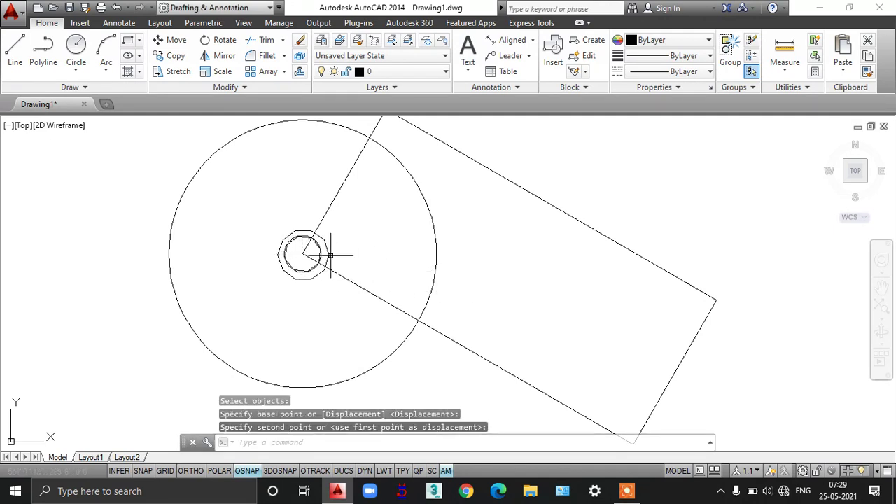
{"action": "scroll", "coordinate": [330, 252], "scroll_direction": "up", "scroll_amount": 5}
{"action": "scroll", "coordinate": [336, 259], "scroll_direction": "down", "scroll_amount": 3}
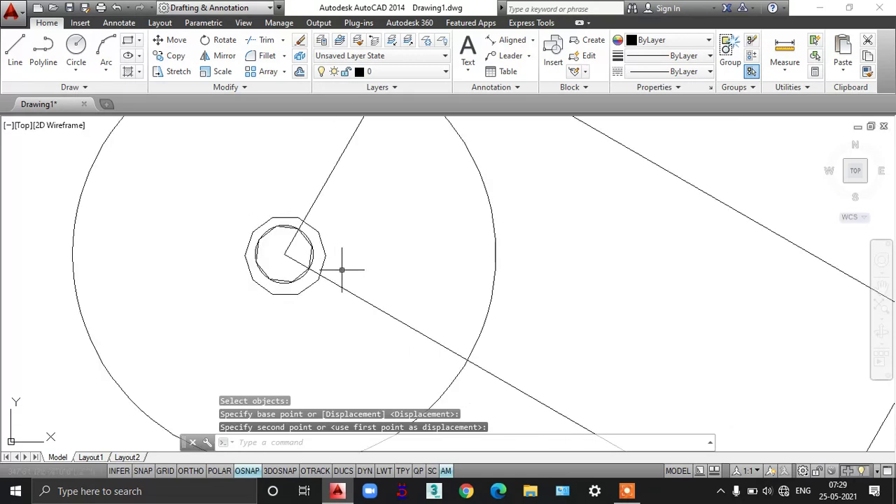
{"action": "scroll", "coordinate": [380, 294], "scroll_direction": "down", "scroll_amount": 2}
{"action": "scroll", "coordinate": [356, 280], "scroll_direction": "up", "scroll_amount": 1}
{"action": "scroll", "coordinate": [393, 287], "scroll_direction": "down", "scroll_amount": 1}
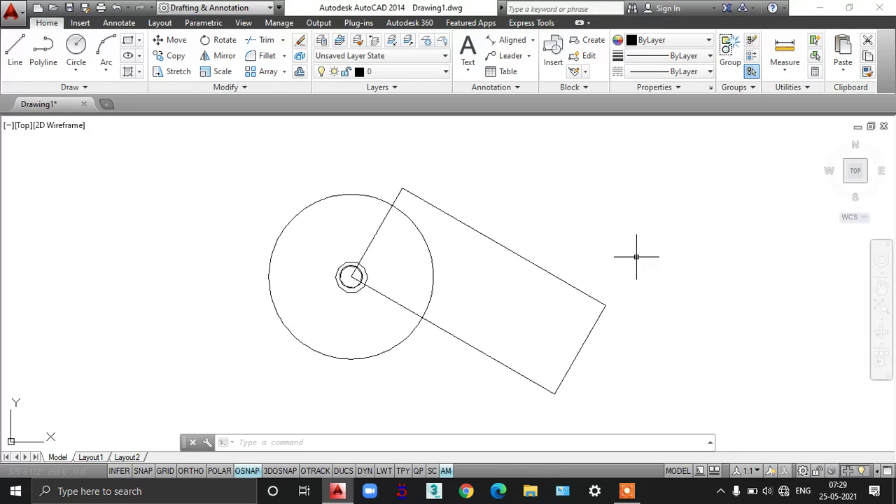
Step: Copy the tilted rectangle from the circle centre to five positions stepping right
{"action": "type", "text": "co"}
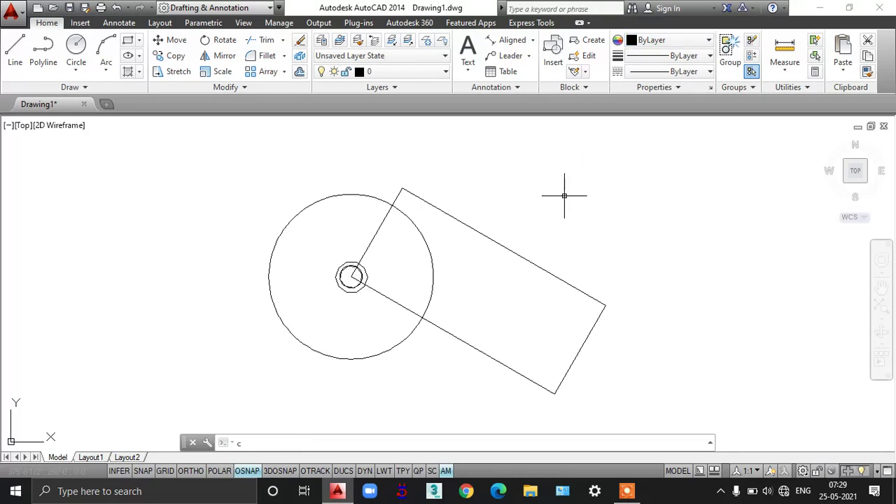
{"action": "key", "text": "Return"}
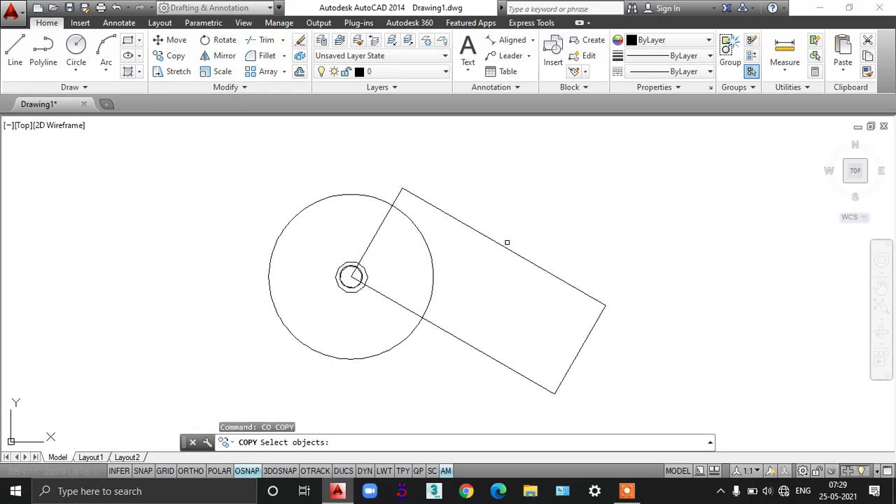
{"action": "left_click", "coordinate": [504, 245]}
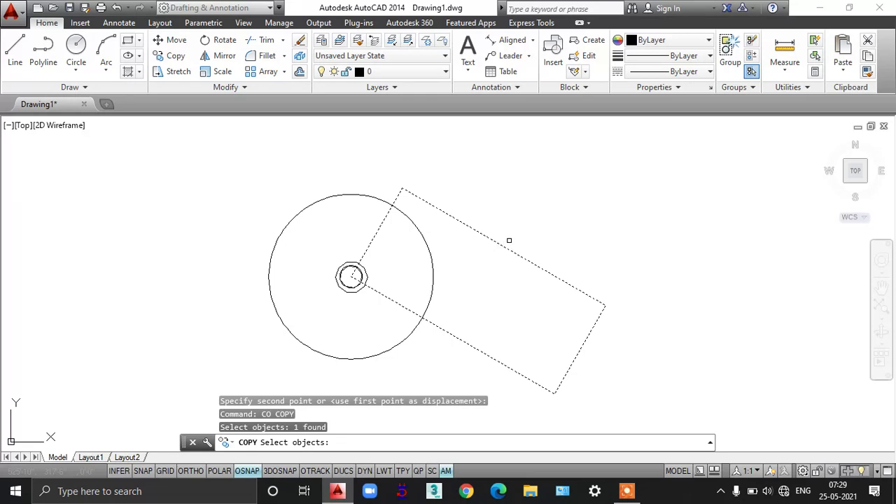
{"action": "key", "text": "Return"}
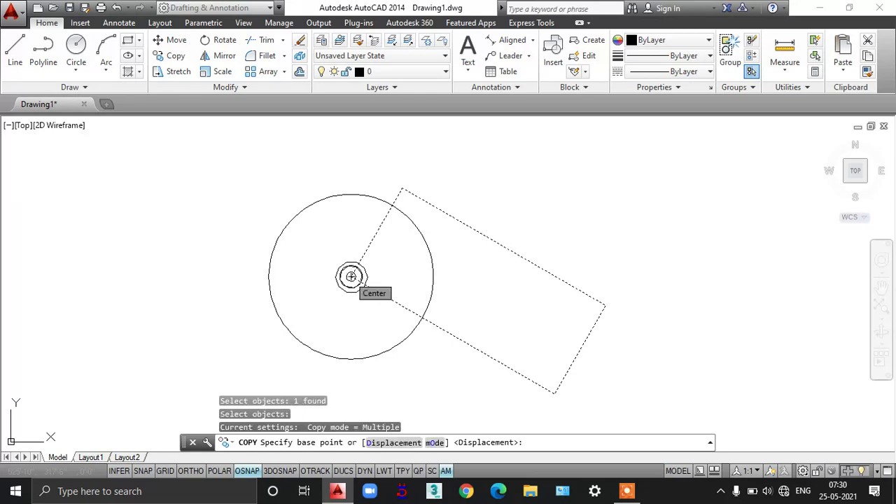
{"action": "left_click", "coordinate": [351, 277]}
{"action": "scroll", "coordinate": [420, 263], "scroll_direction": "down", "scroll_amount": 2}
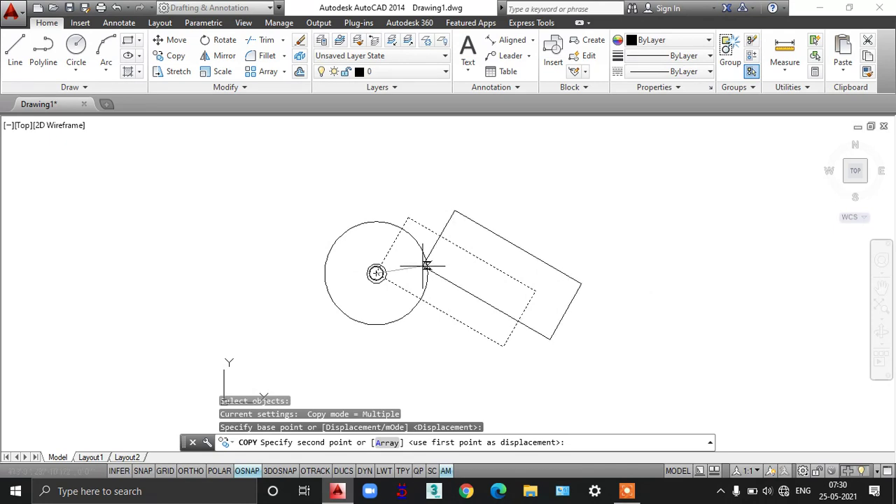
{"action": "left_click", "coordinate": [427, 271]}
{"action": "left_click", "coordinate": [470, 272]}
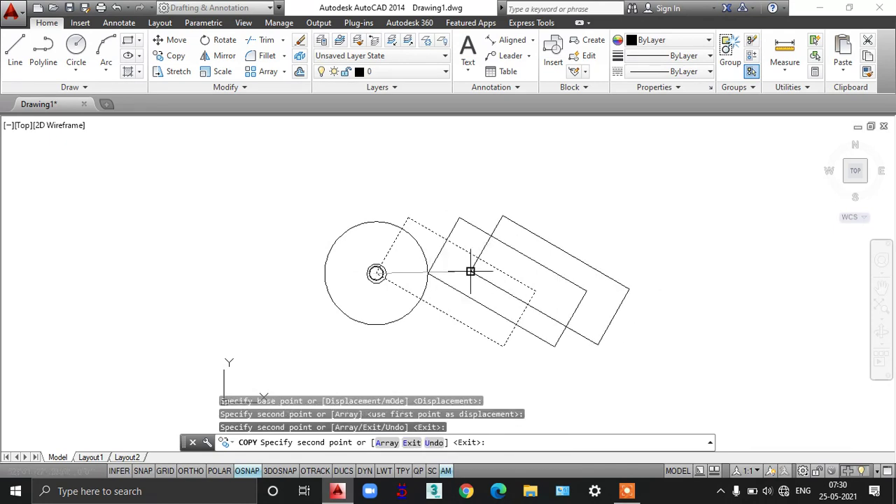
{"action": "left_click", "coordinate": [502, 271]}
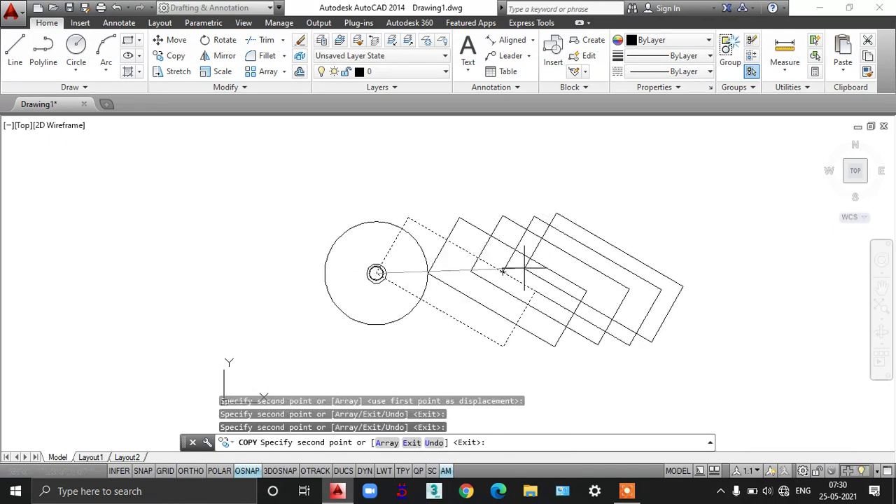
{"action": "left_click", "coordinate": [534, 261]}
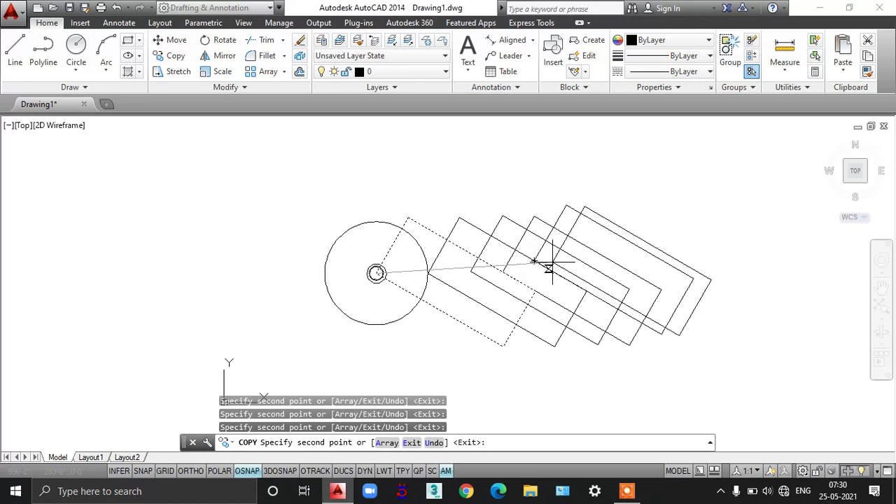
{"action": "left_click", "coordinate": [561, 261]}
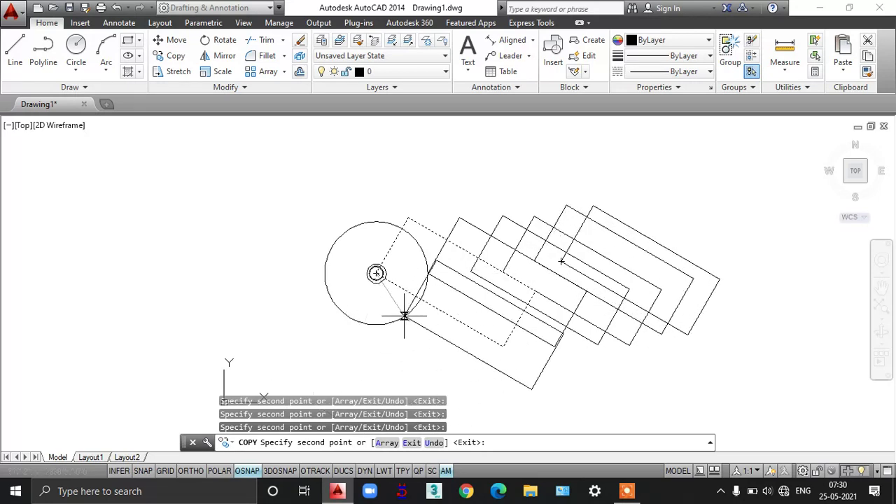
Step: Place seven more rectangle copies below, left, above and lower right of the hub
{"action": "left_click", "coordinate": [298, 282]}
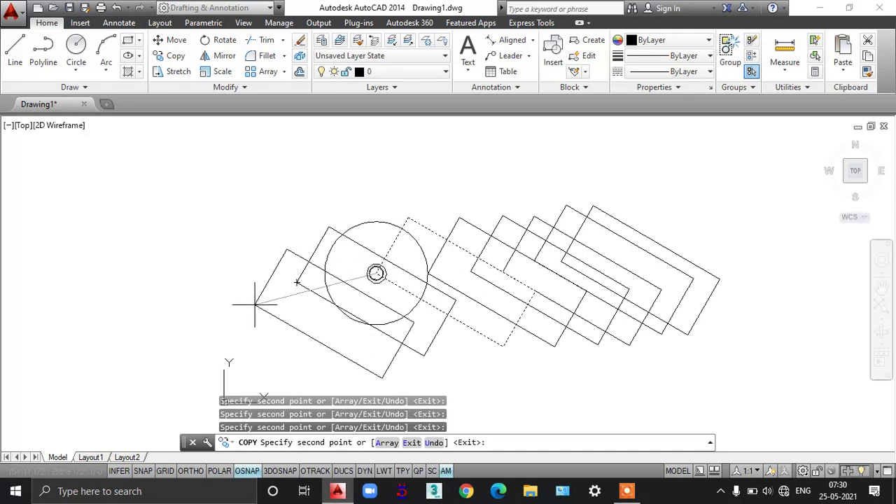
{"action": "left_click", "coordinate": [251, 305]}
{"action": "left_click", "coordinate": [210, 337]}
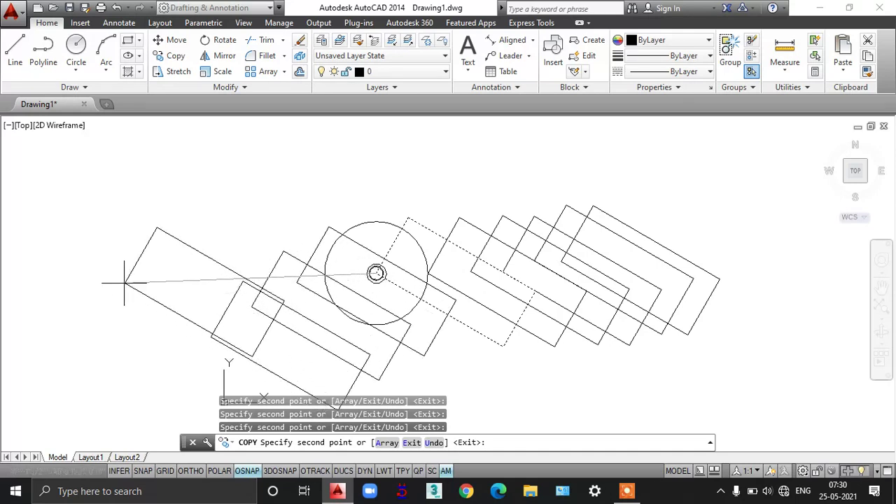
{"action": "left_click", "coordinate": [85, 248]}
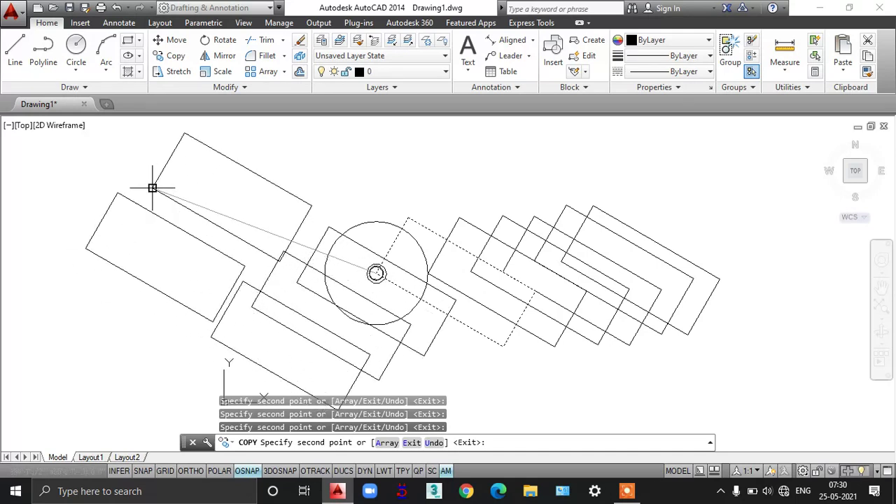
{"action": "left_click", "coordinate": [253, 170]}
{"action": "left_click", "coordinate": [369, 162]}
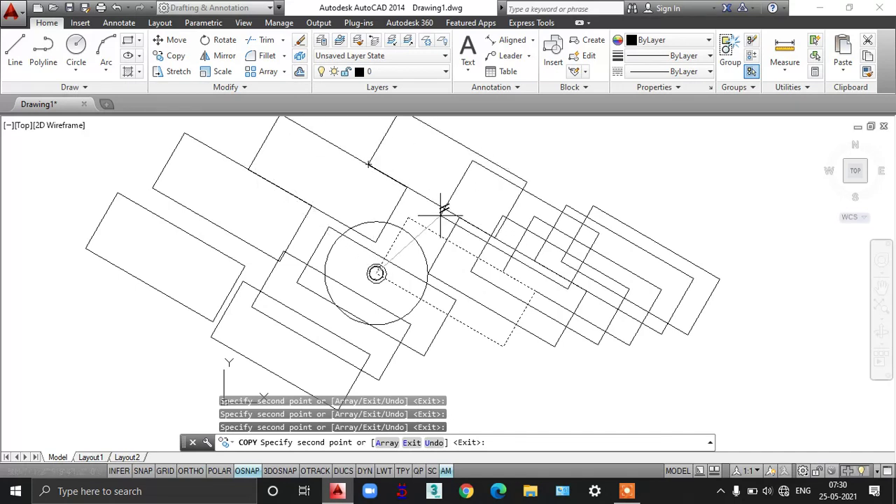
{"action": "scroll", "coordinate": [437, 280], "scroll_direction": "down", "scroll_amount": 1}
{"action": "left_click", "coordinate": [431, 358]}
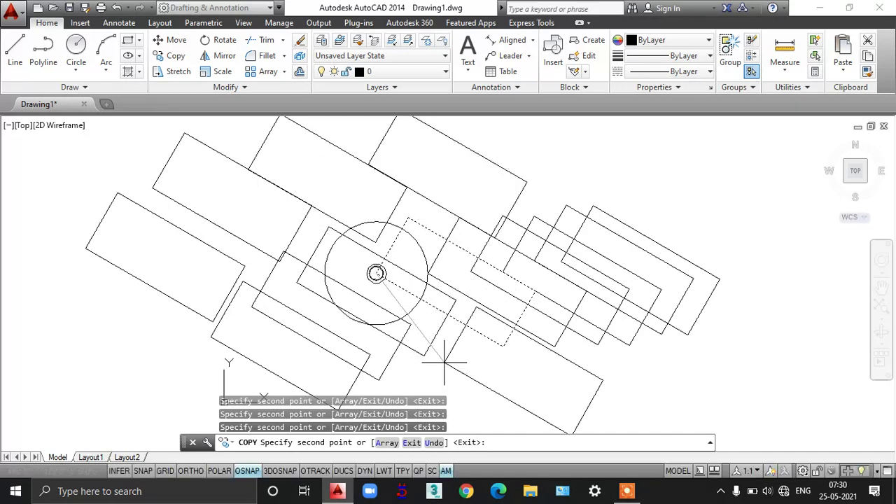
{"action": "key", "text": "Return"}
Step: Start a COPY of the central circle
{"action": "scroll", "coordinate": [415, 333], "scroll_direction": "down", "scroll_amount": 1}
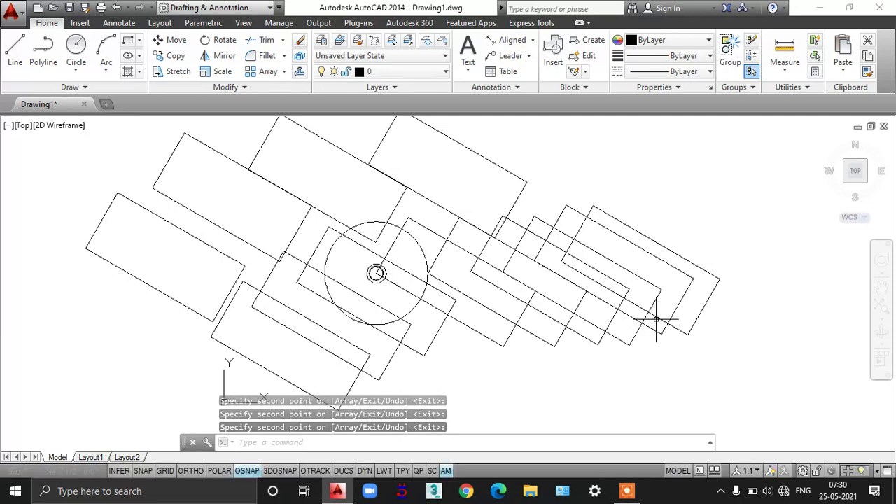
{"action": "type", "text": "co"}
{"action": "key", "text": "Return"}
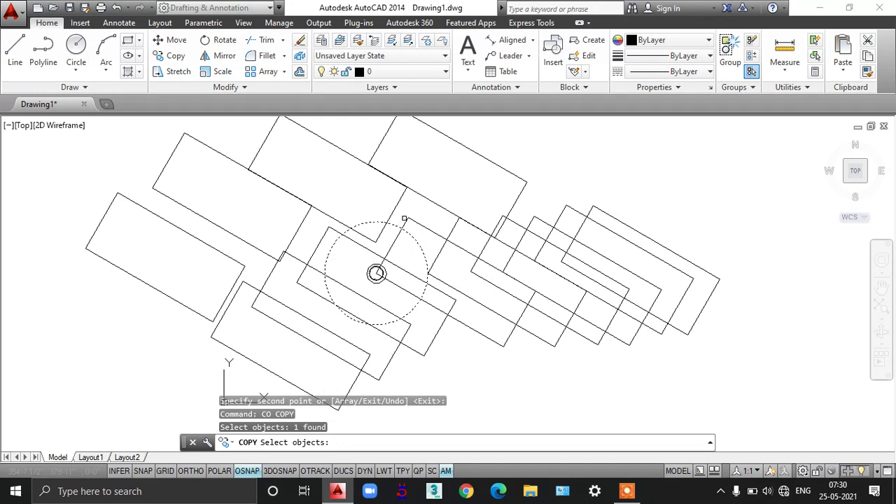
Step: Copy the hub circle from its centre to six points chaining rightward along the rectangles
{"action": "key", "text": "Return"}
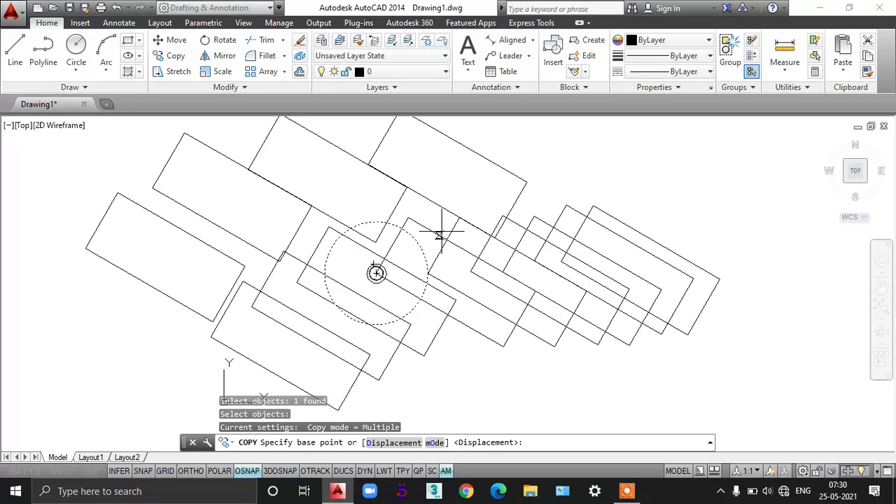
{"action": "left_click", "coordinate": [376, 273]}
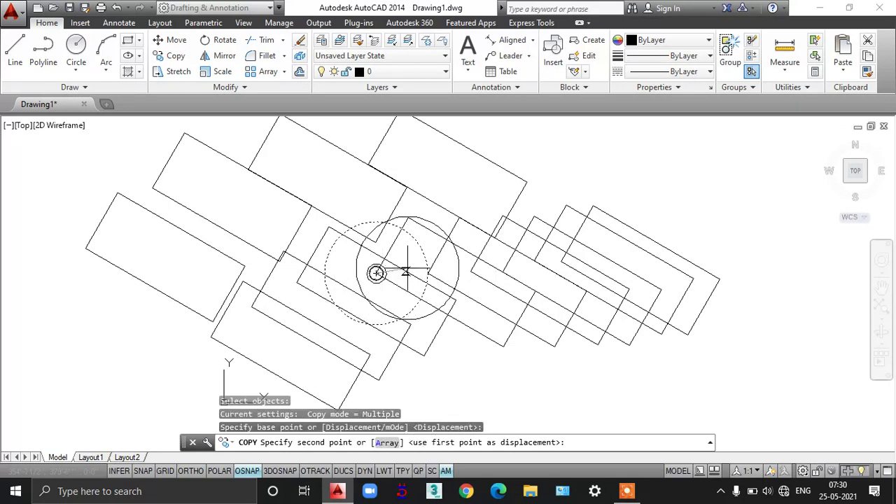
{"action": "left_click", "coordinate": [456, 261]}
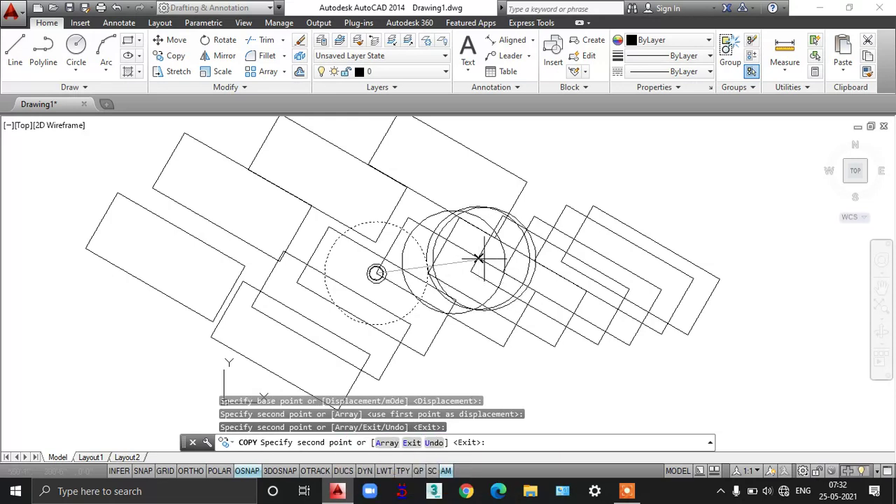
{"action": "left_click", "coordinate": [479, 258]}
{"action": "left_click", "coordinate": [507, 253]}
{"action": "left_click", "coordinate": [541, 246]}
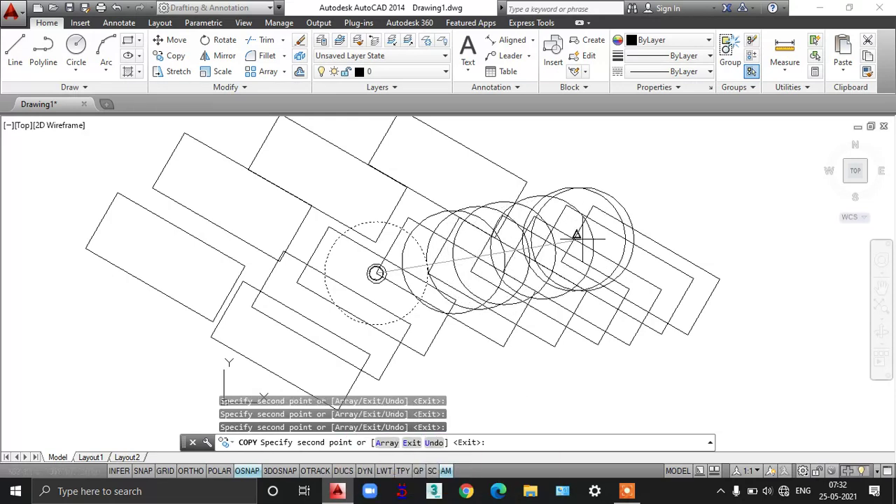
{"action": "left_click", "coordinate": [574, 239]}
{"action": "left_click", "coordinate": [658, 226]}
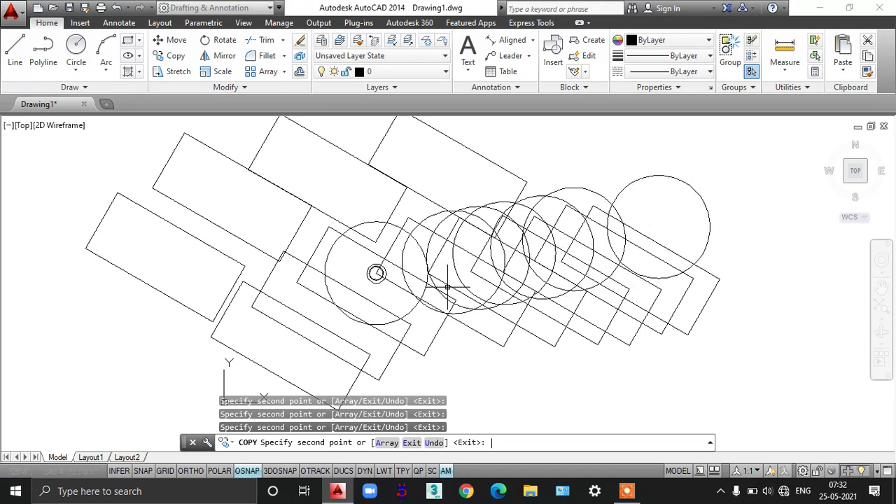
{"action": "key", "text": "Escape"}
{"action": "scroll", "coordinate": [346, 285], "scroll_direction": "down", "scroll_amount": 1}
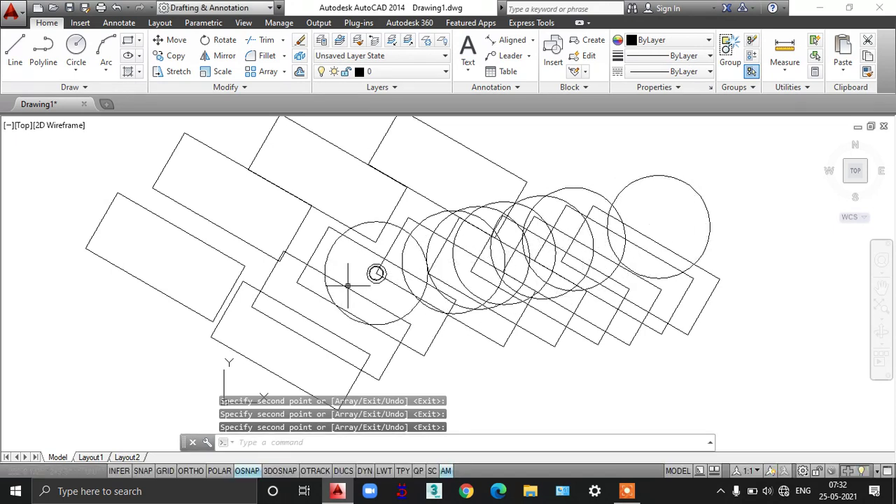
Step: Zoom to extents and erase every circle, polygon and rectangle using two window selections
{"action": "type", "text": "z"}
{"action": "key", "text": "Return"}
{"action": "type", "text": "e"}
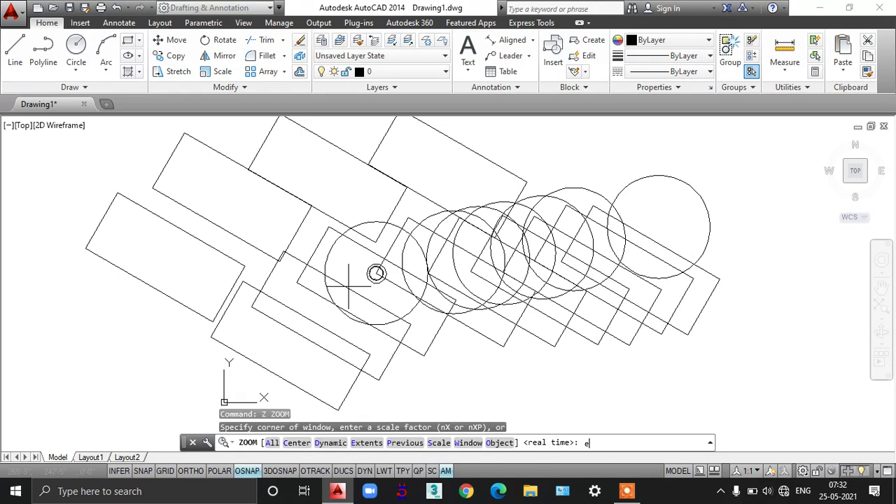
{"action": "key", "text": "Return"}
{"action": "left_click", "coordinate": [90, 145]}
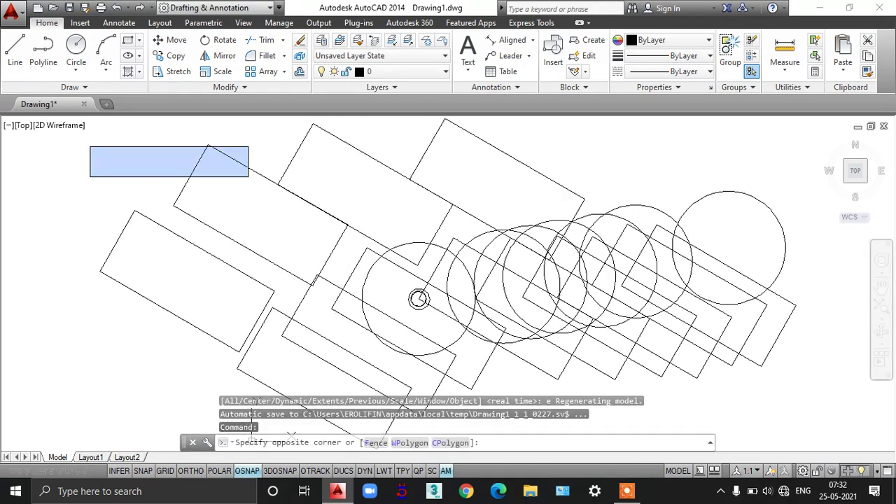
{"action": "left_click", "coordinate": [770, 405]}
{"action": "key", "text": "Delete"}
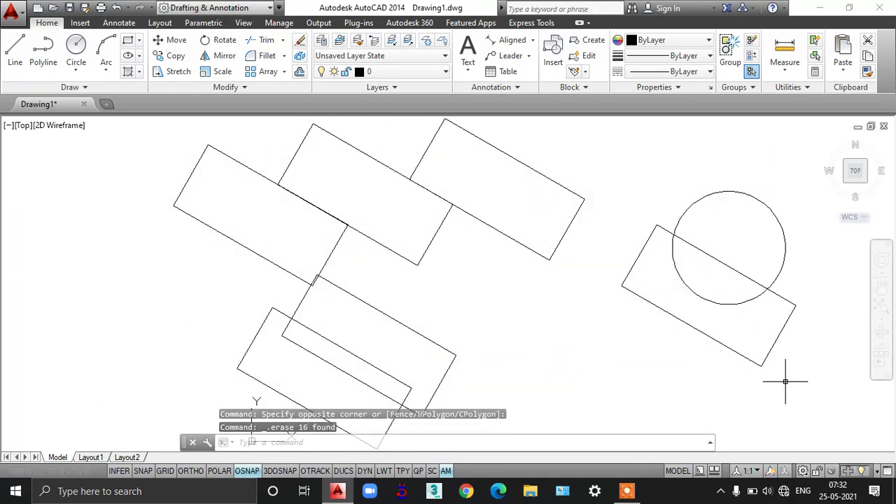
{"action": "left_click", "coordinate": [777, 392]}
{"action": "left_click", "coordinate": [56, 157]}
{"action": "key", "text": "Delete"}
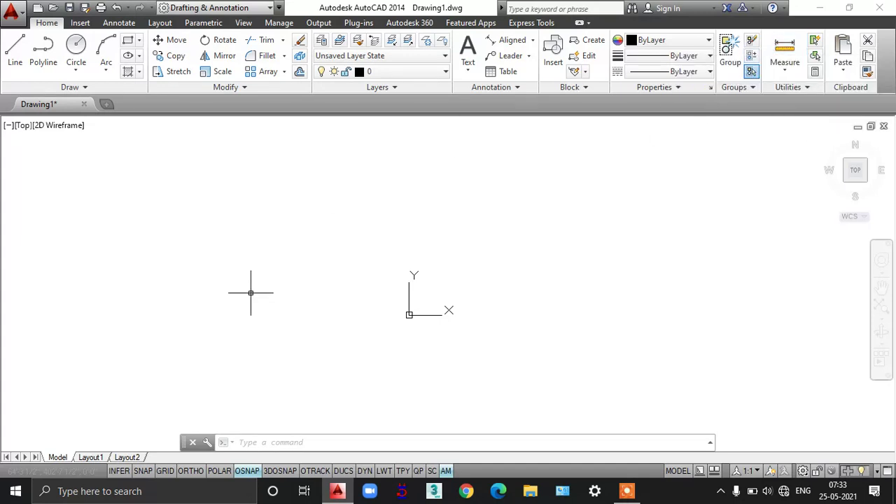
Step: Draw a rotated rectangle from two picked corners above the origin
{"action": "type", "text": "rec"}
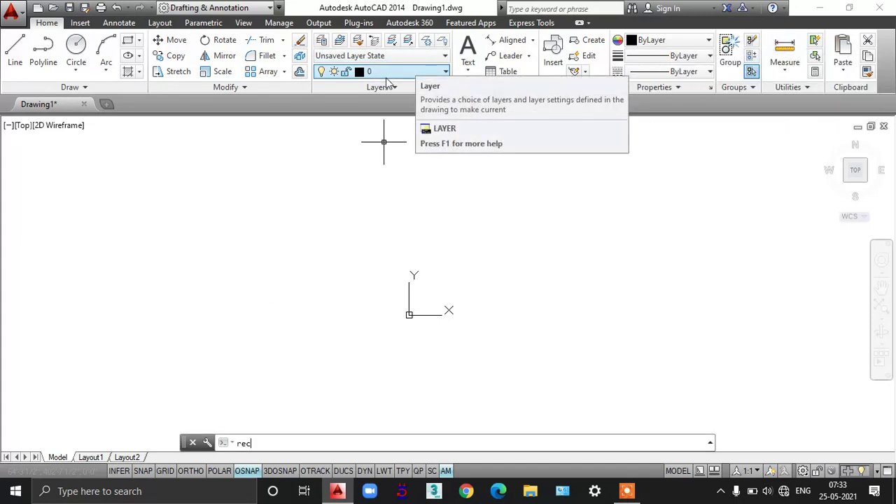
{"action": "key", "text": "Return"}
{"action": "left_click", "coordinate": [228, 158]}
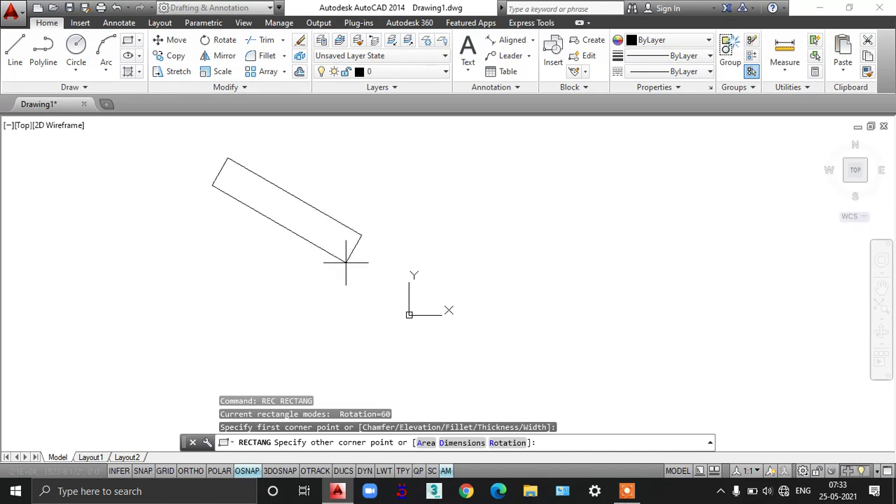
{"action": "left_click", "coordinate": [419, 200]}
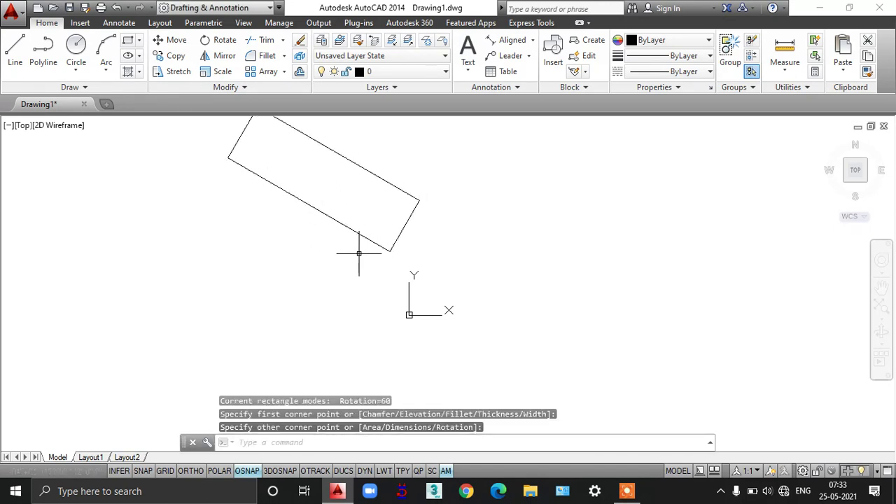
Step: Draw a circle with a picked centre and radius to the rectangle's right
{"action": "type", "text": "c"}
{"action": "key", "text": "Return"}
{"action": "left_click", "coordinate": [507, 203]}
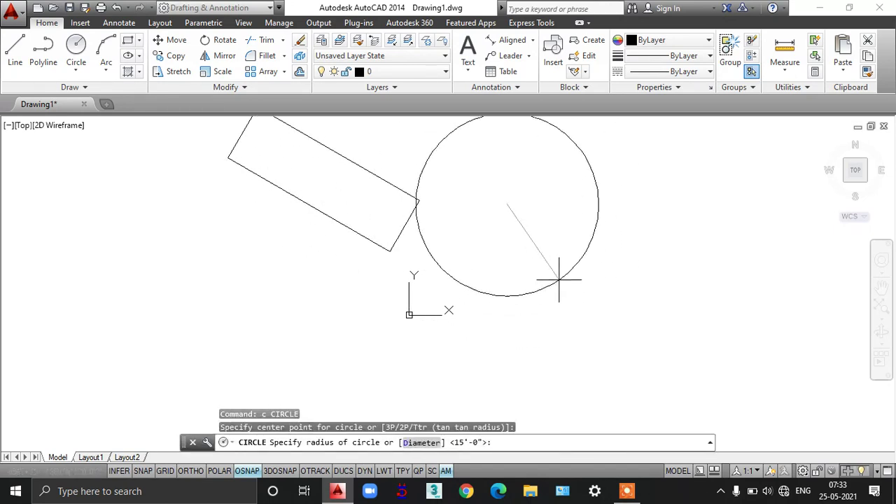
{"action": "left_click", "coordinate": [541, 262]}
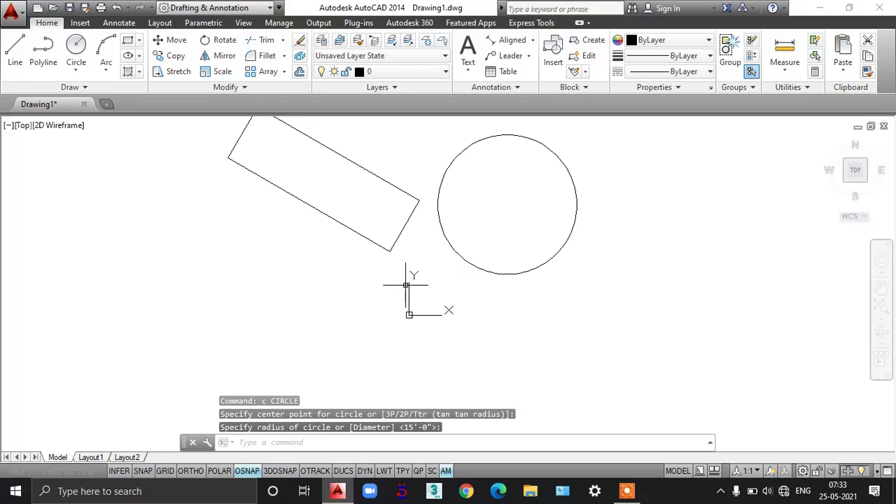
{"action": "type", "text": "m"}
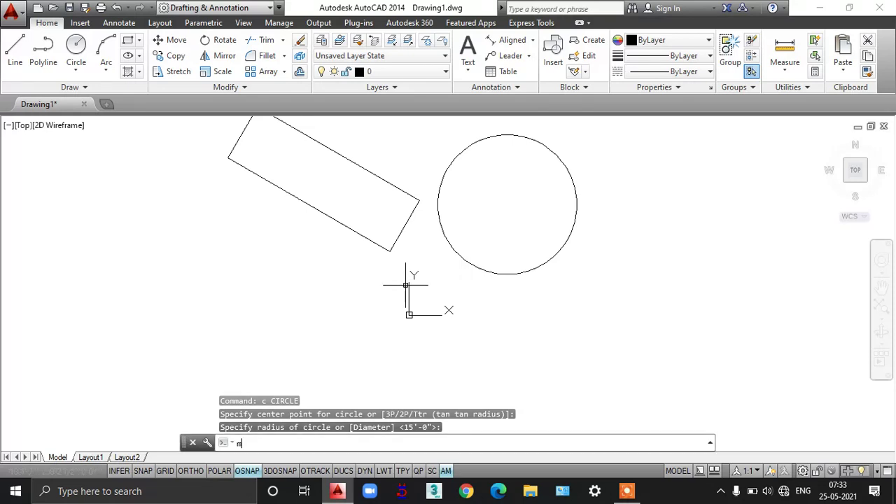
{"action": "key", "text": "Return"}
Step: Move the circle from a point on its edge to the rectangle's lower corner
{"action": "left_click", "coordinate": [461, 255]}
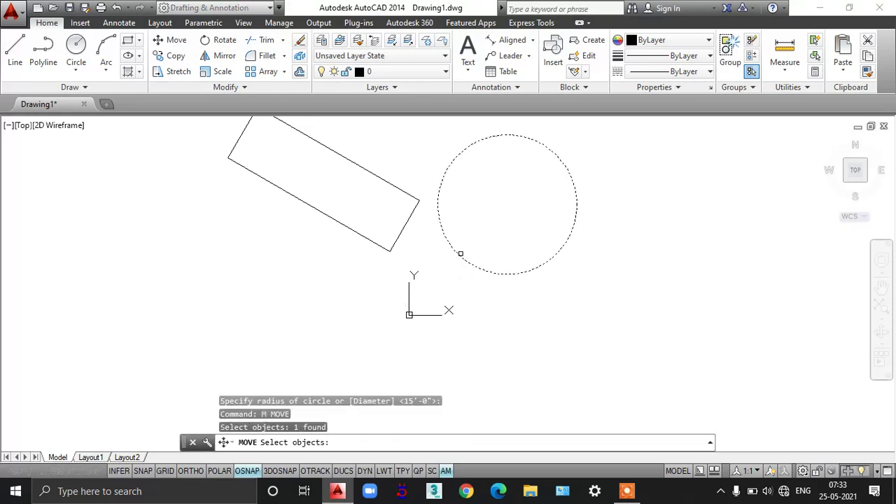
{"action": "key", "text": "Return"}
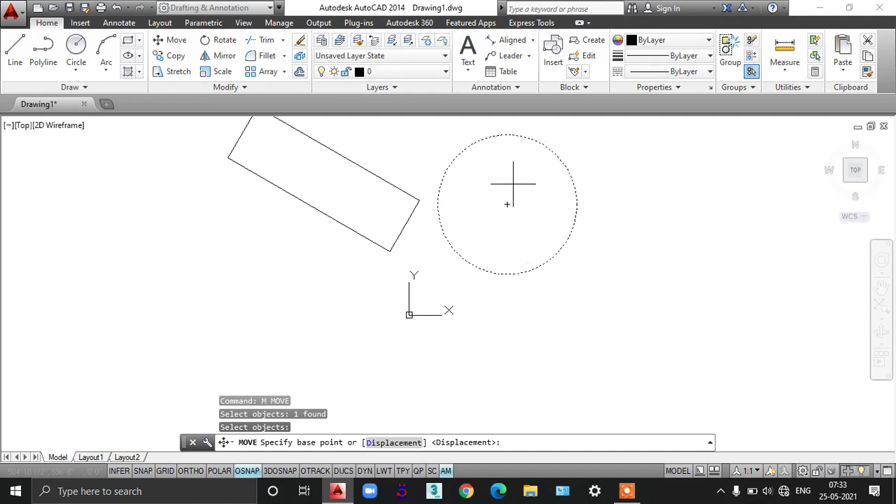
{"action": "left_click", "coordinate": [564, 166]}
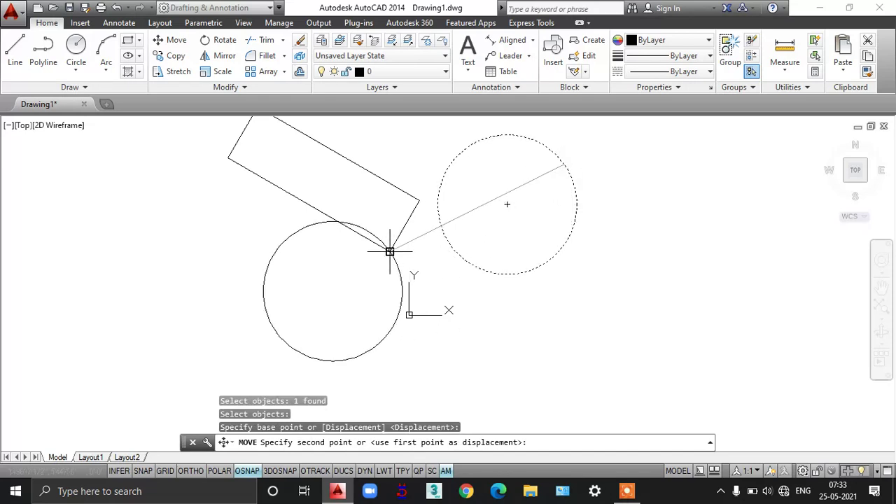
{"action": "scroll", "coordinate": [390, 251], "scroll_direction": "up", "scroll_amount": 5}
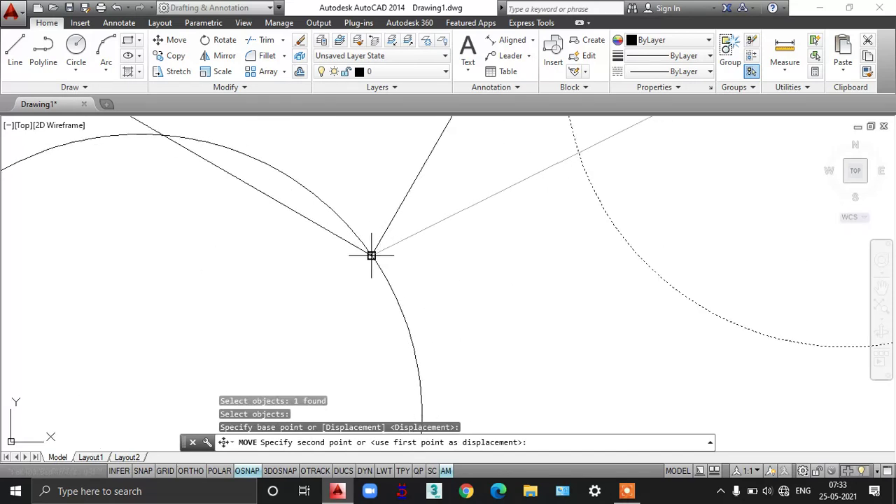
{"action": "left_click", "coordinate": [371, 255]}
{"action": "scroll", "coordinate": [484, 257], "scroll_direction": "down", "scroll_amount": 5}
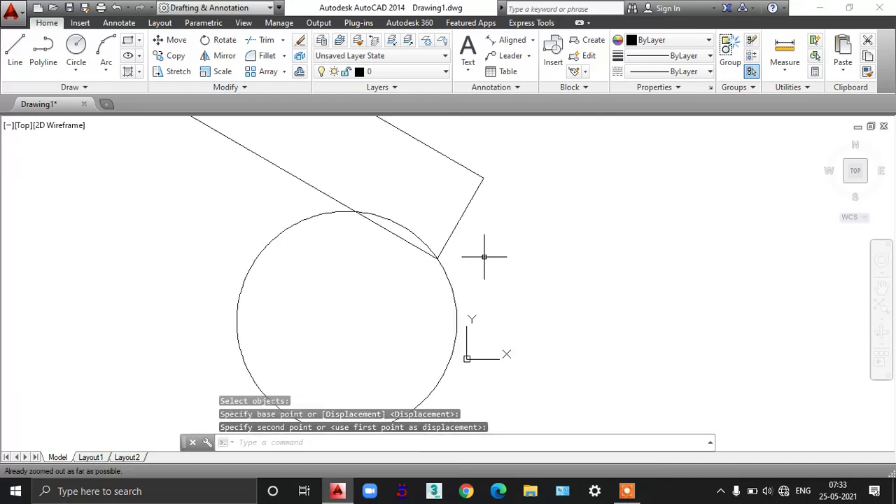
{"action": "type", "text": "tr"}
{"action": "key", "text": "Return"}
{"action": "left_click", "coordinate": [409, 244]}
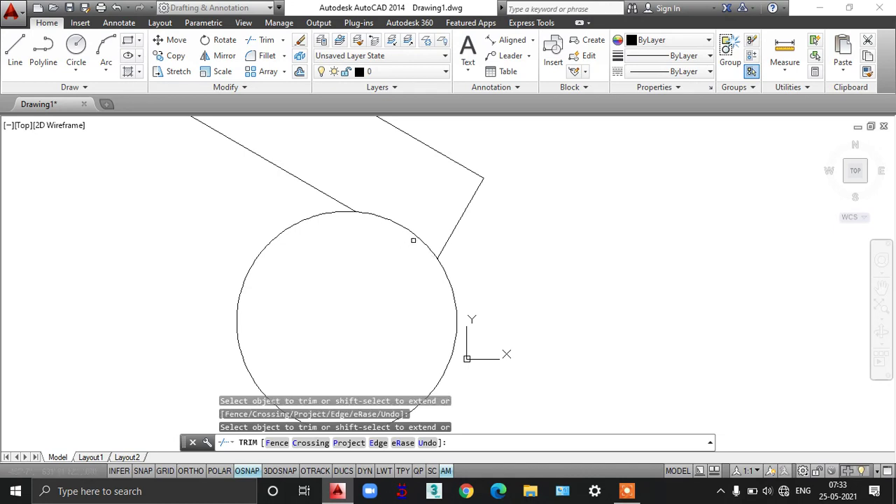
{"action": "key", "text": "Return"}
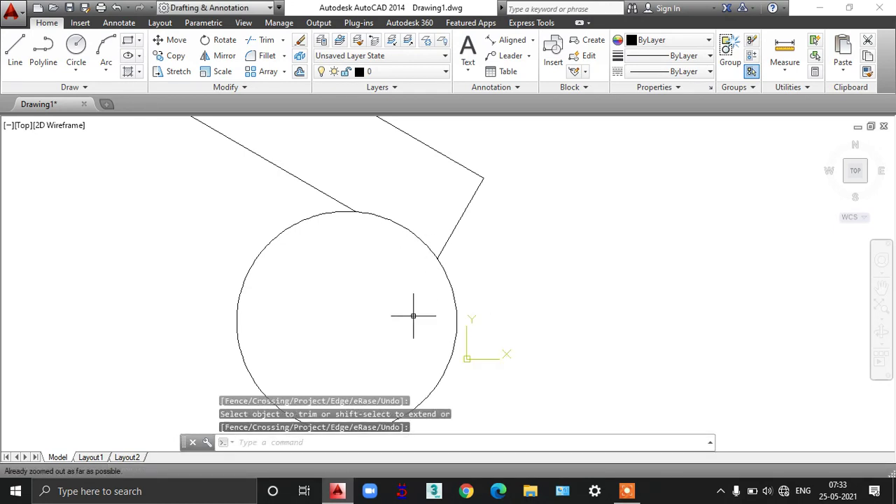
{"action": "type", "text": "tr"}
{"action": "key", "text": "Return"}
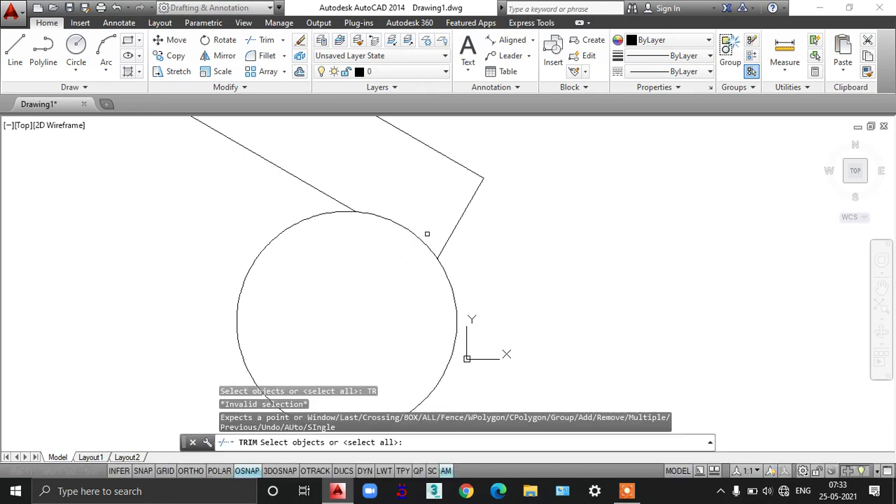
{"action": "left_click", "coordinate": [418, 237]}
{"action": "left_click", "coordinate": [410, 227]}
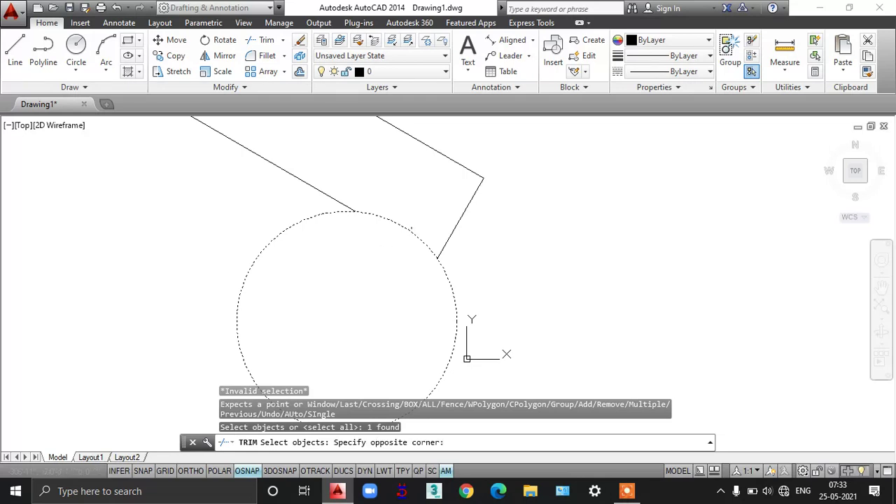
{"action": "left_click", "coordinate": [380, 236]}
{"action": "key", "text": "Return"}
{"action": "scroll", "coordinate": [433, 248], "scroll_direction": "down", "scroll_amount": 1}
{"action": "key", "text": "Escape"}
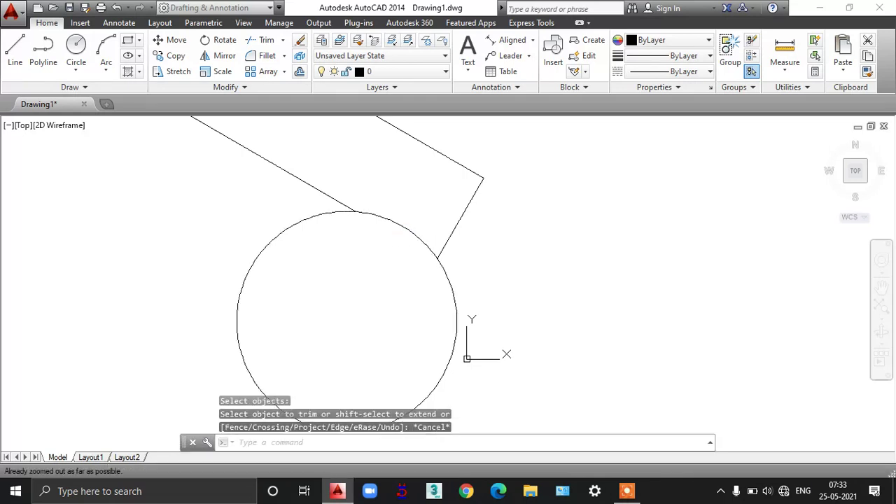
{"action": "key", "text": "Escape"}
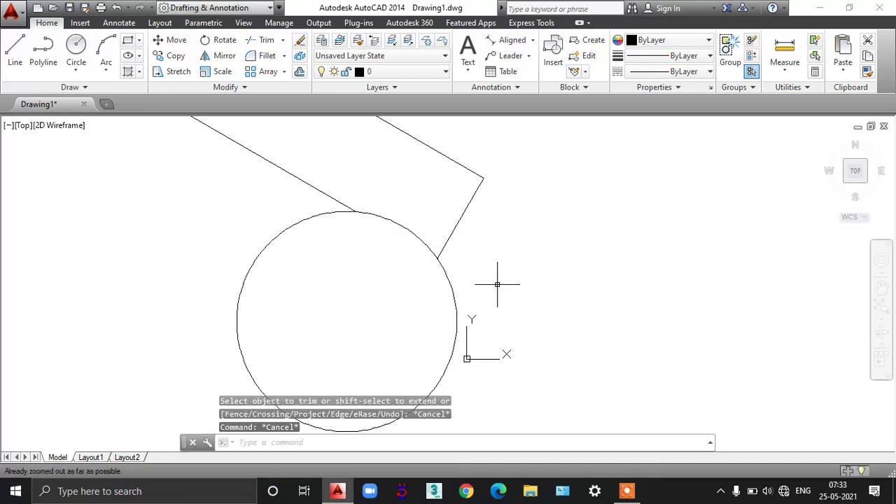
{"action": "type", "text": "z"}
{"action": "key", "text": "Return"}
{"action": "type", "text": "e"}
{"action": "key", "text": "Return"}
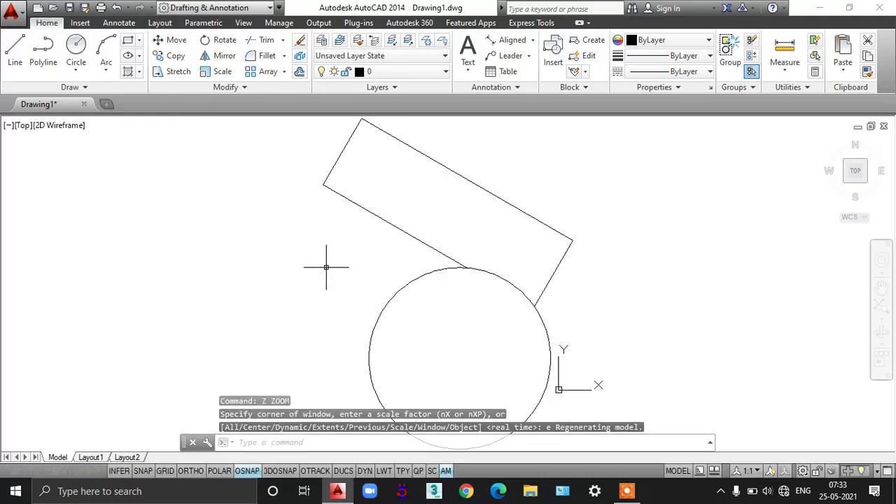
{"action": "type", "text": "c"}
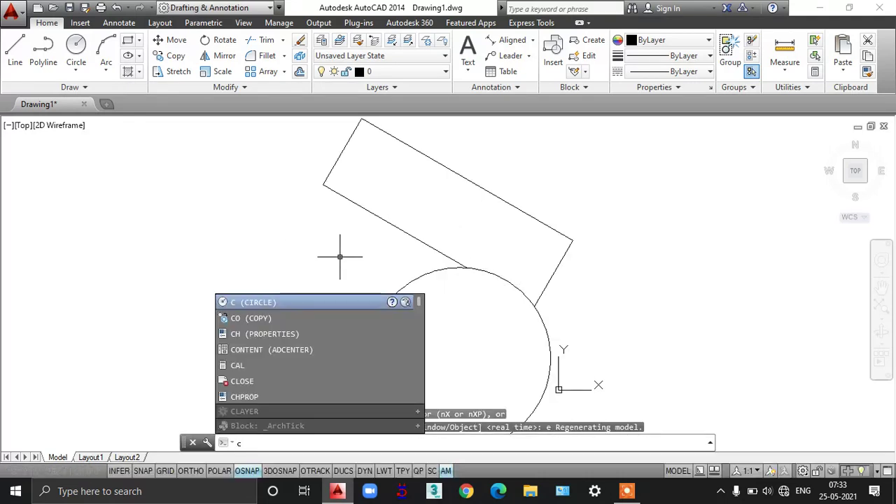
{"action": "type", "text": "o"}
Step: Copy the rectangle-and-circle set to three positions from its left corner, then erase everything
{"action": "key", "text": "Return"}
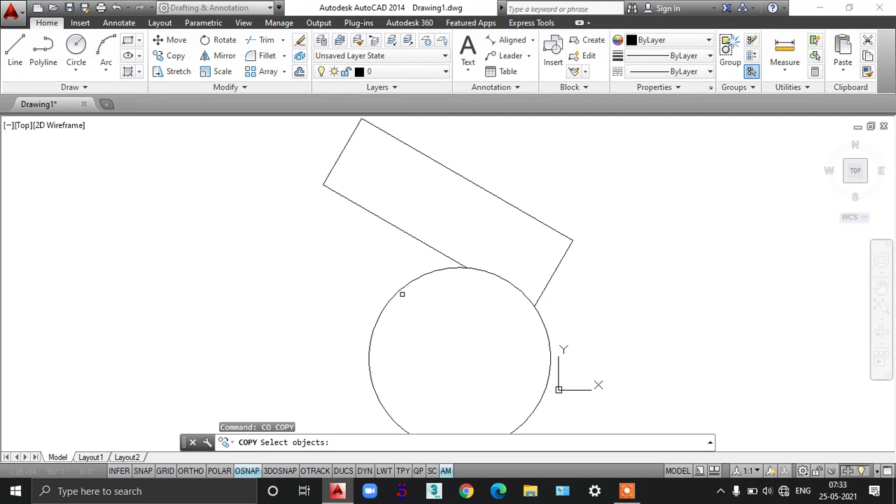
{"action": "left_click", "coordinate": [402, 284]}
{"action": "left_click", "coordinate": [408, 287]}
{"action": "left_click", "coordinate": [410, 285]}
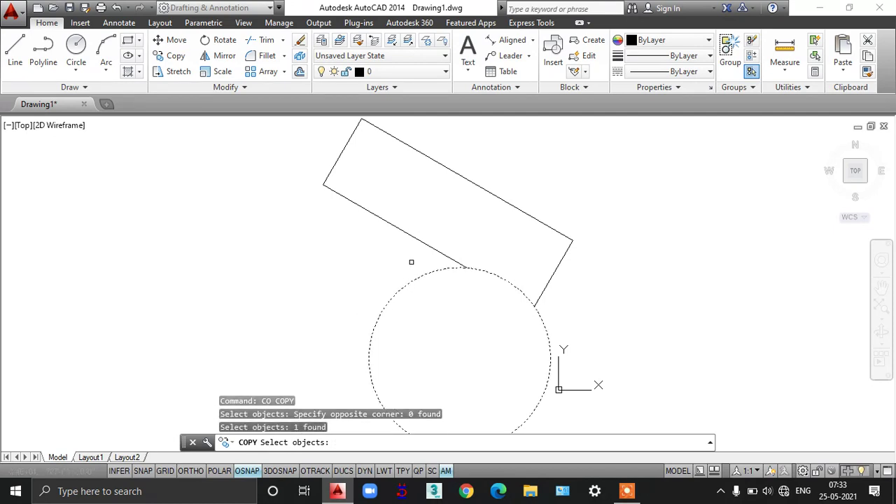
{"action": "left_click", "coordinate": [423, 249]}
{"action": "key", "text": "Return"}
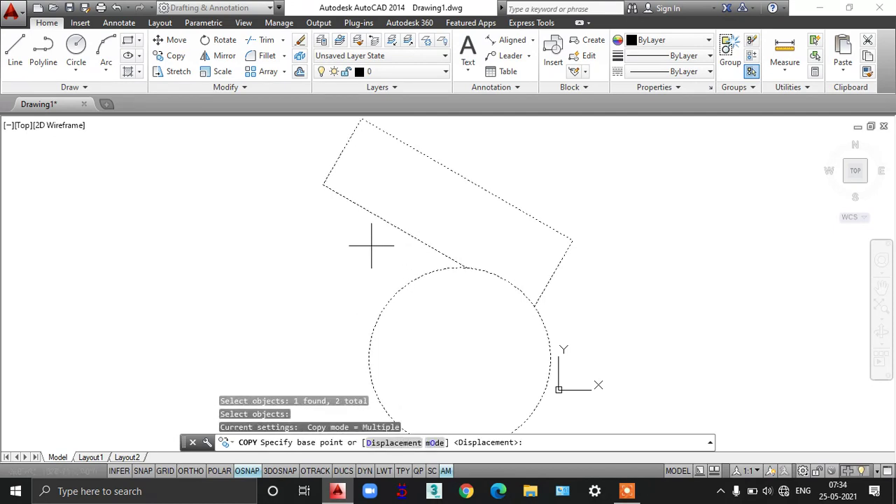
{"action": "left_click", "coordinate": [323, 184]}
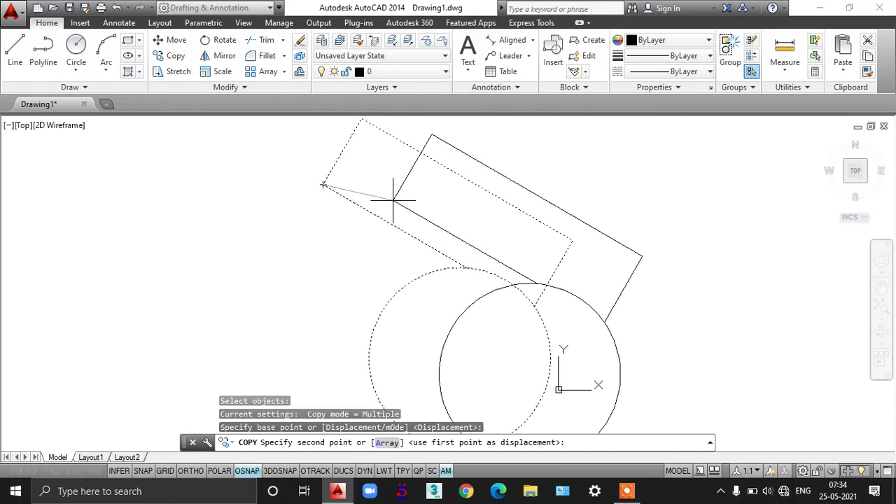
{"action": "left_click", "coordinate": [572, 240]}
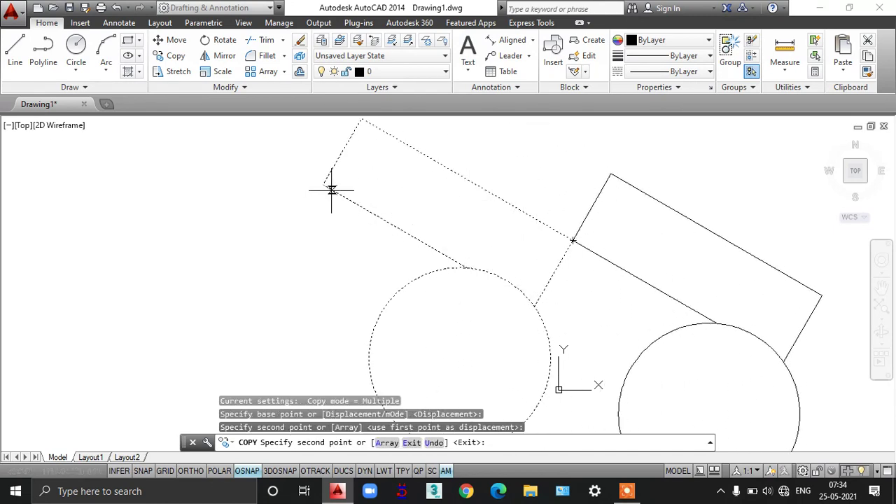
{"action": "left_click", "coordinate": [611, 174]}
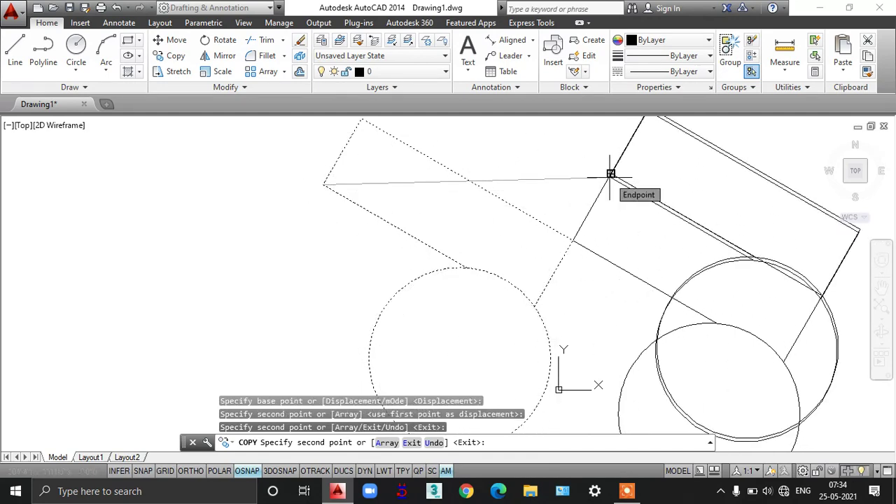
{"action": "left_click", "coordinate": [102, 189]}
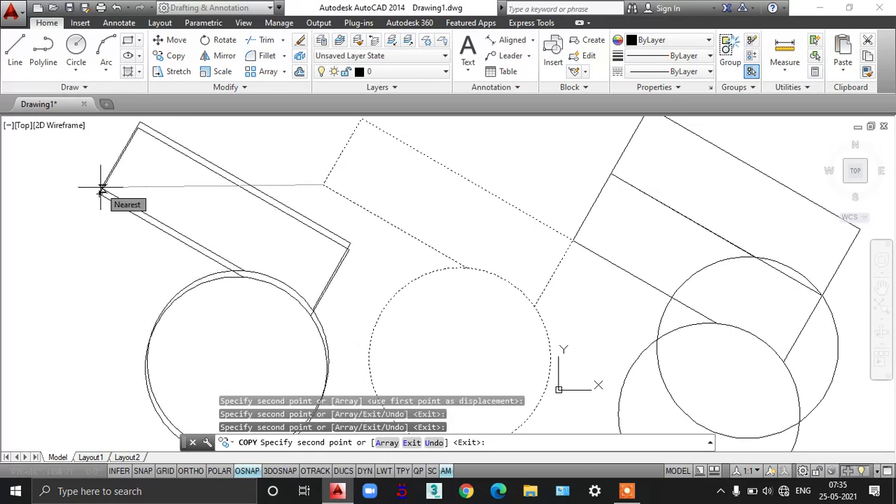
{"action": "key", "text": "ctrl+a"}
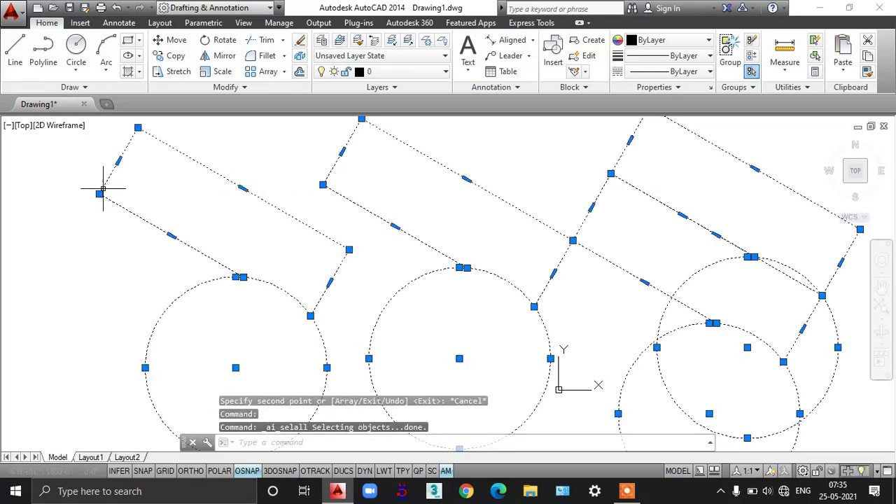
{"action": "key", "text": "Delete"}
Step: Draw an ortho line chain going right, down, left, up, then out right
{"action": "scroll", "coordinate": [399, 289], "scroll_direction": "down", "scroll_amount": 4}
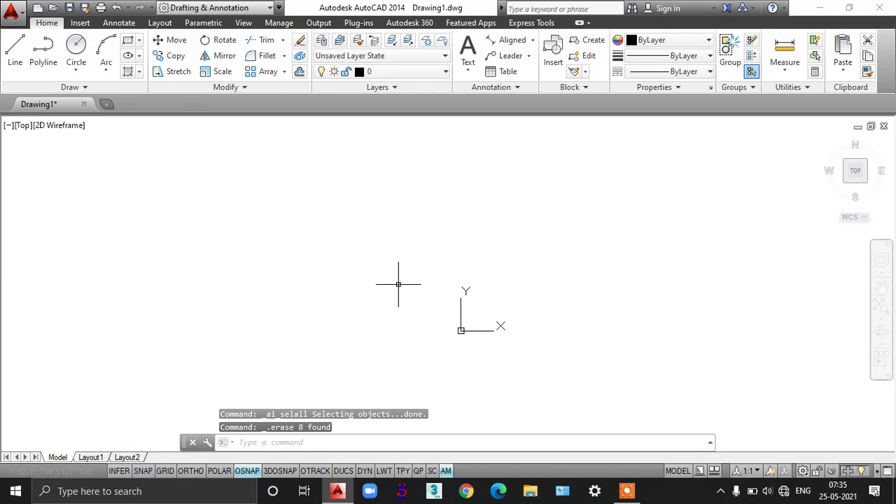
{"action": "type", "text": "l"}
{"action": "key", "text": "Return"}
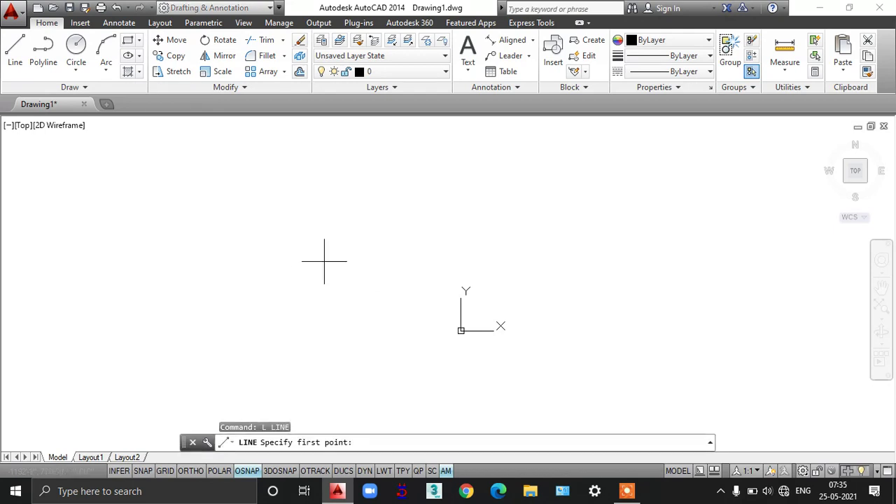
{"action": "left_click", "coordinate": [287, 250]}
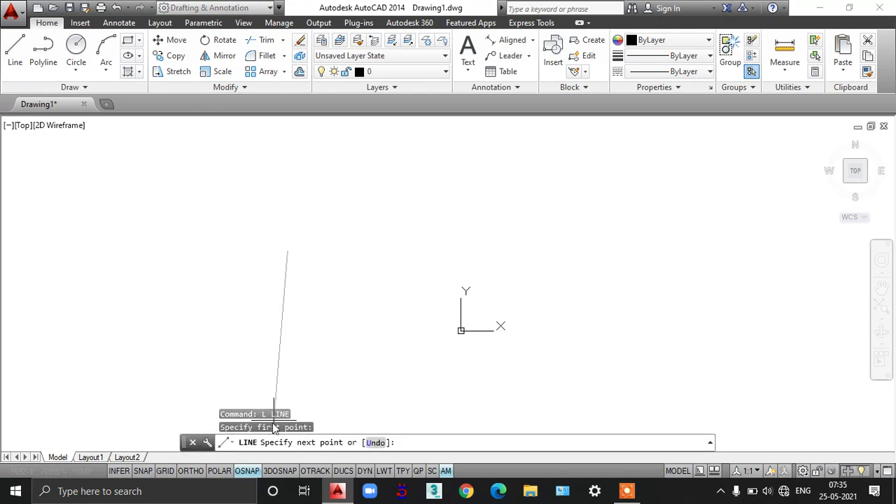
{"action": "left_click", "coordinate": [190, 470]}
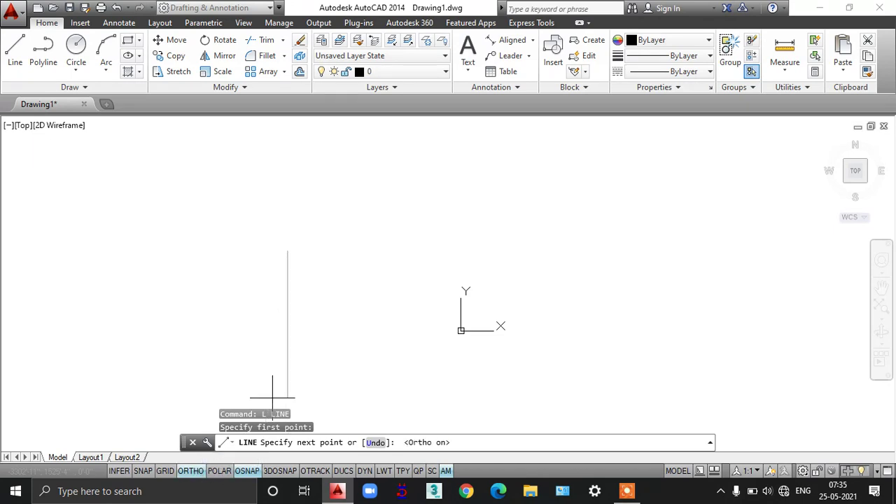
{"action": "left_click", "coordinate": [415, 250]}
{"action": "left_click", "coordinate": [392, 347]}
{"action": "left_click", "coordinate": [339, 348]}
{"action": "left_click", "coordinate": [339, 191]}
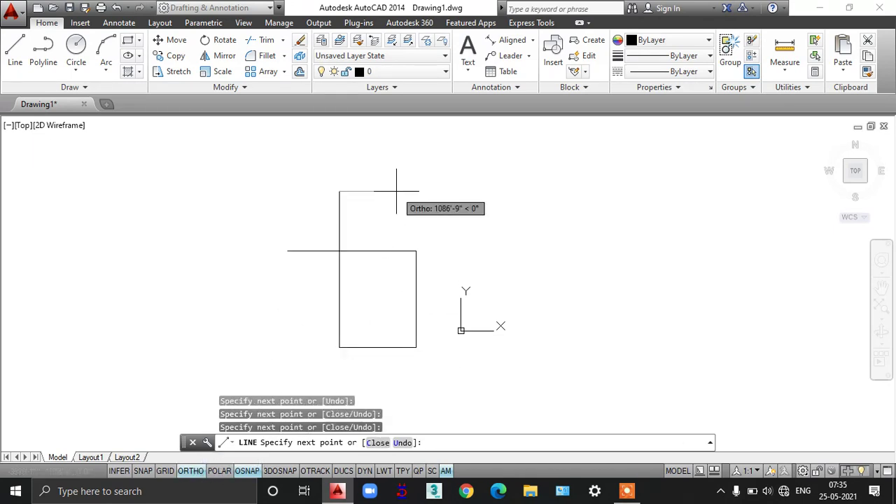
{"action": "left_click", "coordinate": [481, 191]}
{"action": "key", "text": "Return"}
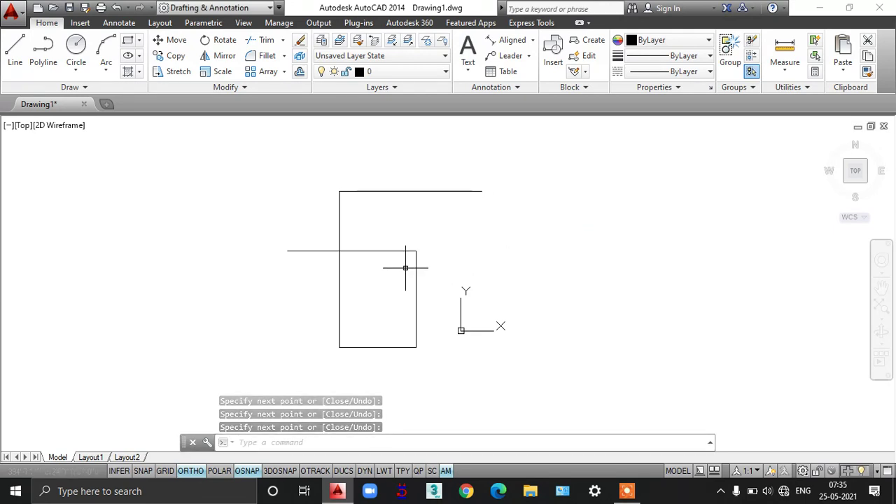
Step: Rotate the box's lines 180° about the horizontal line's left endpoint
{"action": "type", "text": "Ro"}
{"action": "key", "text": "Return"}
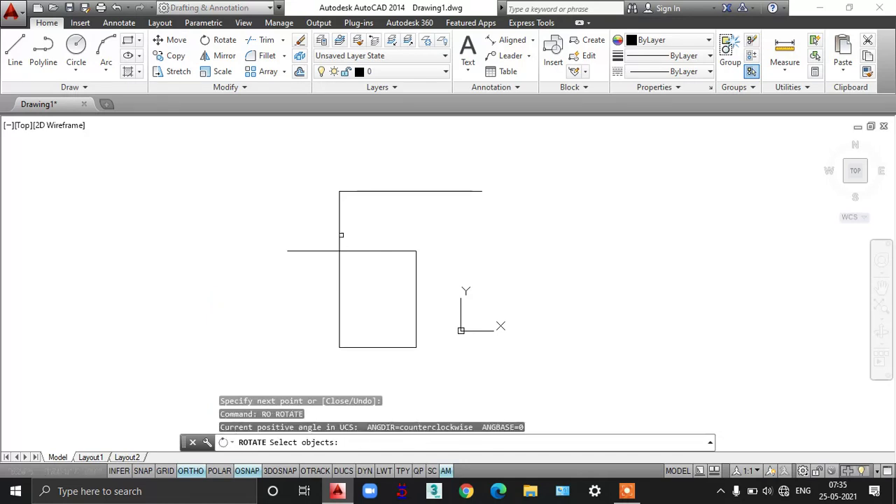
{"action": "left_click", "coordinate": [340, 220]}
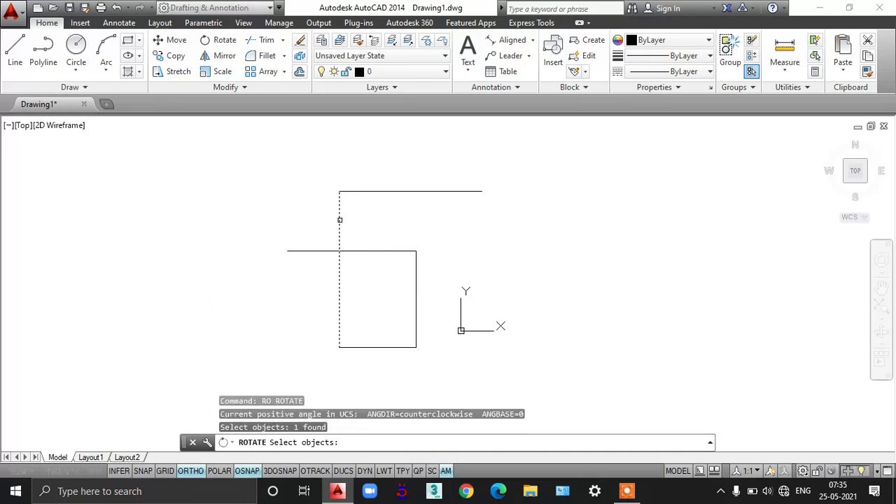
{"action": "left_click", "coordinate": [327, 251]}
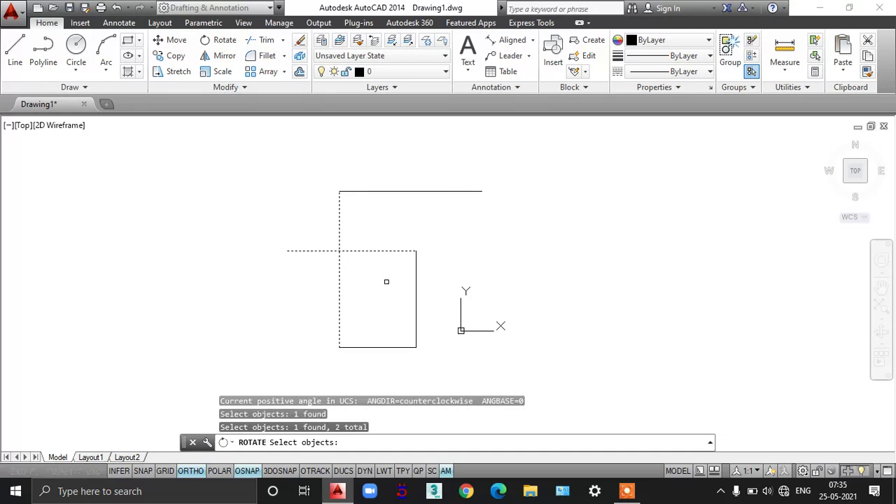
{"action": "left_click", "coordinate": [417, 276]}
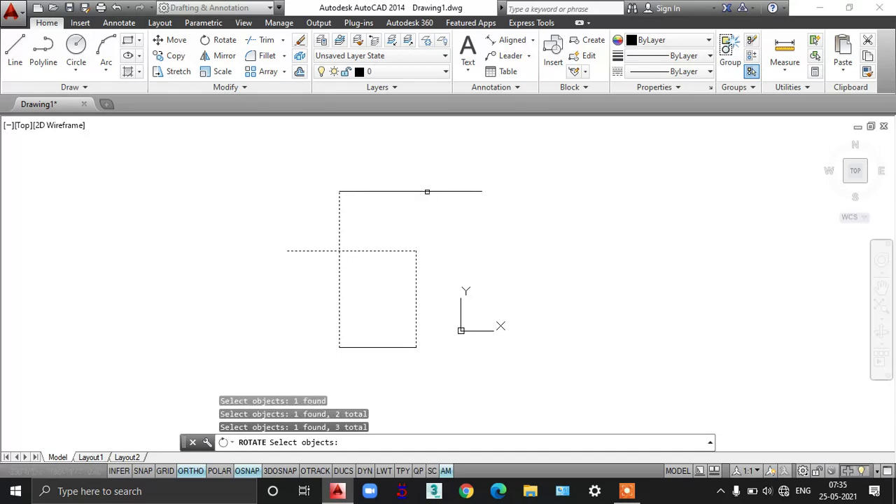
{"action": "left_click", "coordinate": [427, 191]}
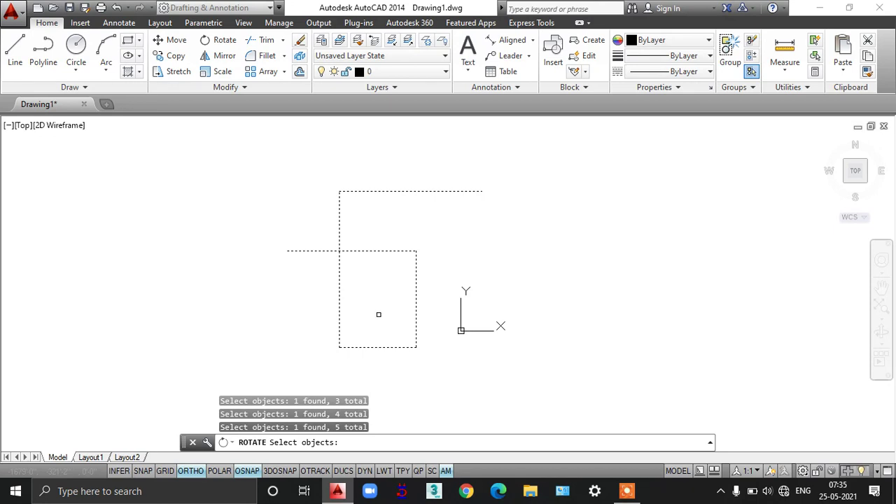
{"action": "key", "text": "Return"}
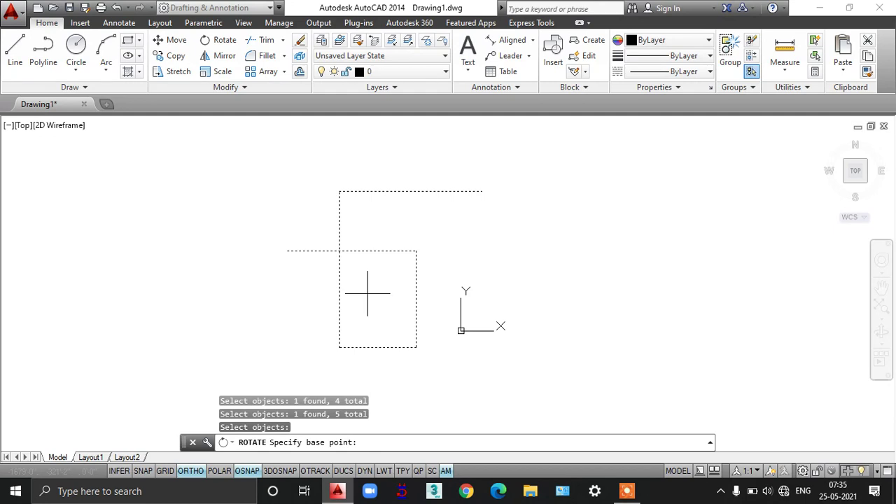
{"action": "left_click", "coordinate": [288, 250]}
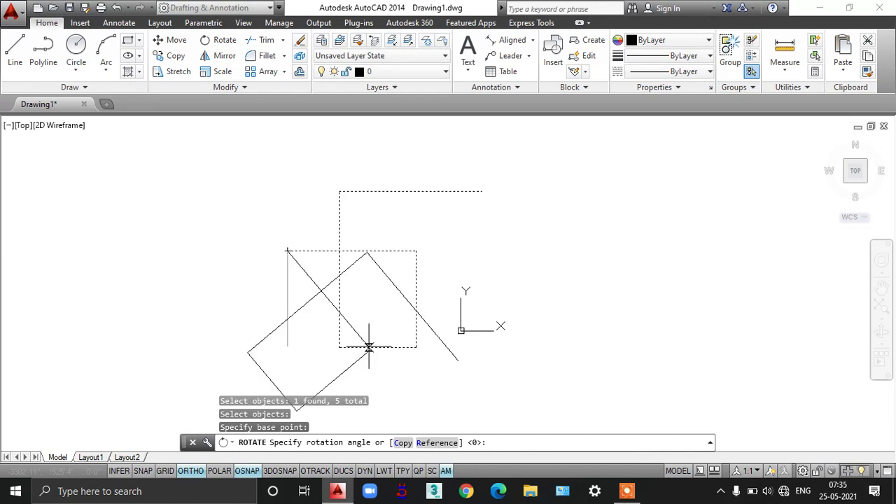
{"action": "left_click", "coordinate": [190, 471]}
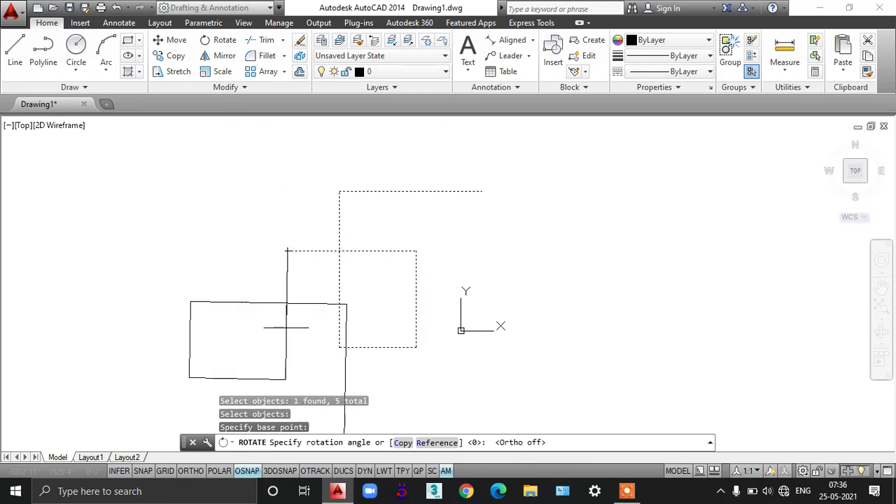
{"action": "left_click", "coordinate": [180, 474]}
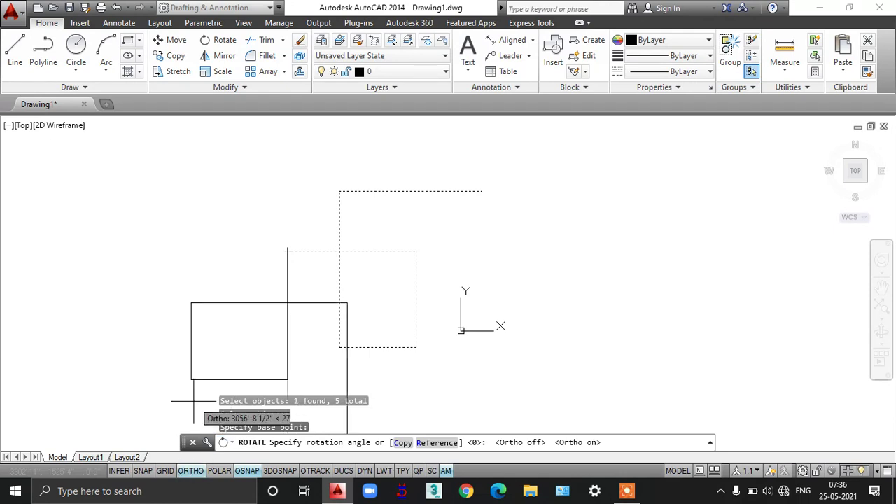
{"action": "left_click", "coordinate": [280, 249]}
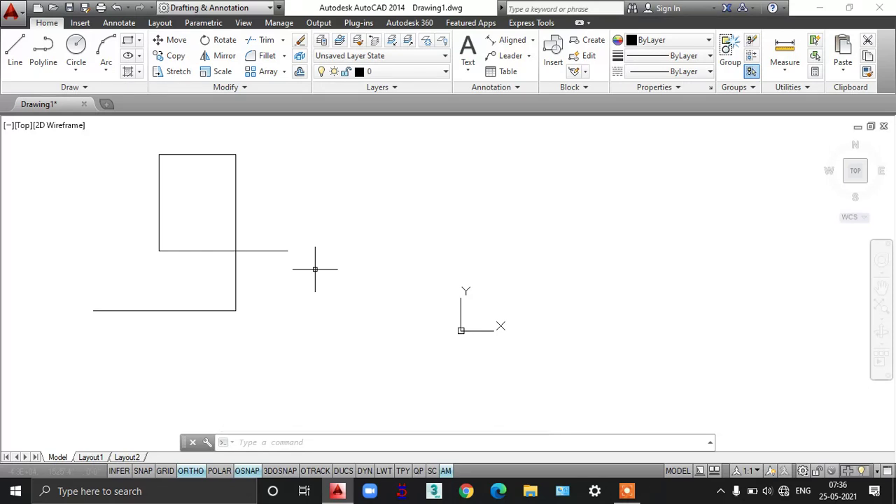
Step: Rotate the box's left edge about its lower end so it lies flat, extending the middle line left
{"action": "type", "text": "ro"}
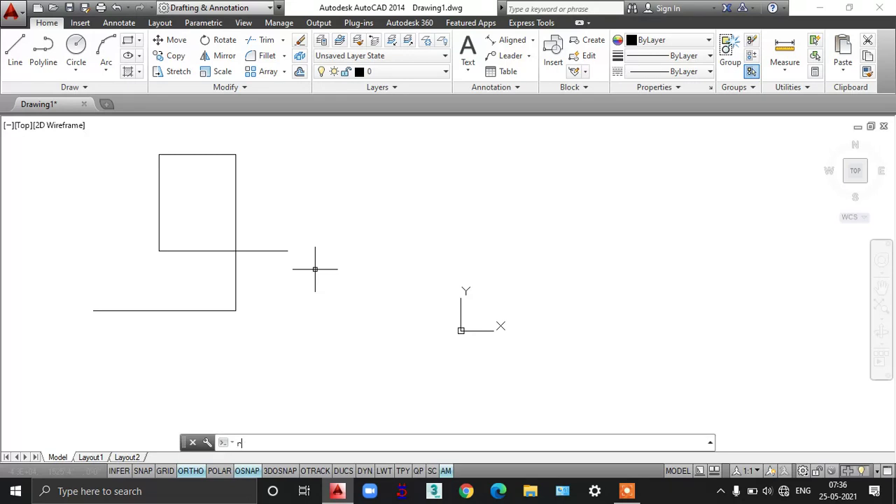
{"action": "key", "text": "Return"}
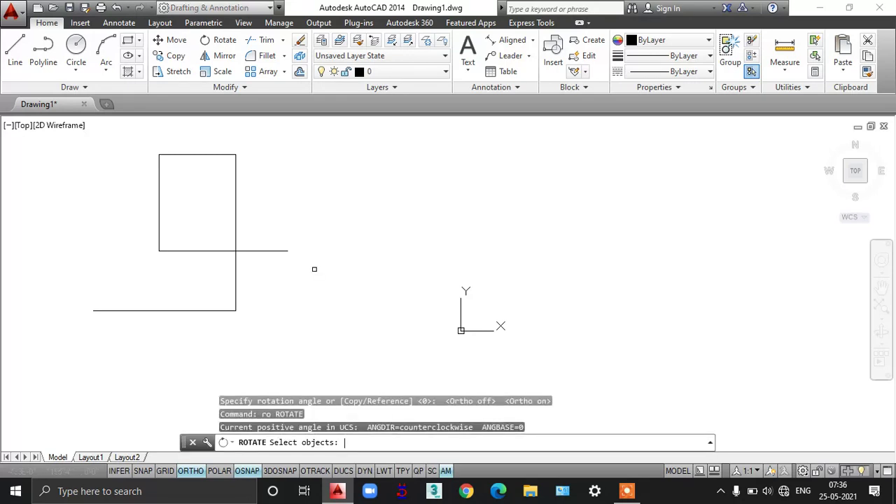
{"action": "left_click", "coordinate": [158, 169]}
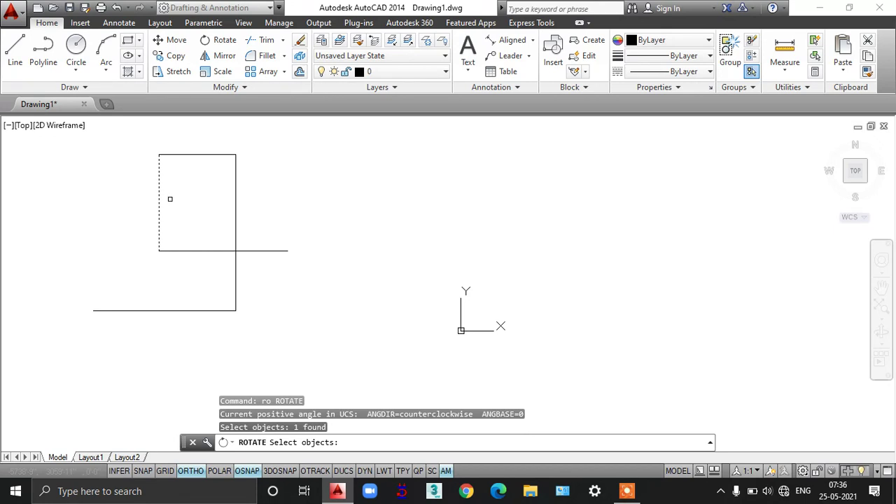
{"action": "key", "text": "Return"}
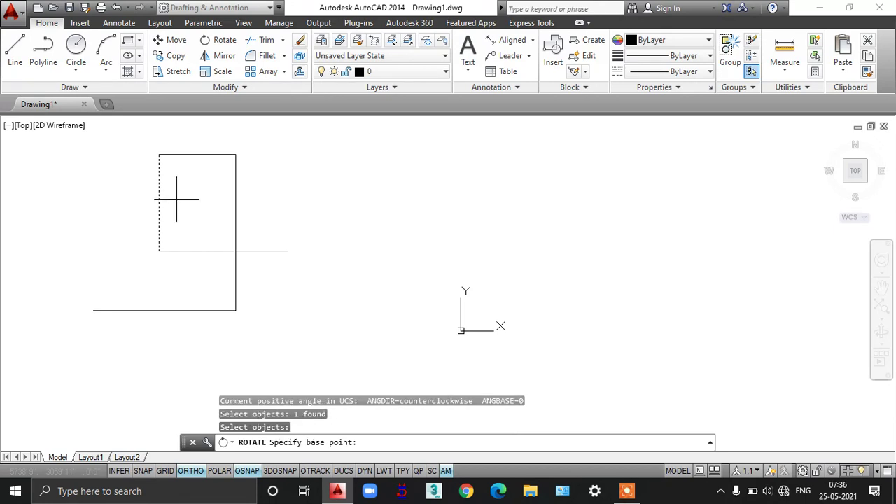
{"action": "left_click", "coordinate": [159, 250]}
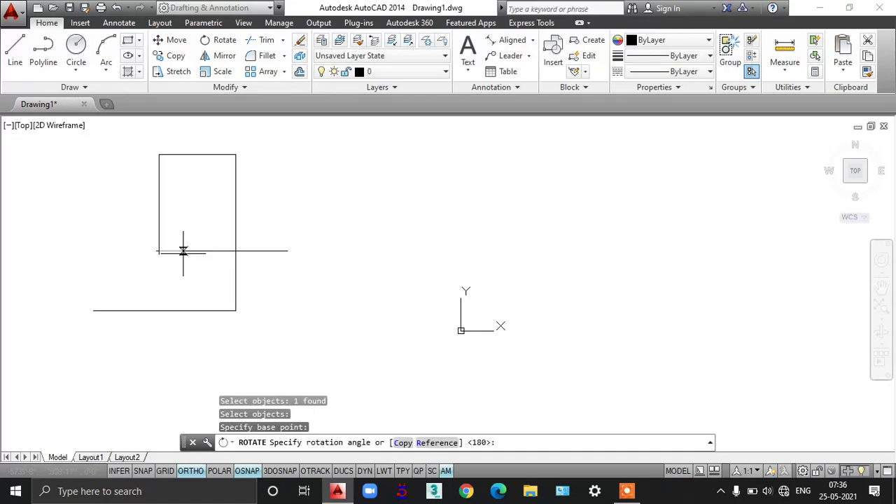
{"action": "left_click", "coordinate": [129, 216]}
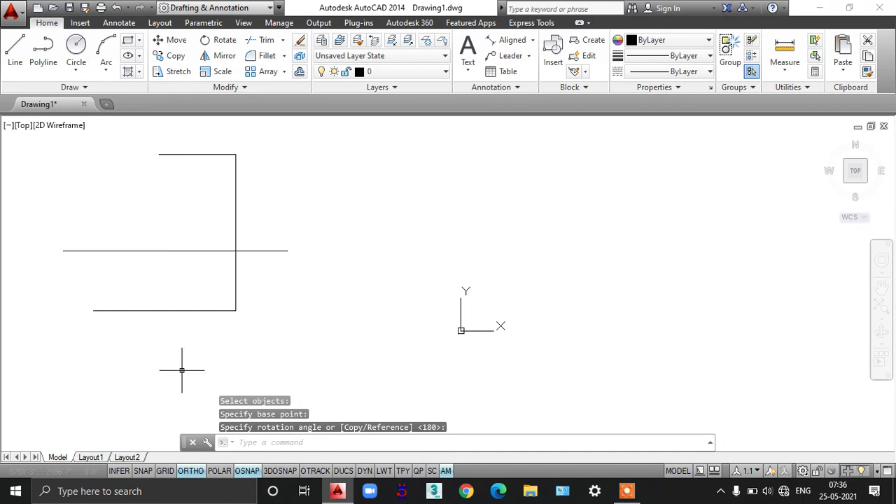